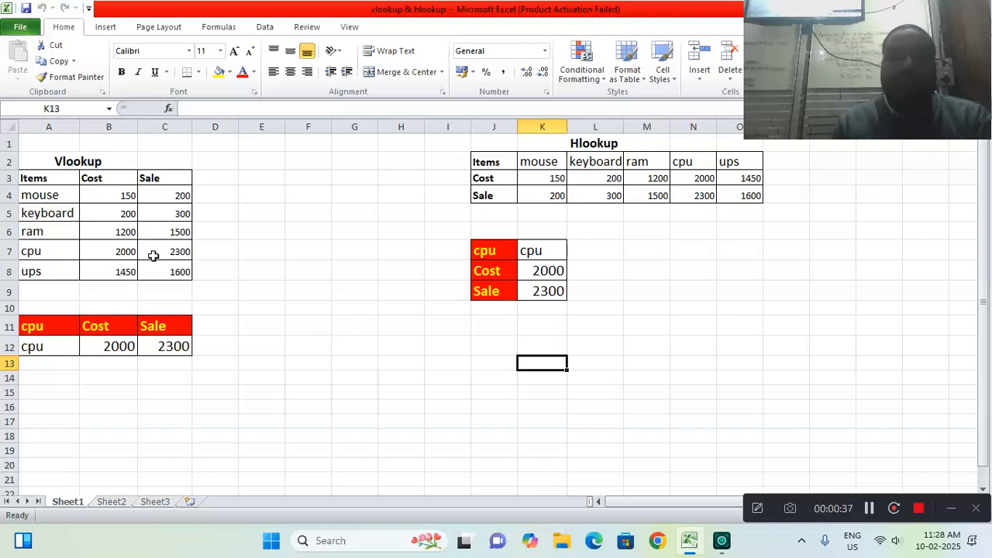
Set the Vlookup item selector in A11 to mouse, followed by ram.
click(46, 324)
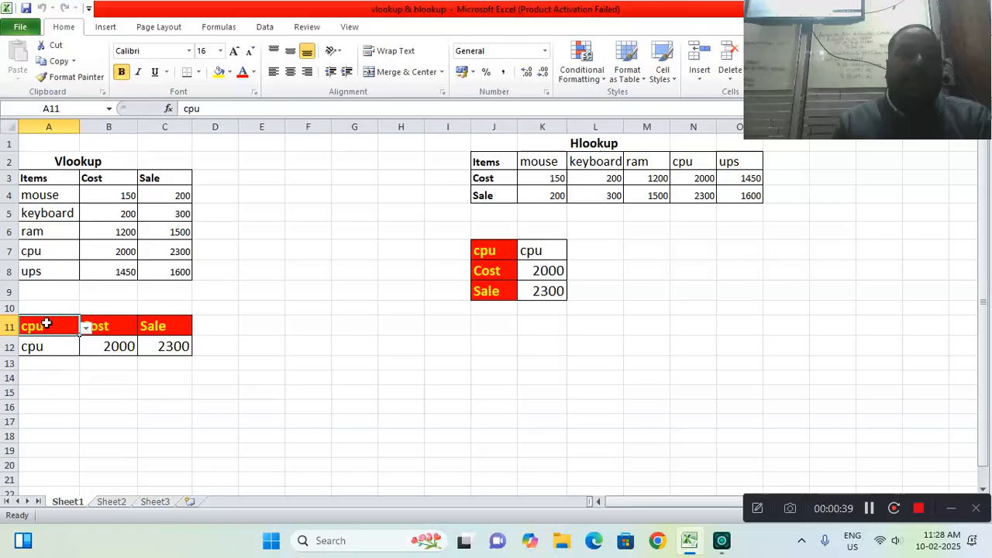
click(86, 328)
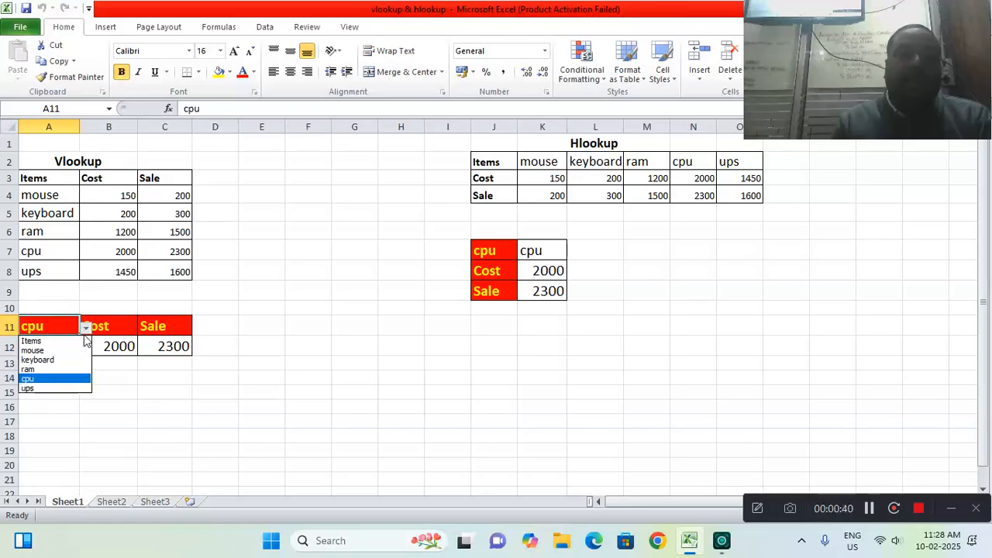
click(45, 353)
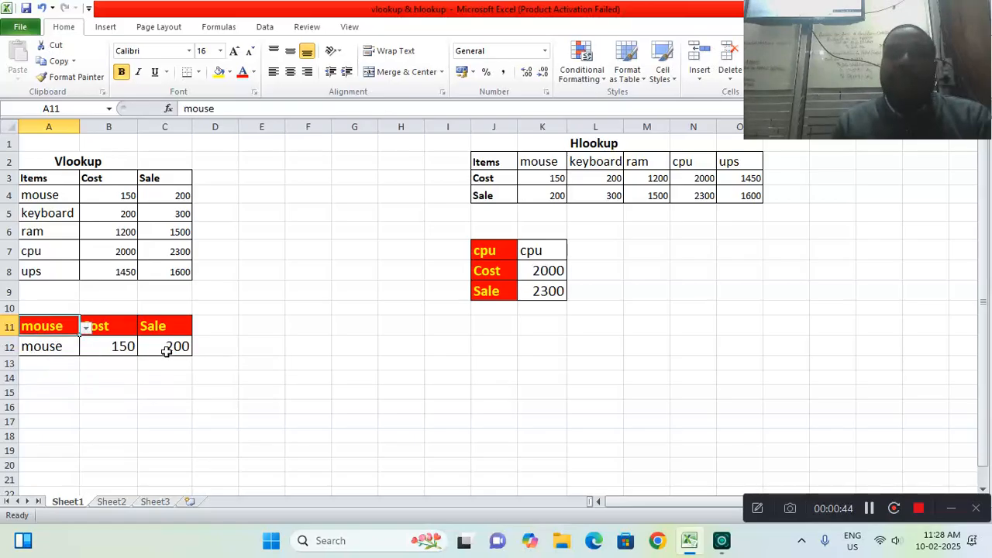
click(87, 328)
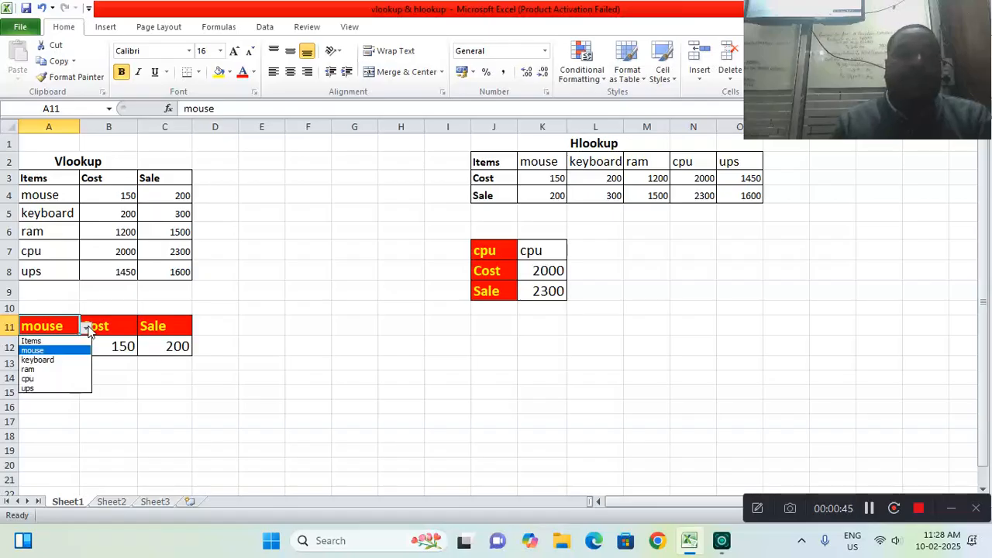
click(53, 370)
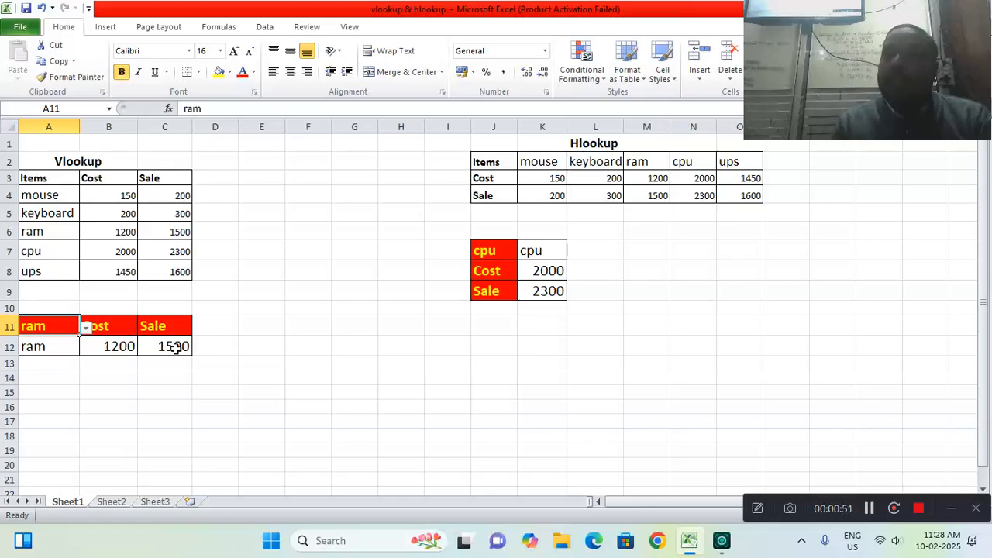
click(169, 372)
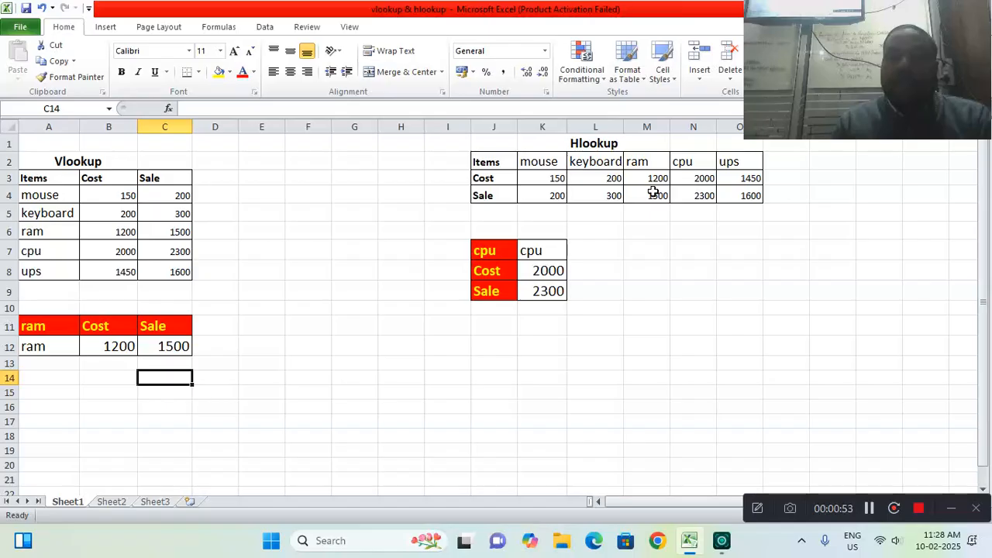
Set the Hlookup item selector in J7 to keyboard and autofit the width of column K.
click(487, 250)
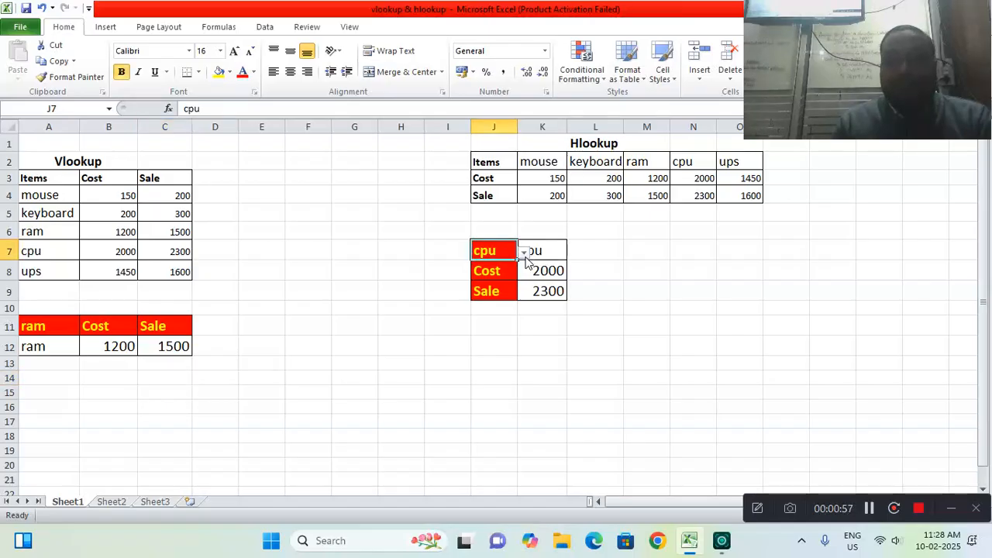
click(524, 253)
click(501, 284)
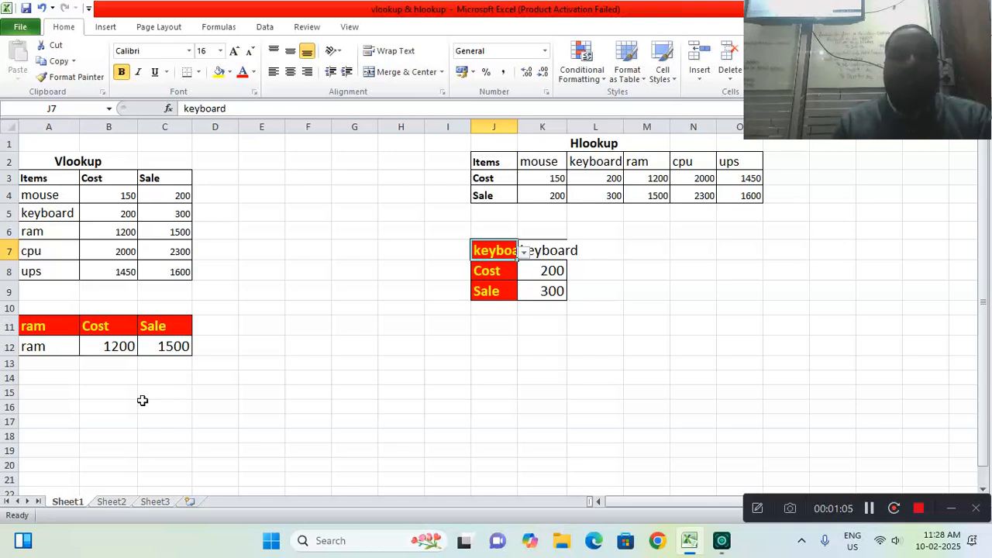
click(161, 382)
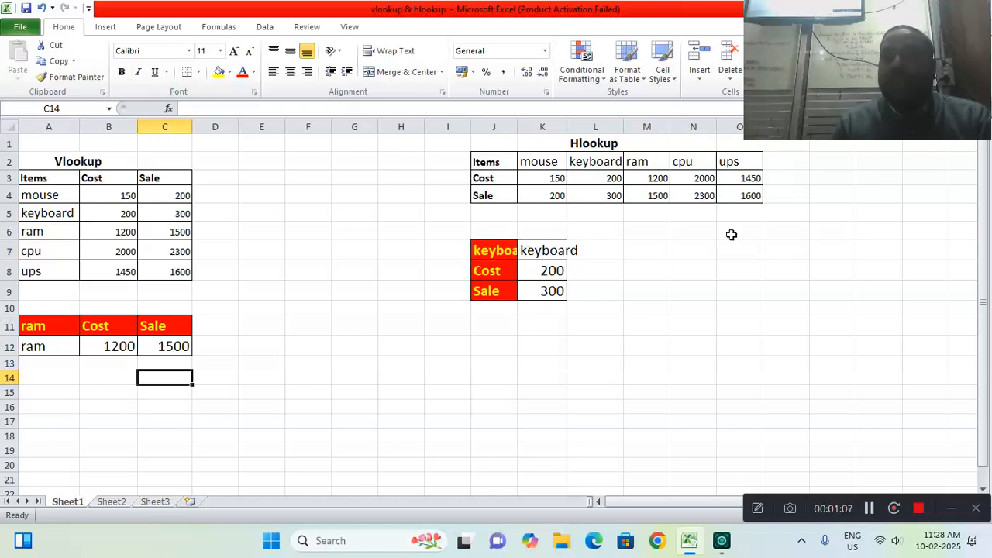
double_click(568, 128)
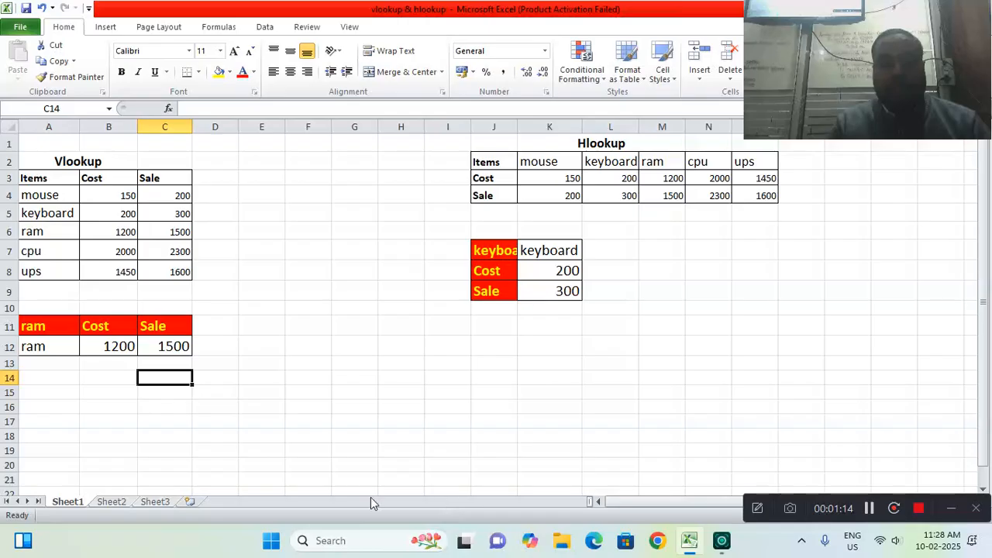
On Sheet2, enter the headings Item, Cost and Sale in cells A4 to C4.
click(111, 502)
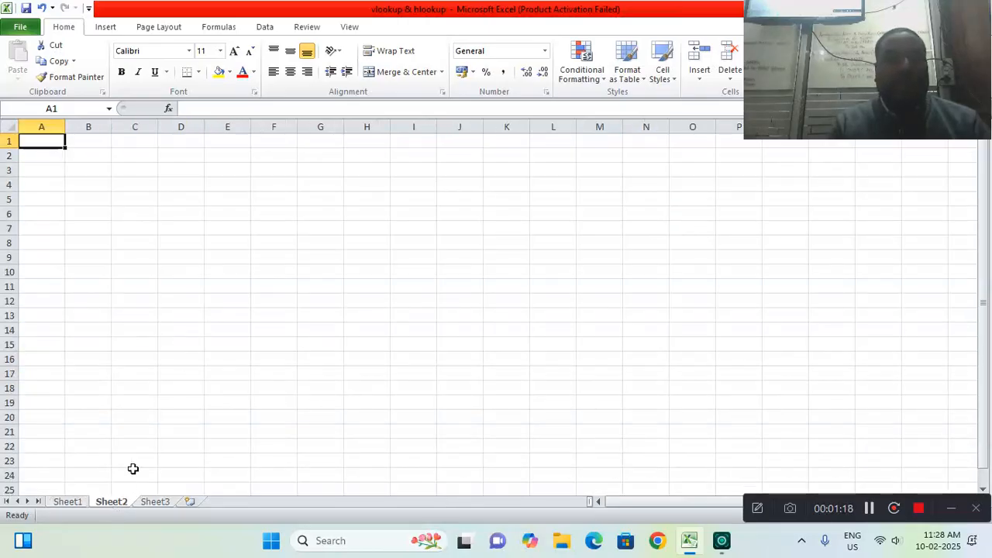
click(66, 502)
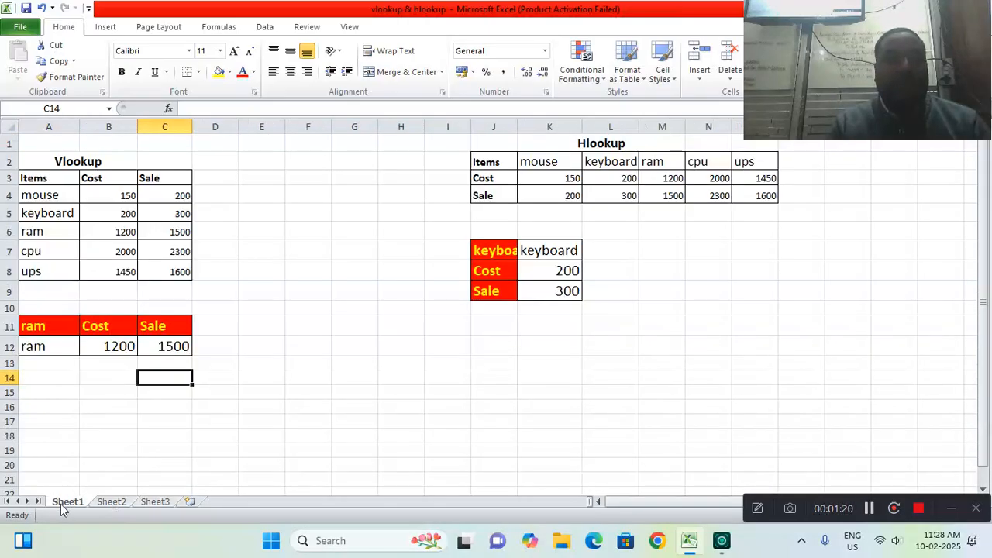
click(112, 502)
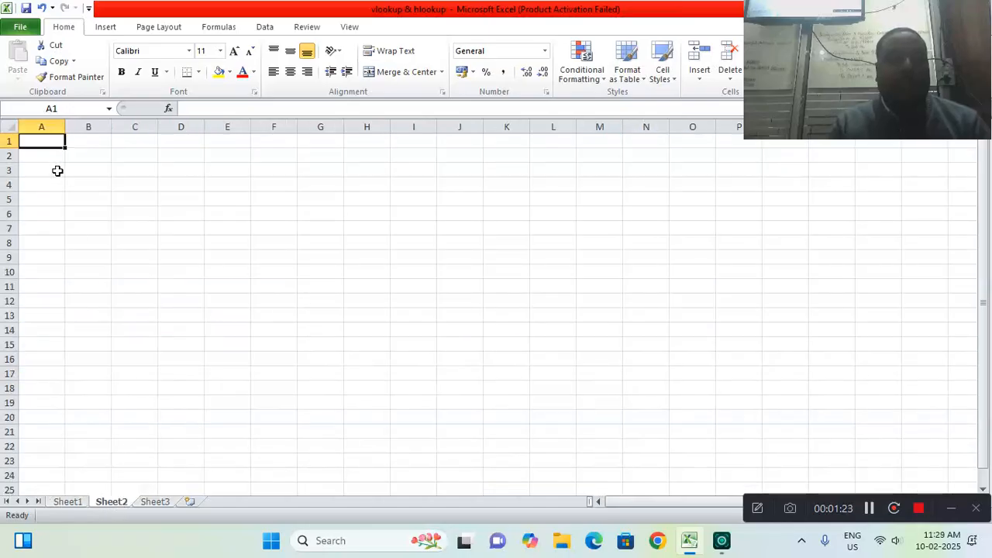
click(57, 185)
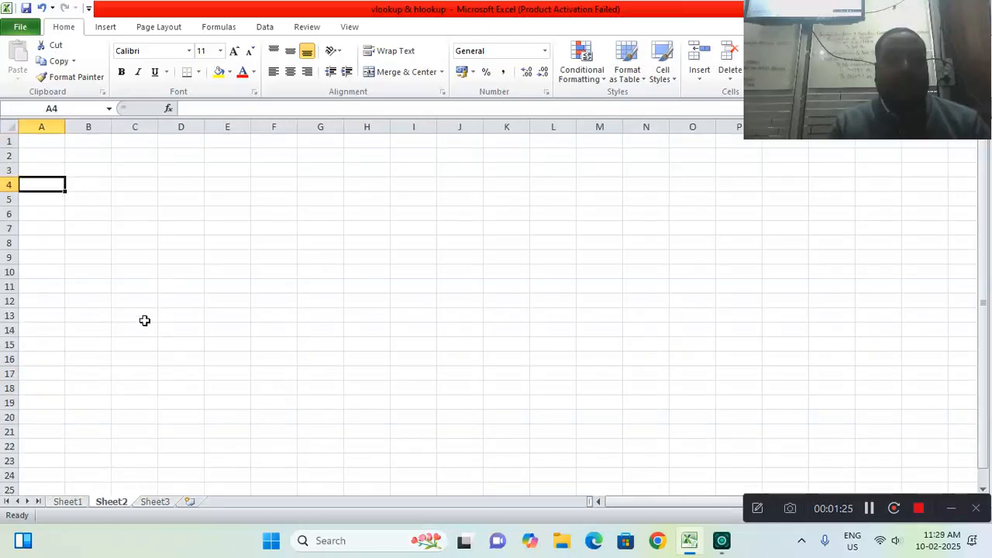
text(Item)
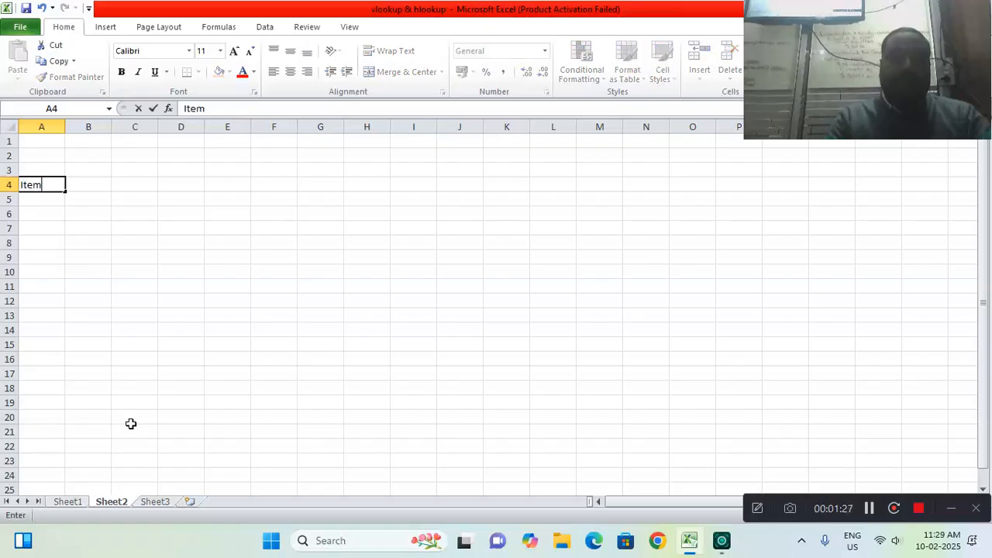
key(Tab)
text(Cost)
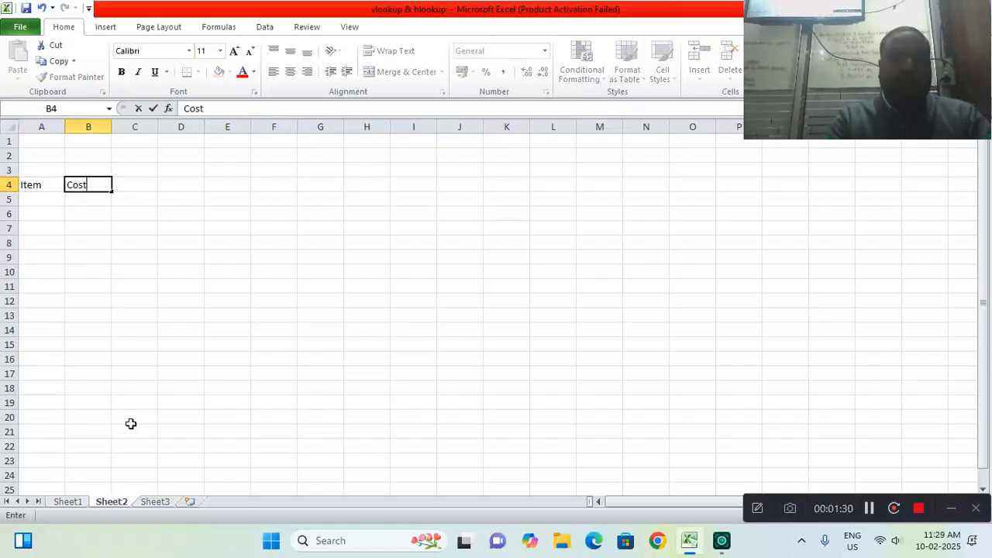
key(Tab)
text(Sale)
key(Return)
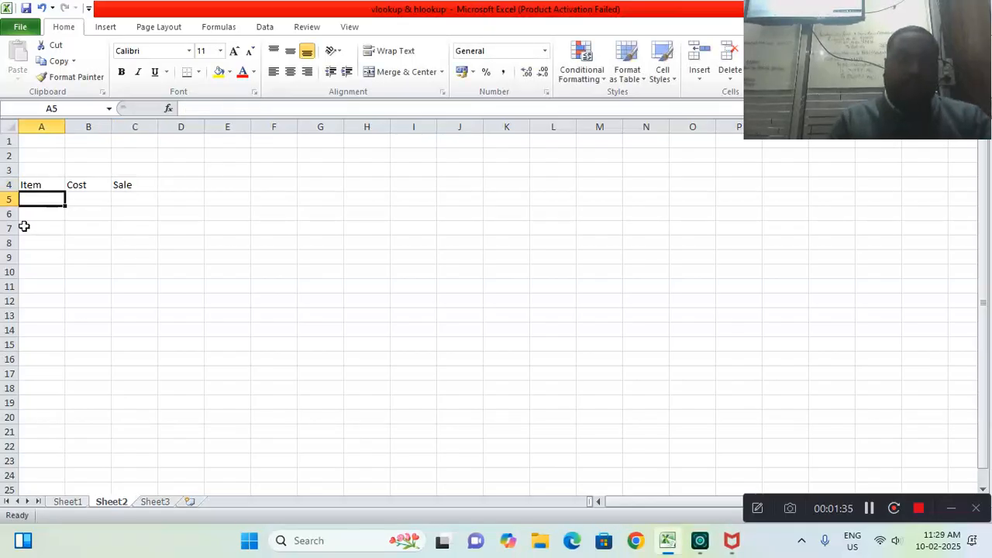
Enter the items Mouse and Keyboard in A5 and A6 under the Item heading.
text(Mouse)
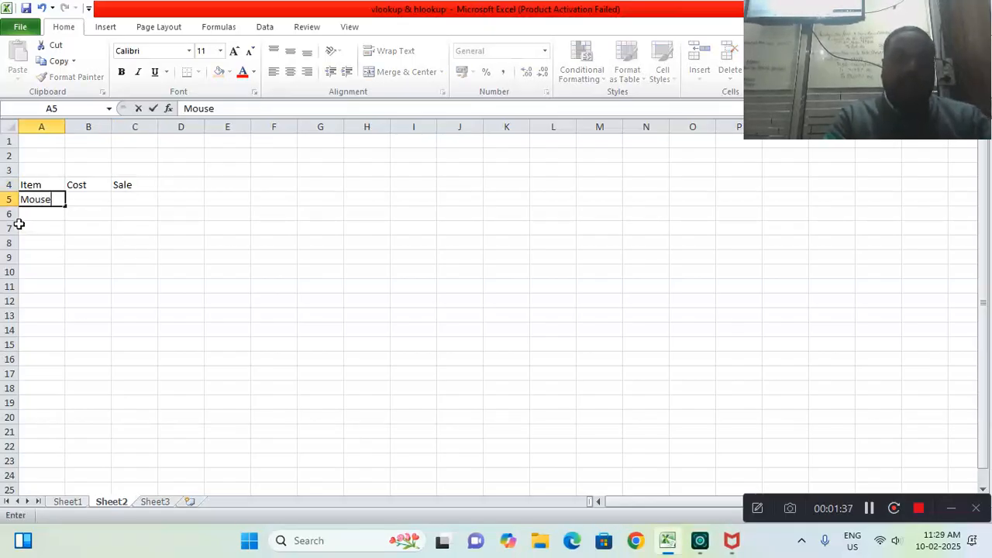
key(Return)
text(K)
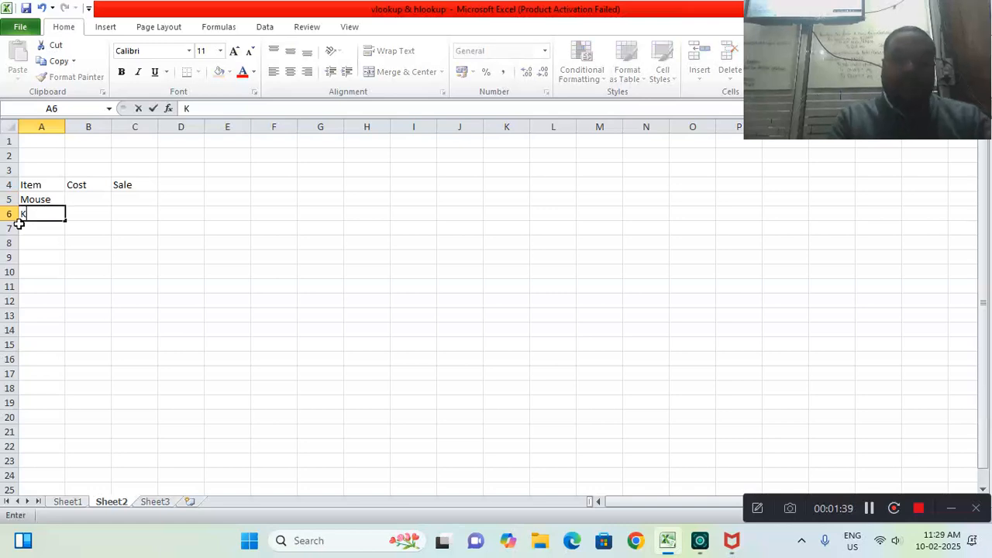
text(eyboard)
key(Return)
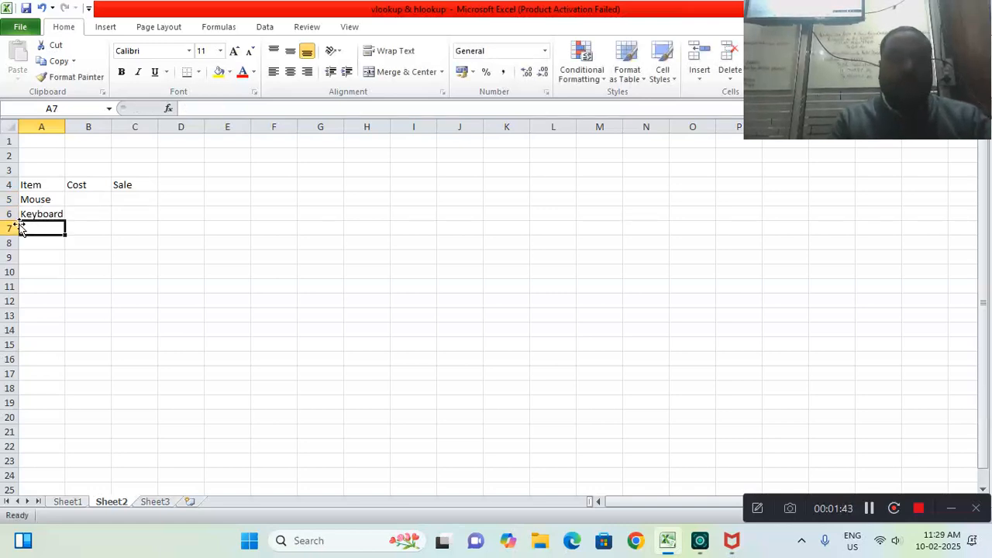
Enter 8 GB RAM as the item in A7.
text(*)
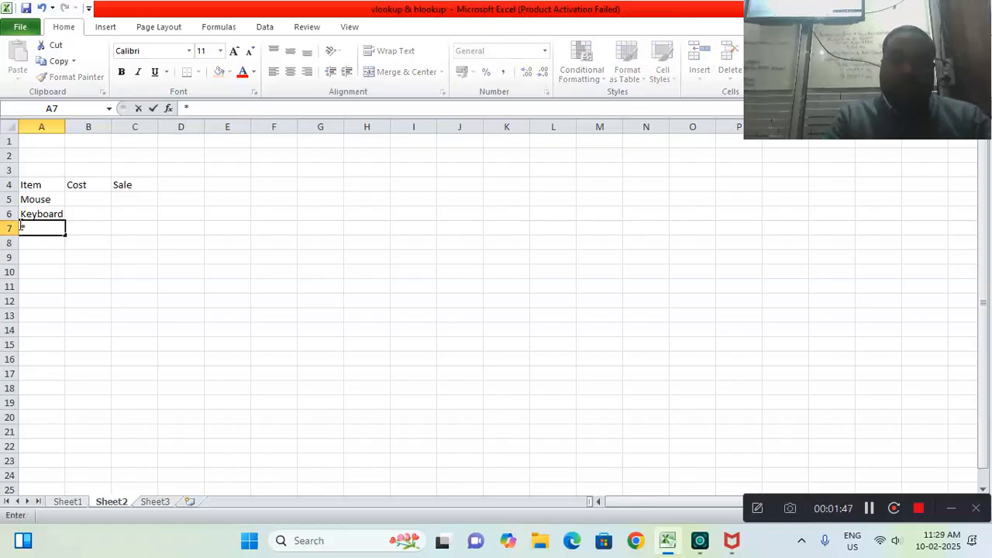
text(8)
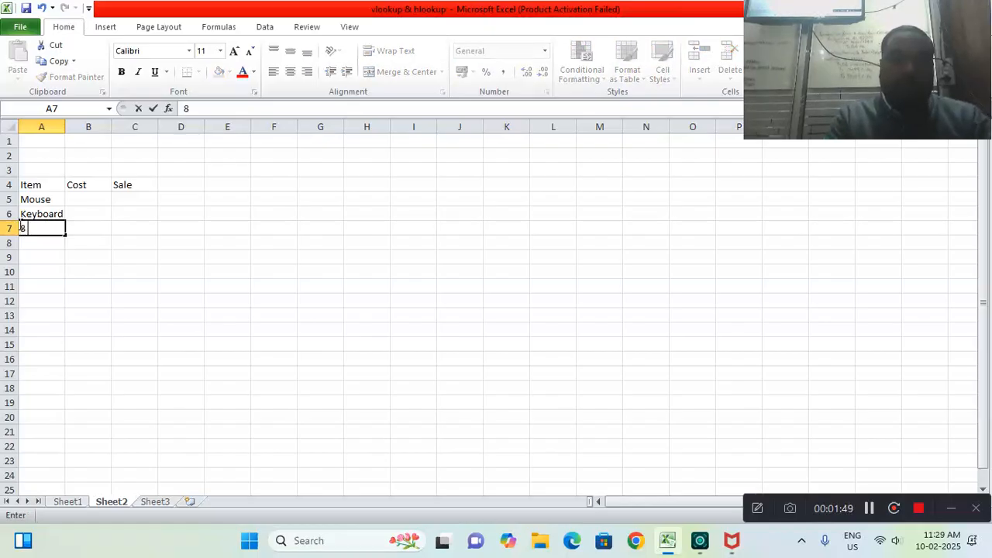
text( GB R)
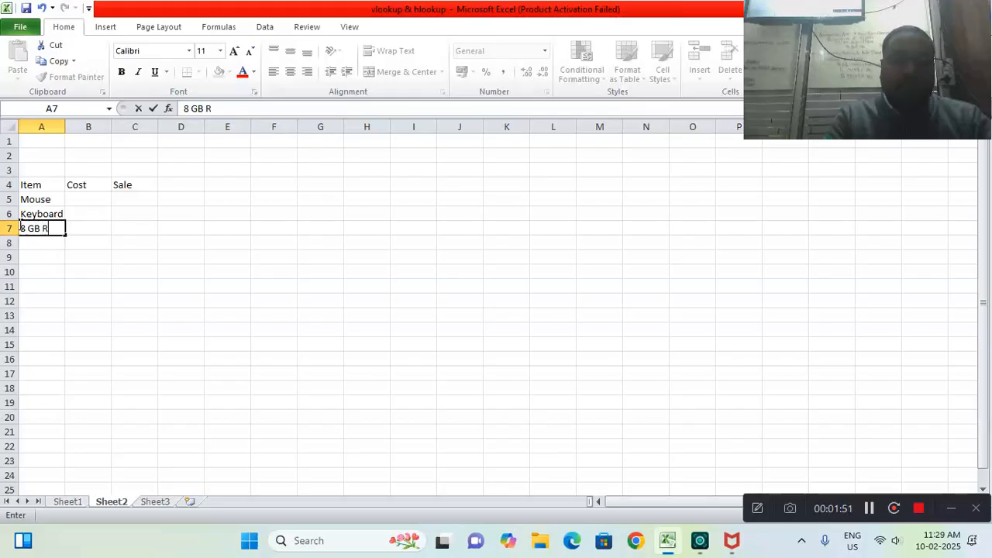
text(AM)
key(Return)
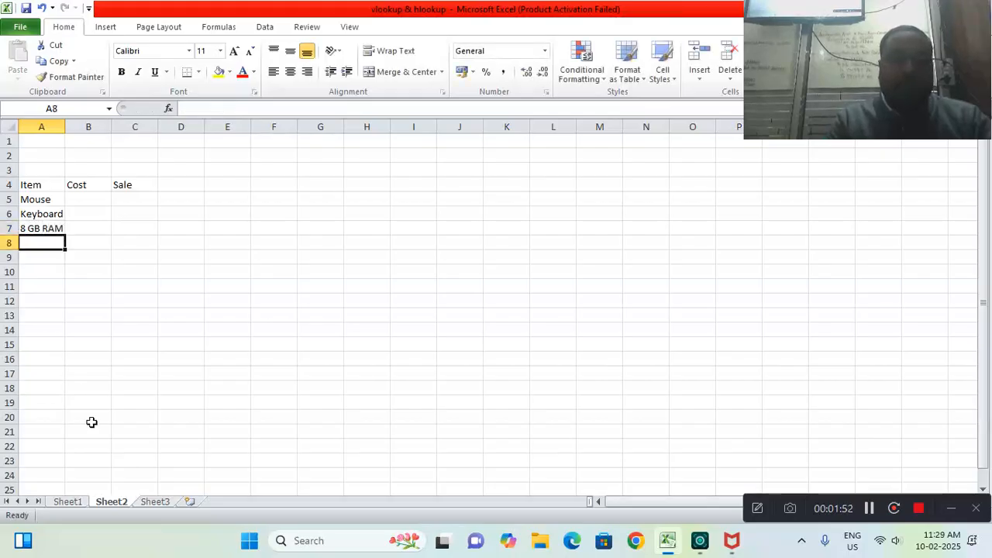
Add the storage items 256 SSD and 1 TB Hdd in A8 and A9.
text(256)
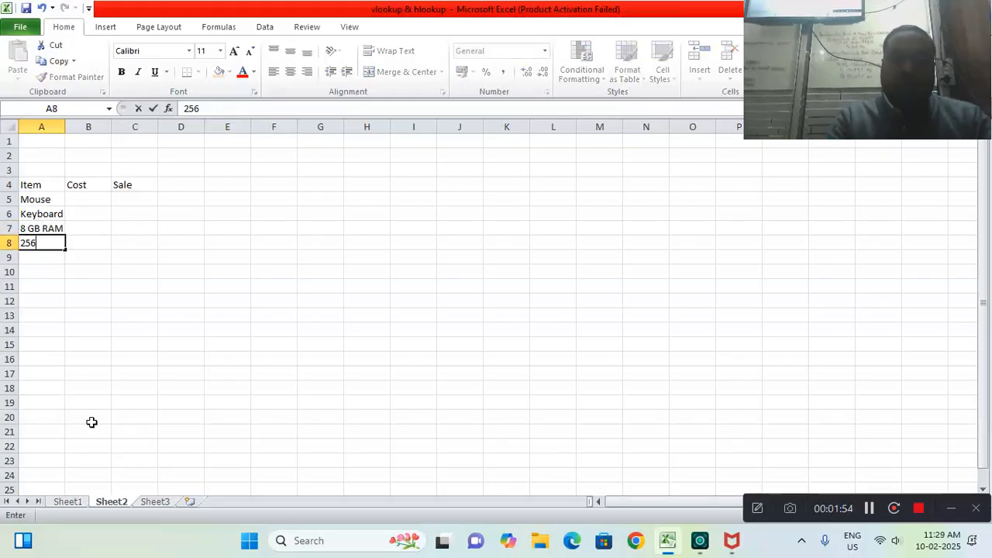
text( SSD)
key(Return)
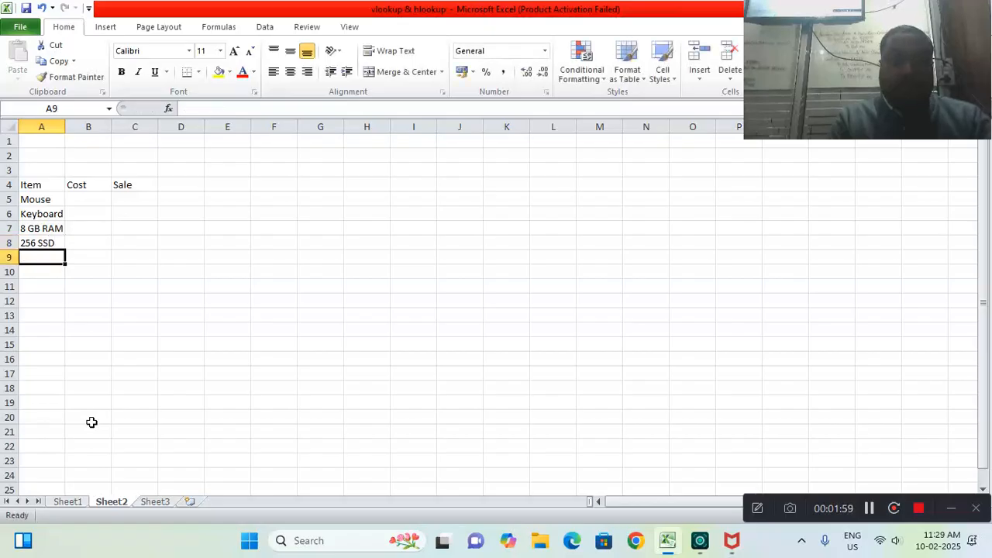
text(1 TB Hdd)
key(Return)
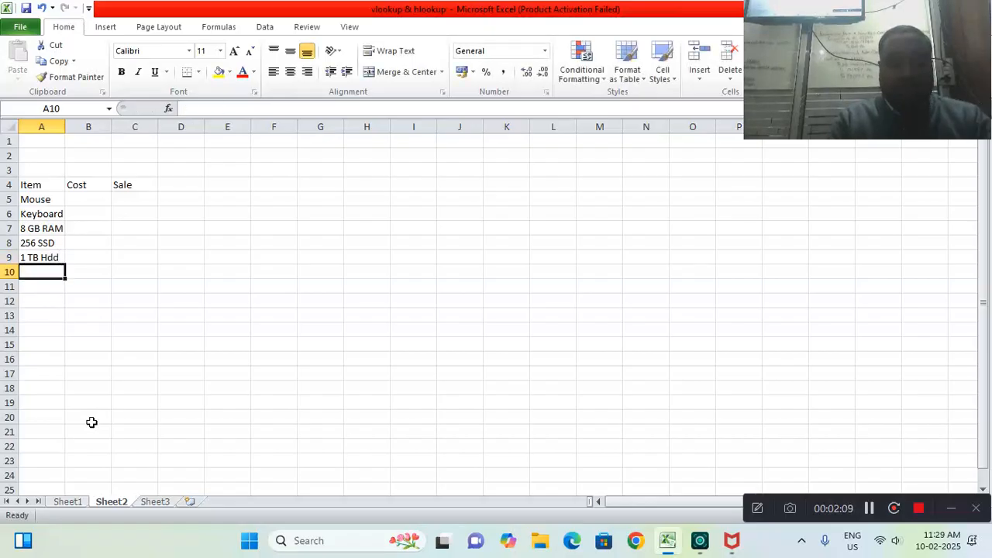
Add the items Laptop and Hp Laptop in A10 and A11.
text(L)
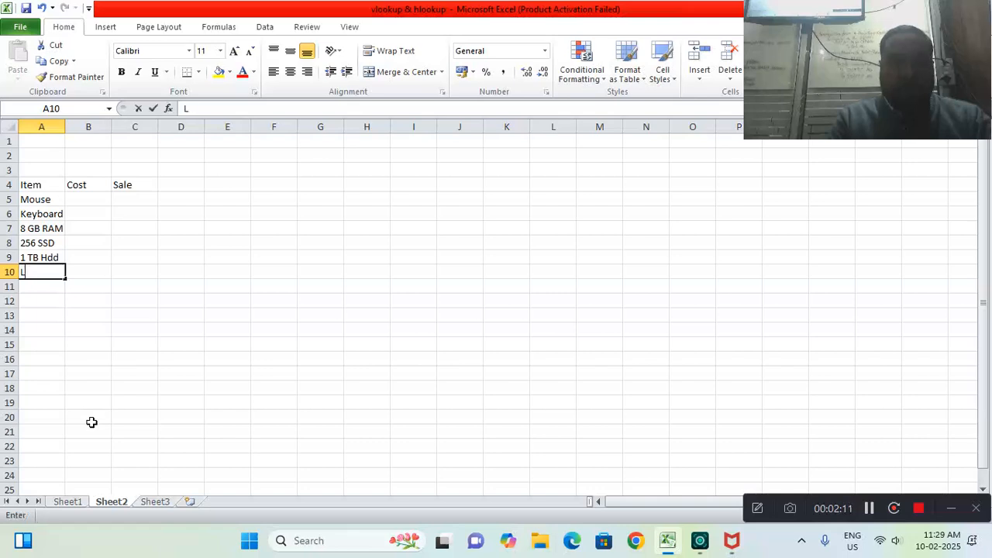
text(aptop)
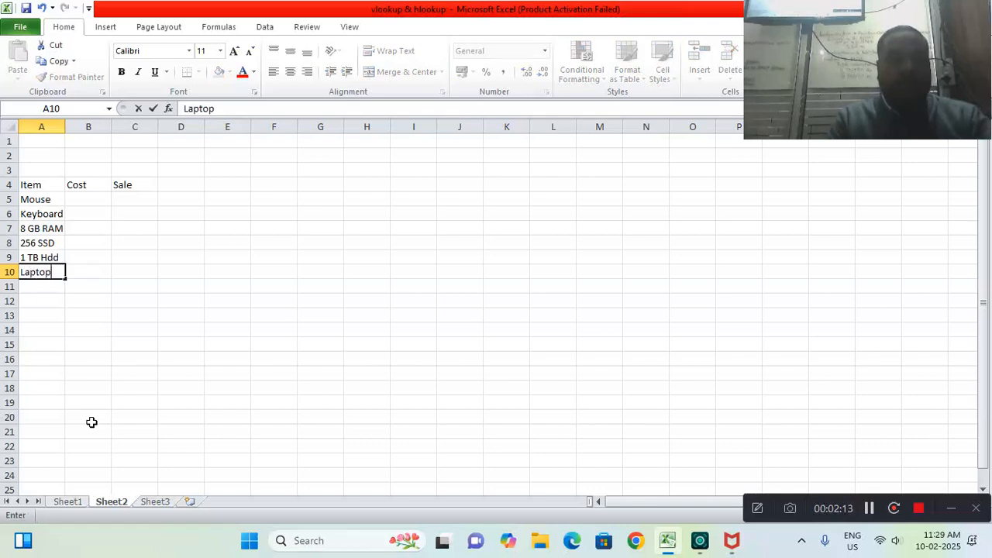
key(Return)
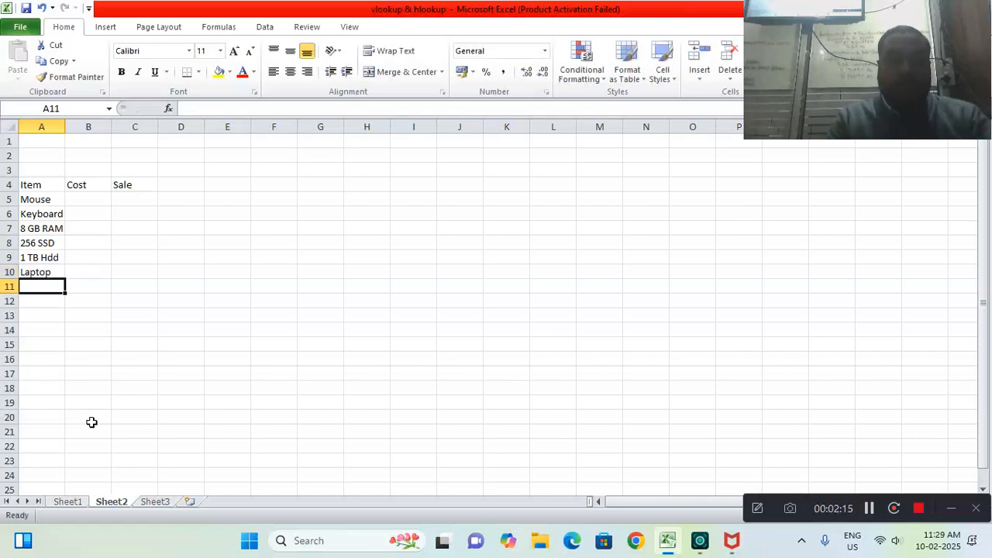
text(Hp L)
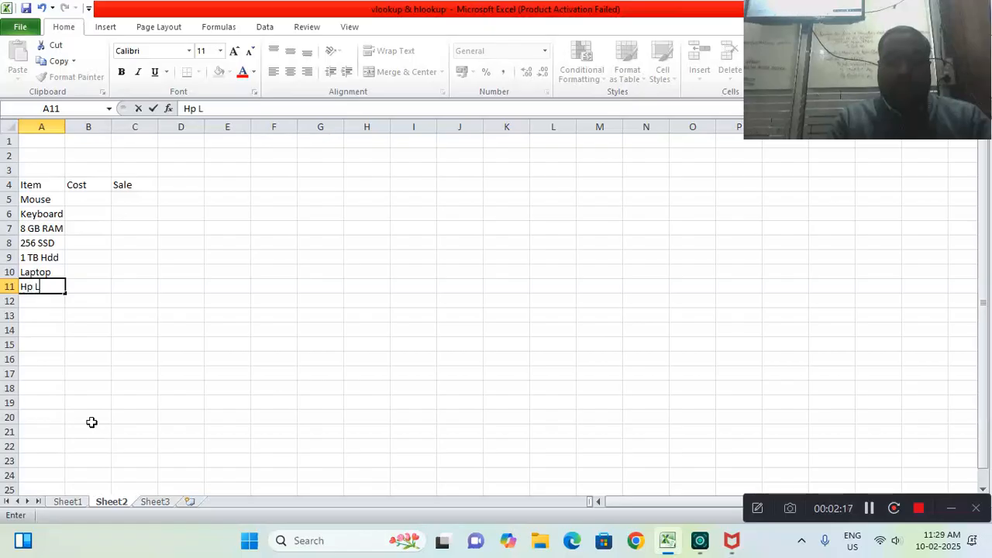
text(apto)
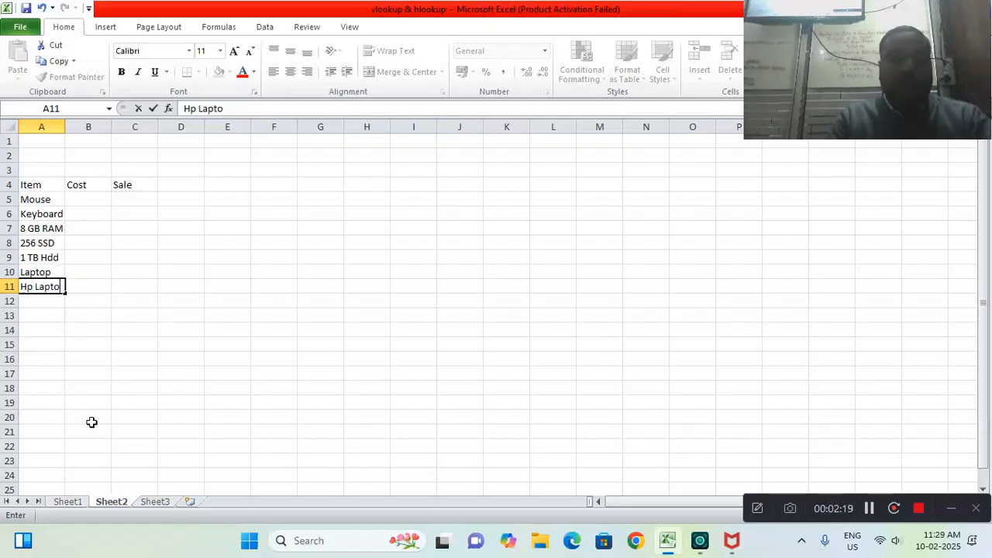
text(p)
key(Return)
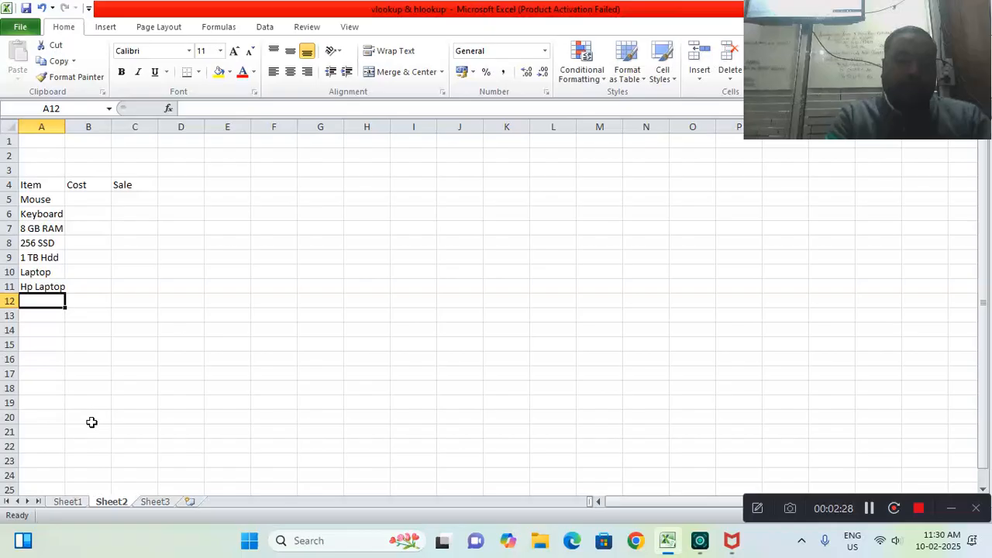
Enter 4 GB RAM as the item in A12 and fit column A's width to its contents.
text($ GB)
key(BackSpace)
key(BackSpace)
key(BackSpace)
key(BackSpace)
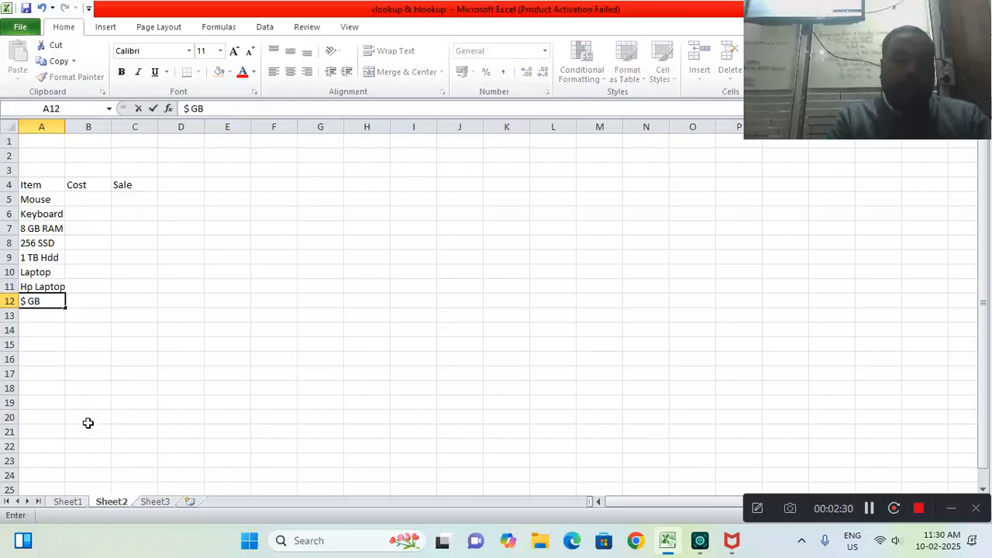
text(4)
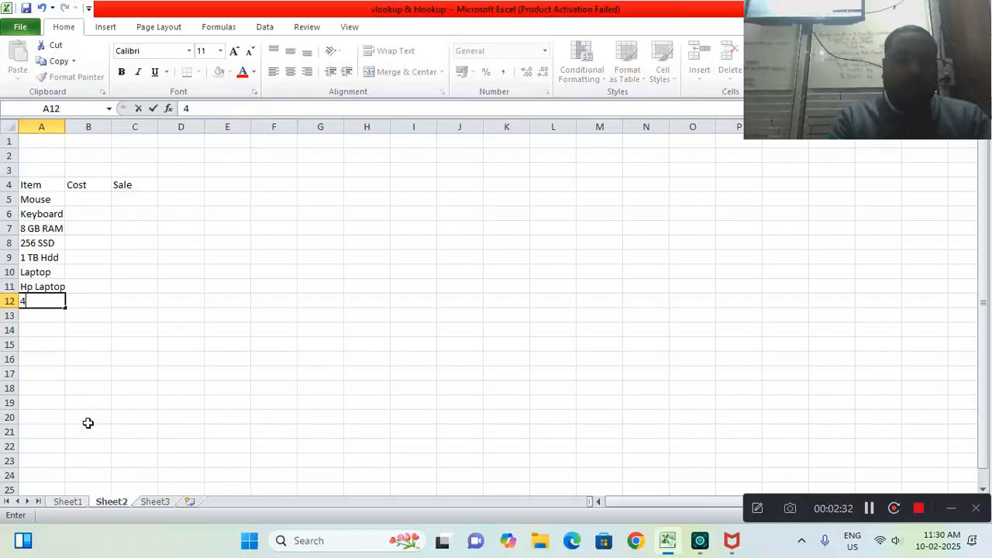
text( GB RAM)
key(Return)
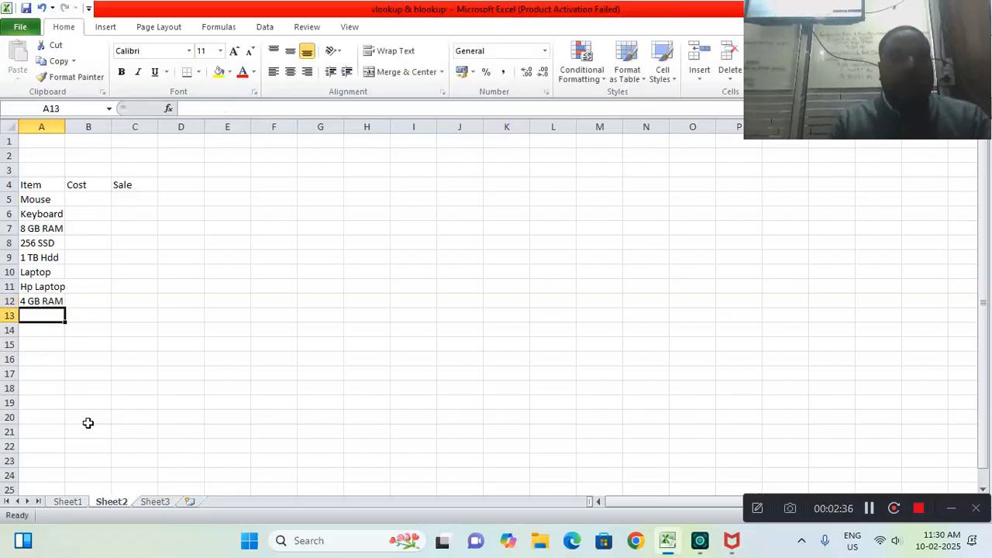
double_click(62, 122)
Enter cost 230 and sale 280 for Mouse, and cost 320 and sale 500 for Keyboard.
click(84, 201)
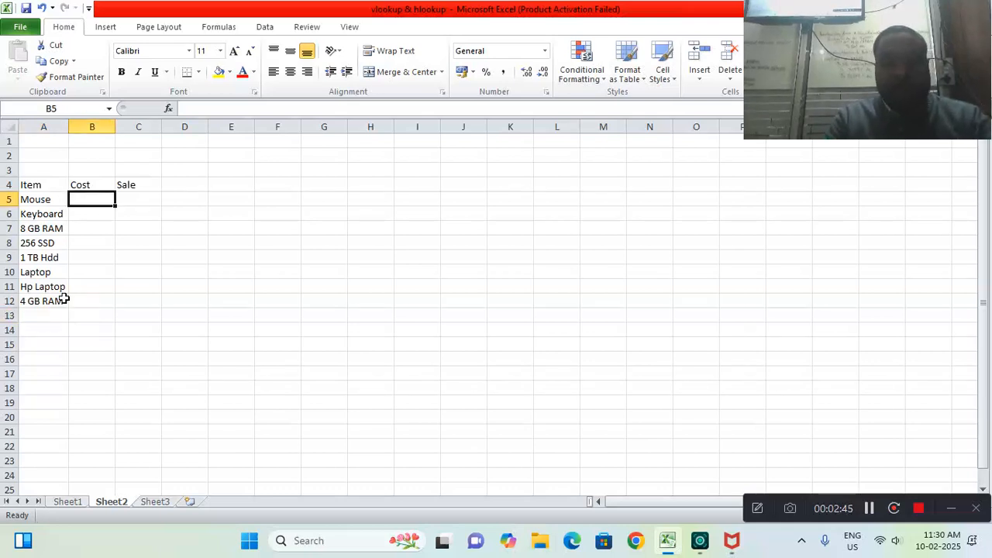
text(230)
key(Tab)
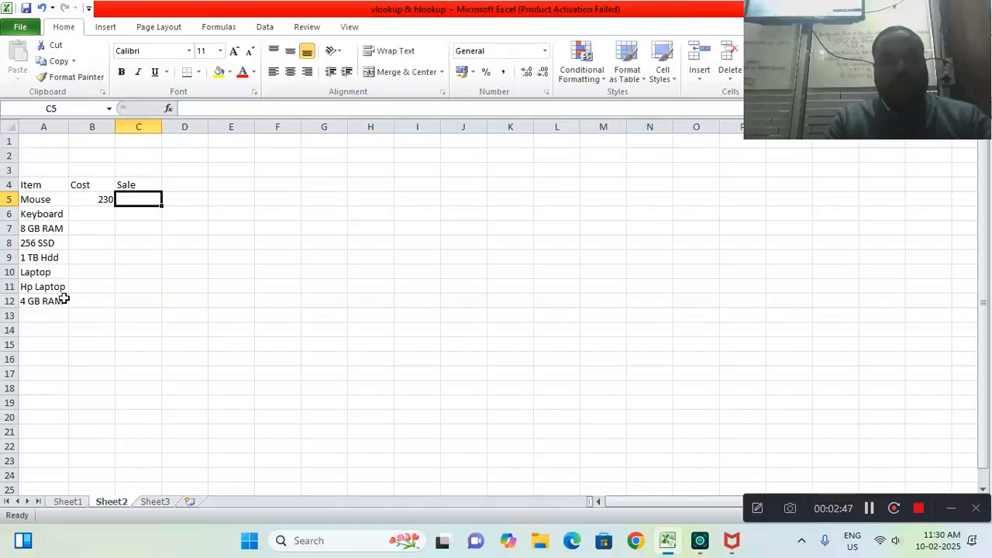
text(280)
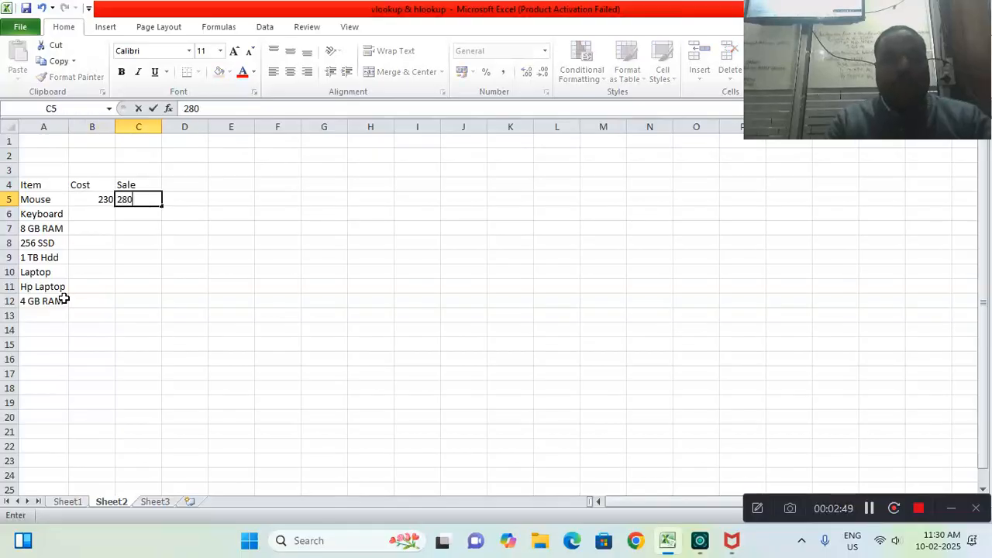
key(Return)
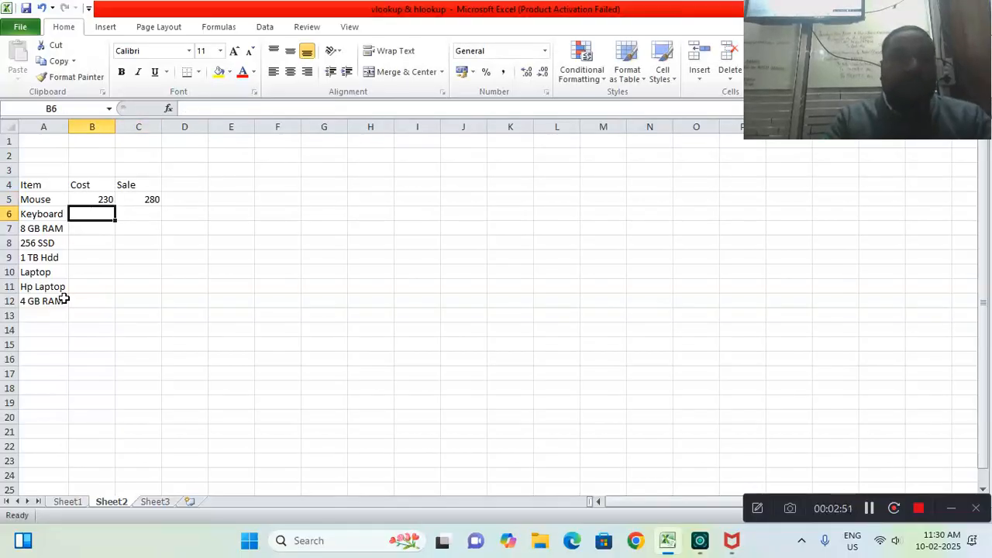
text(320)
key(Tab)
text(500)
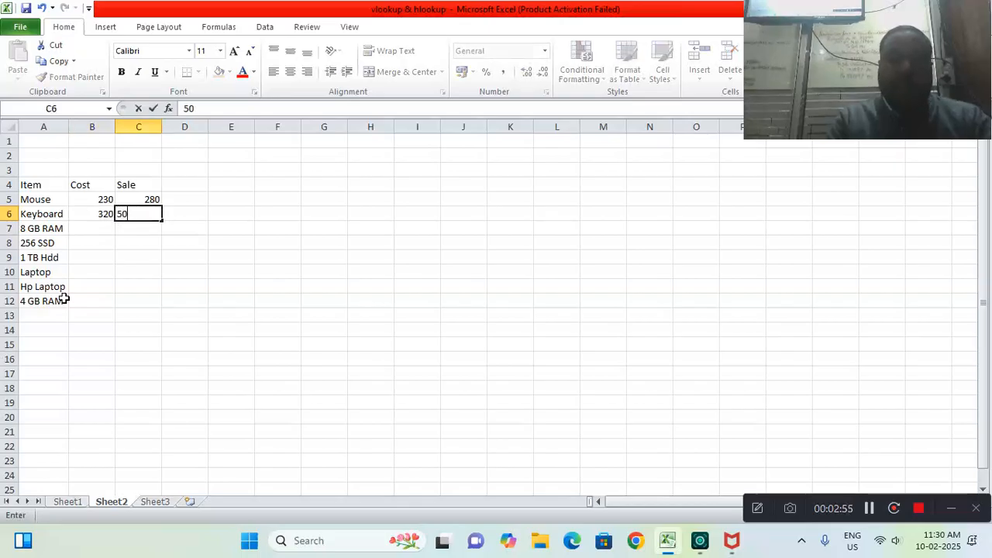
key(Return)
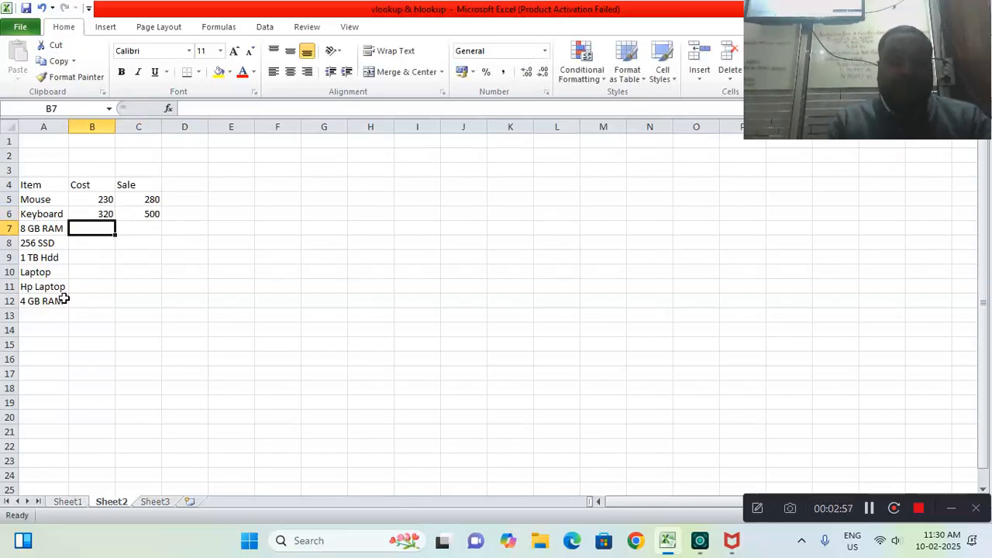
Enter a cost of 1950 and a sale price of 2500 for 8 GB RAM in row 7.
text(1540)
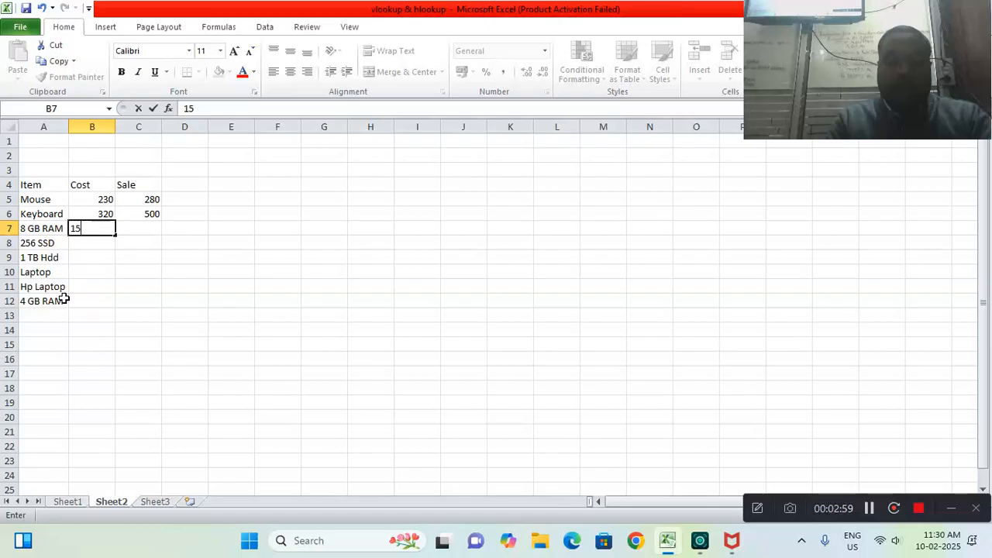
key(BackSpace)
key(BackSpace)
key(BackSpace)
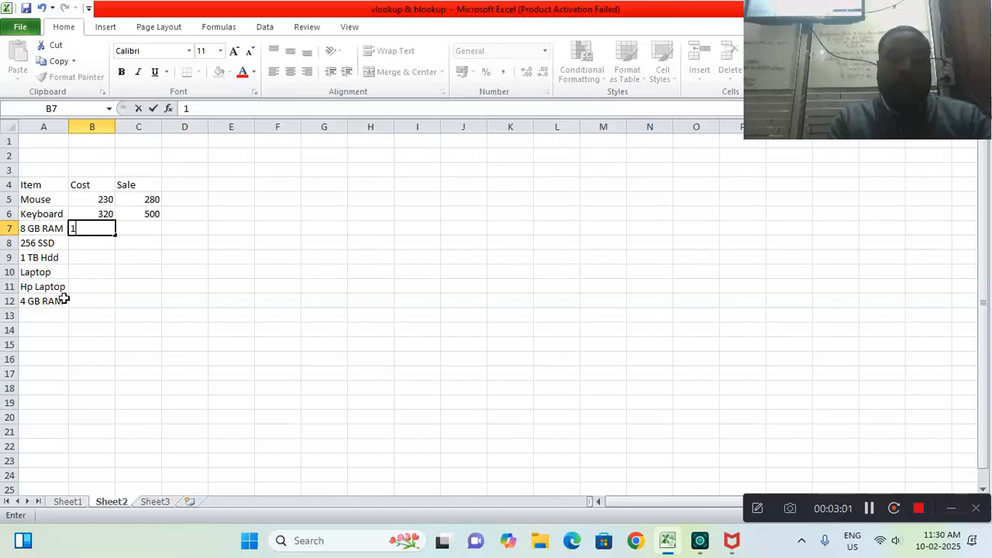
text(1950)
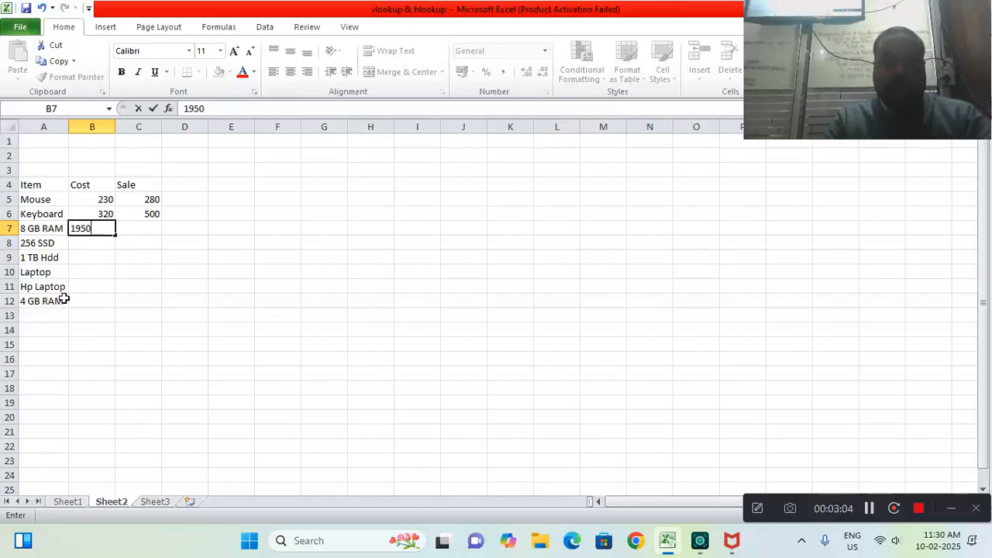
key(Tab)
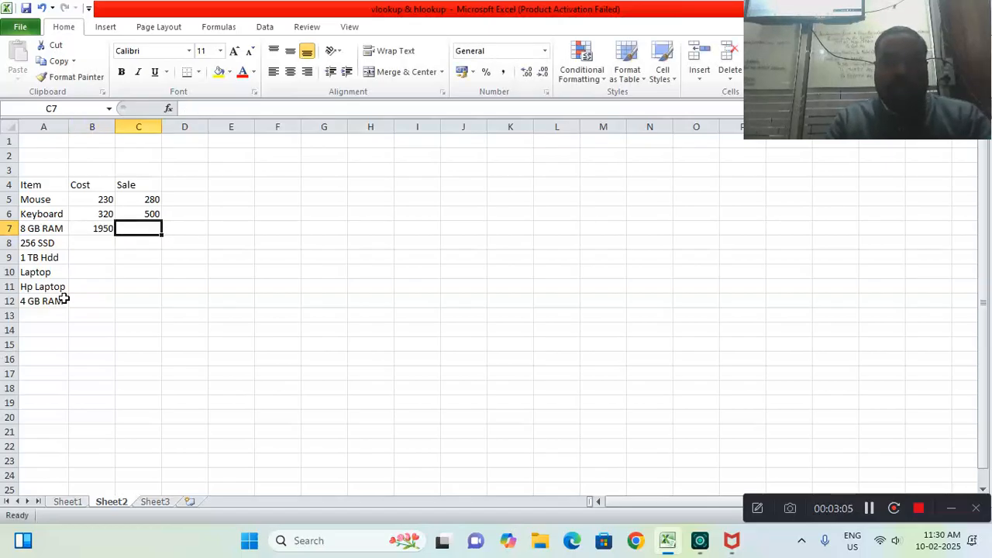
text(2500)
key(Return)
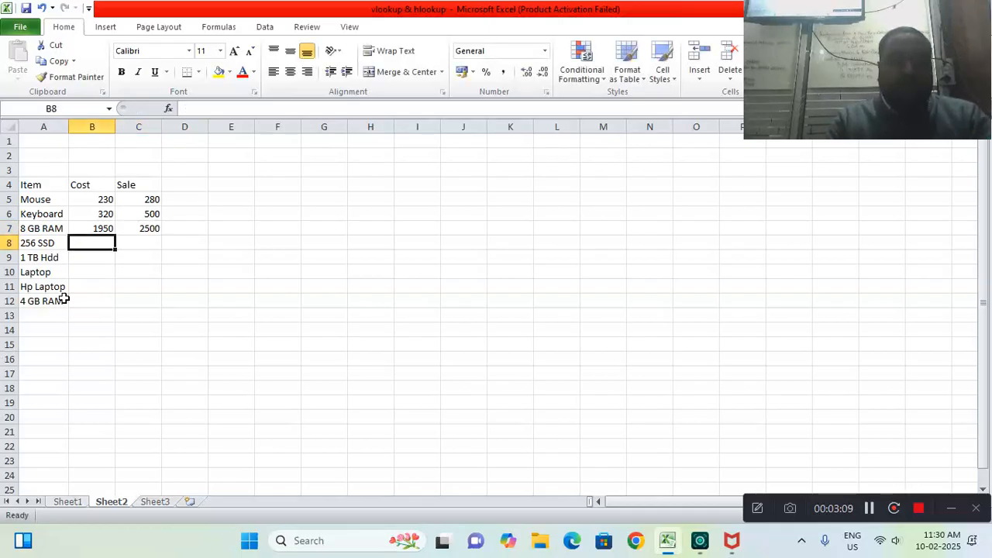
Enter cost 2300 and sale 3500 for 256 SSD, and cost 3000 and sale 3450 for 1 TB Hdd.
text(2300)
key(Tab)
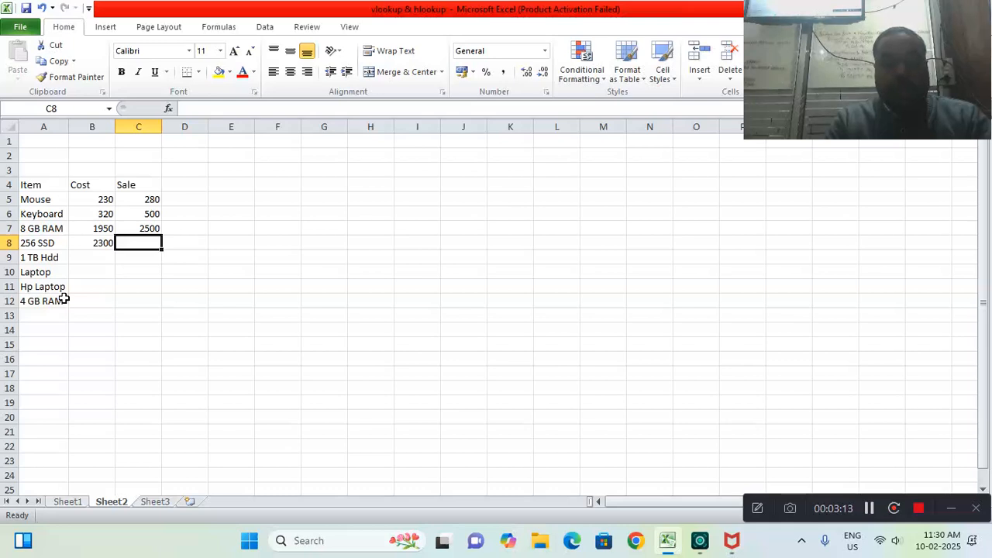
text(35000)
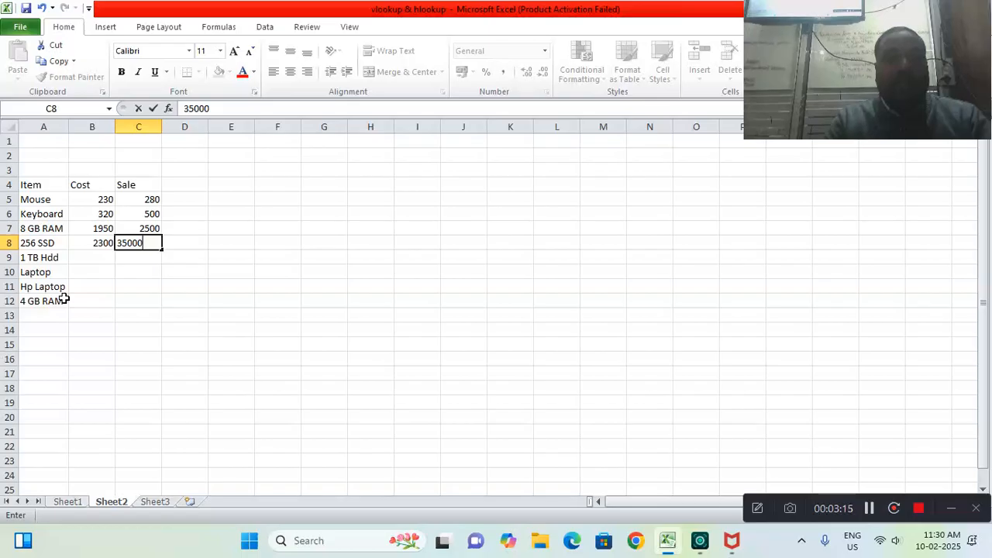
key(BackSpace)
key(Return)
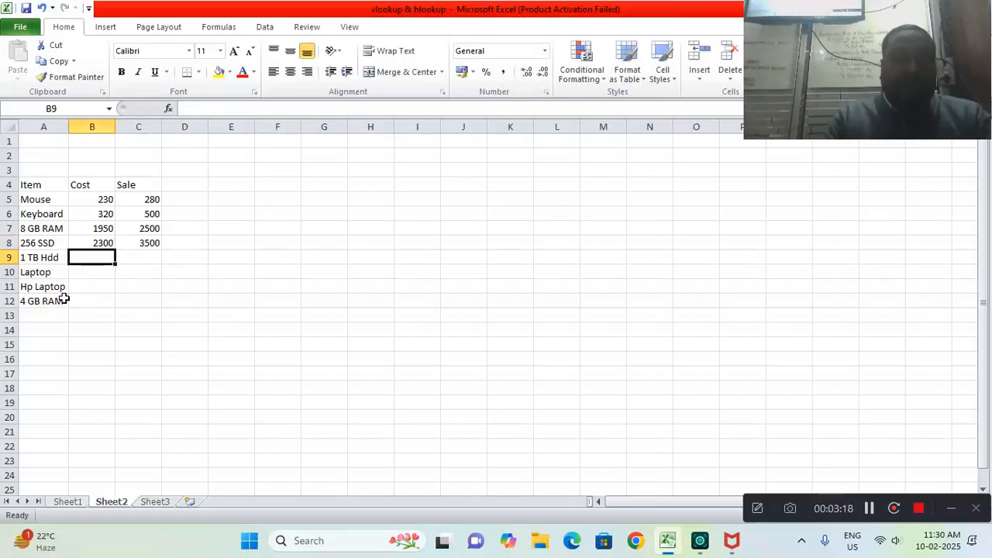
text(3000)
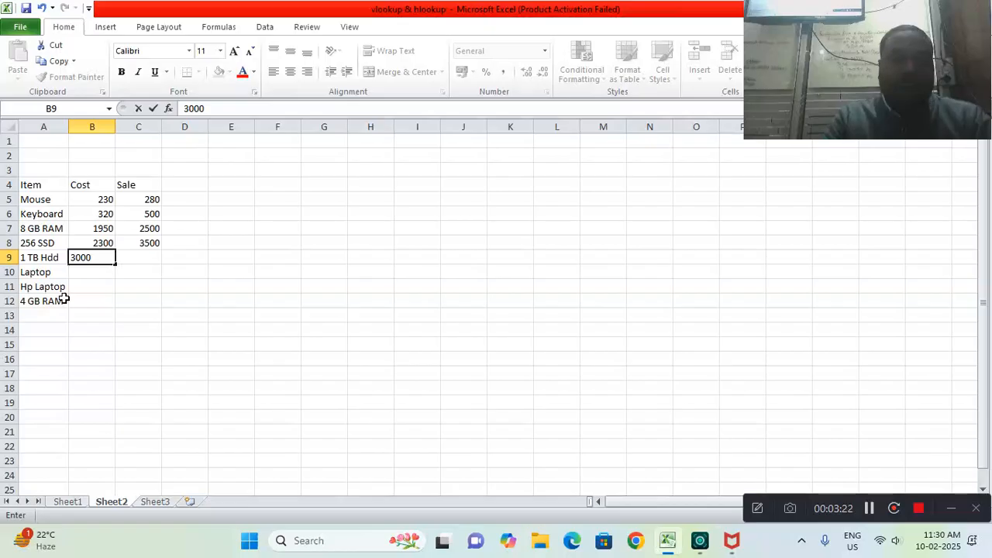
key(Tab)
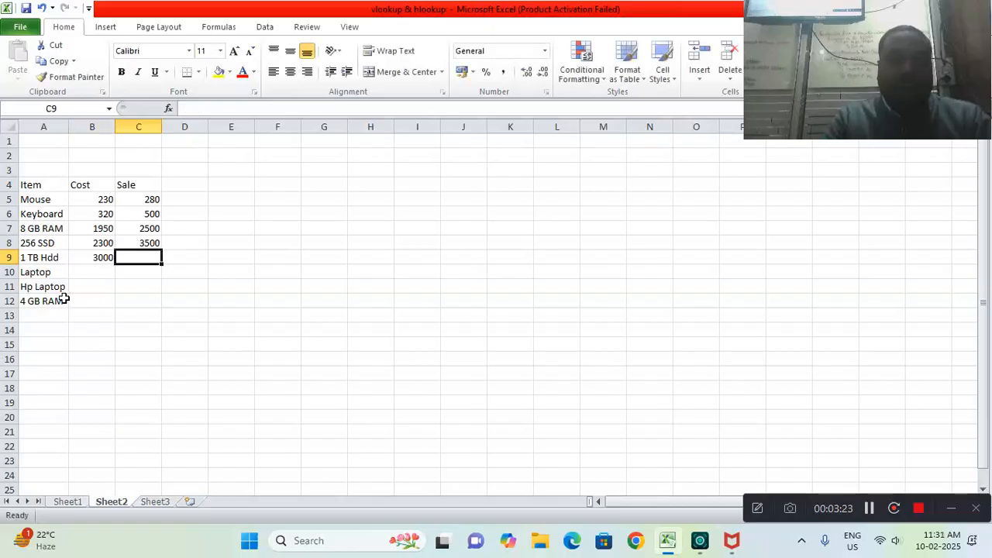
text(3450)
key(Return)
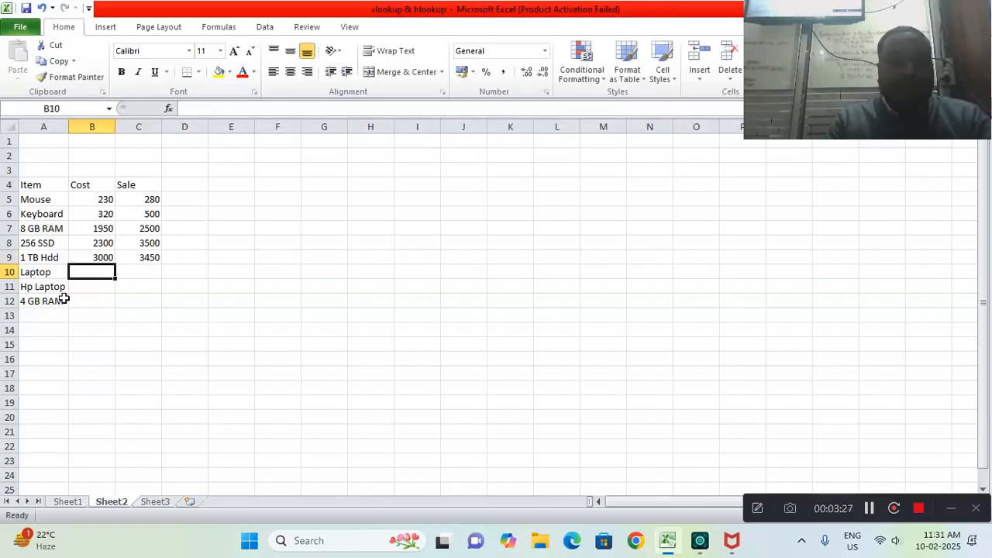
Change the item in A10 to dell Laptop and enter its cost 30000 and sale price 35000.
key(Left)
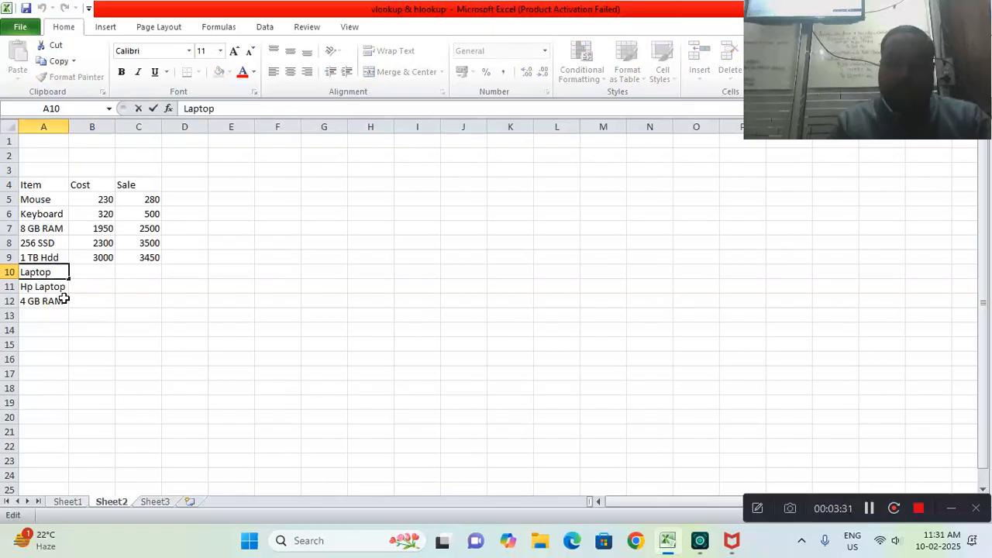
text(dell)
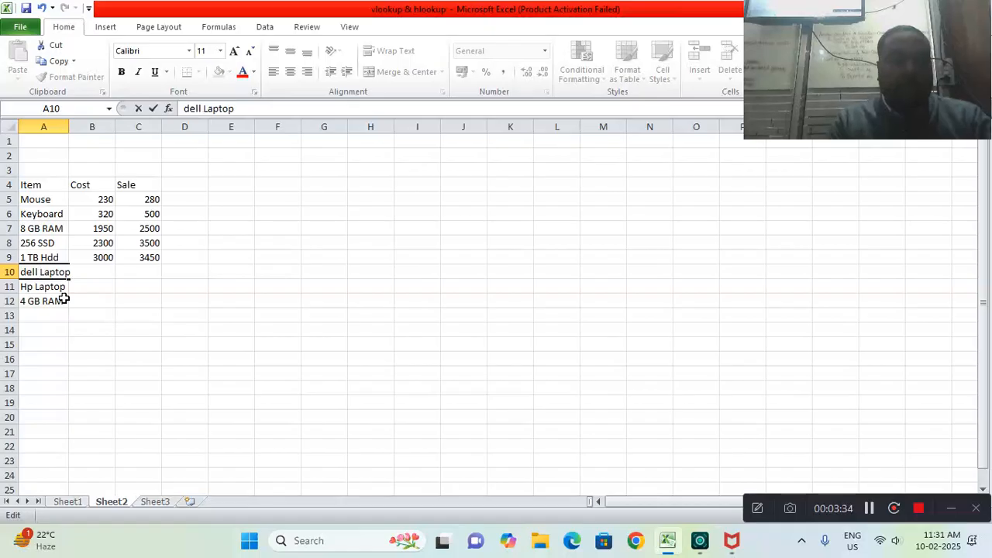
key(Tab)
text(3)
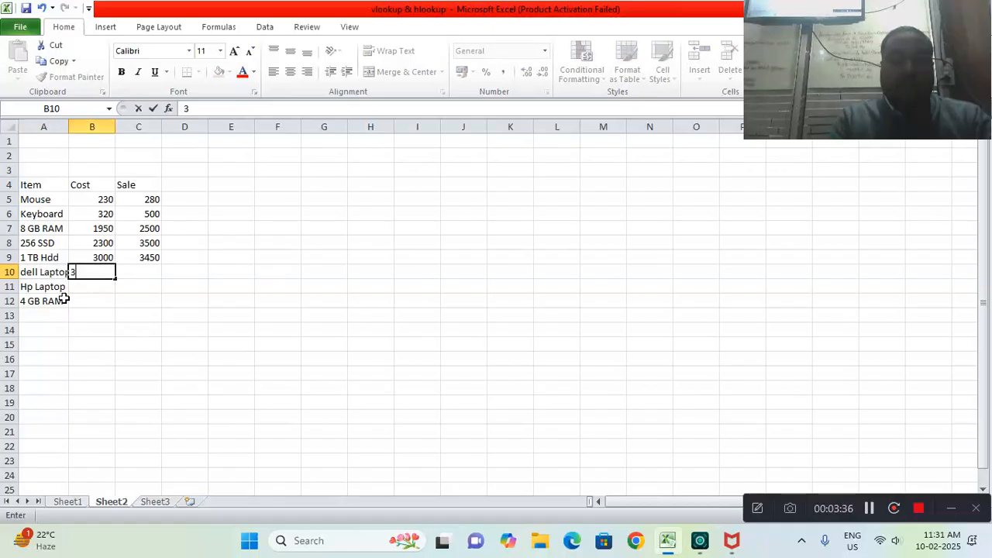
text(0000)
key(Tab)
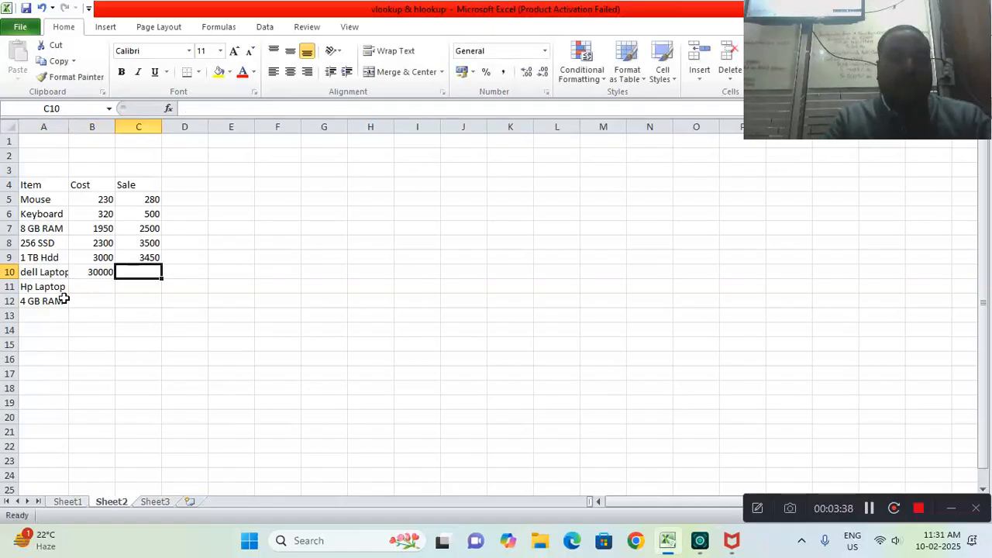
text(35000)
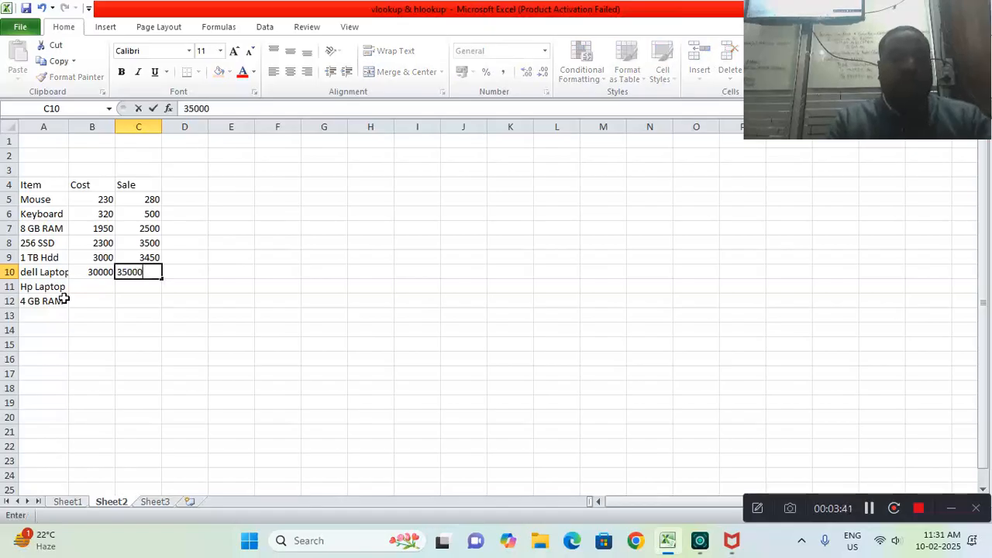
key(Return)
Enter cost 32400 and sale 36500 for Hp Laptop, and cost 1000 and sale 1500 for 4 GB RAM.
key(Tab)
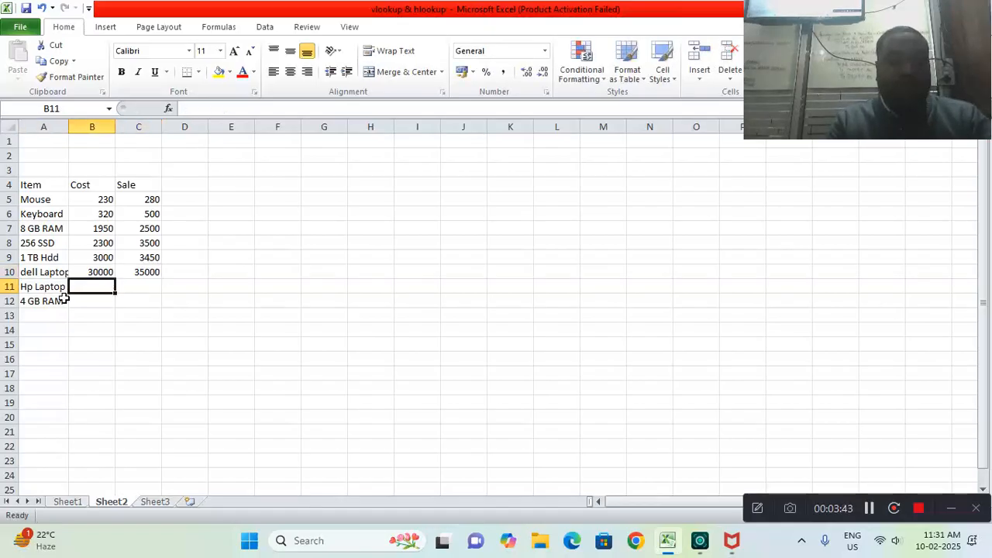
text(32400)
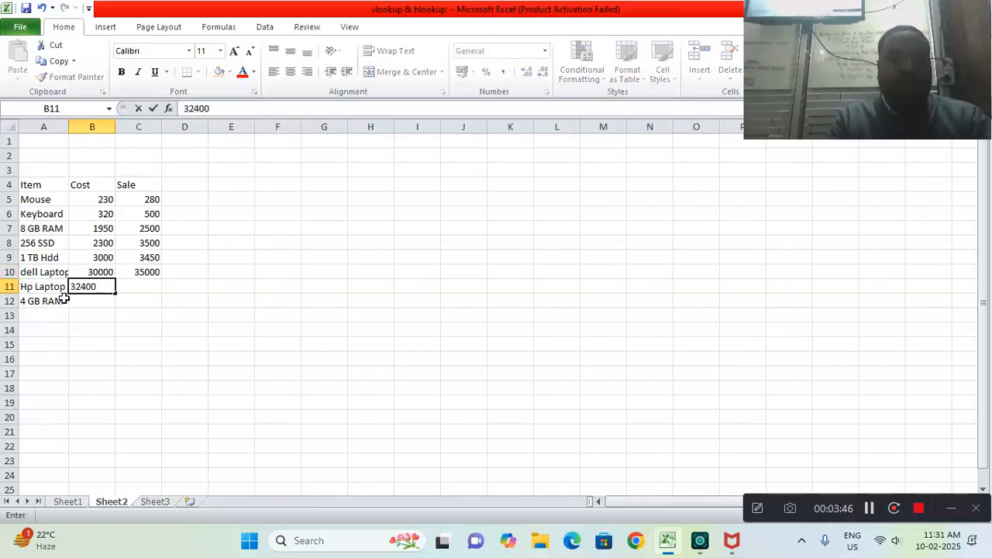
key(Tab)
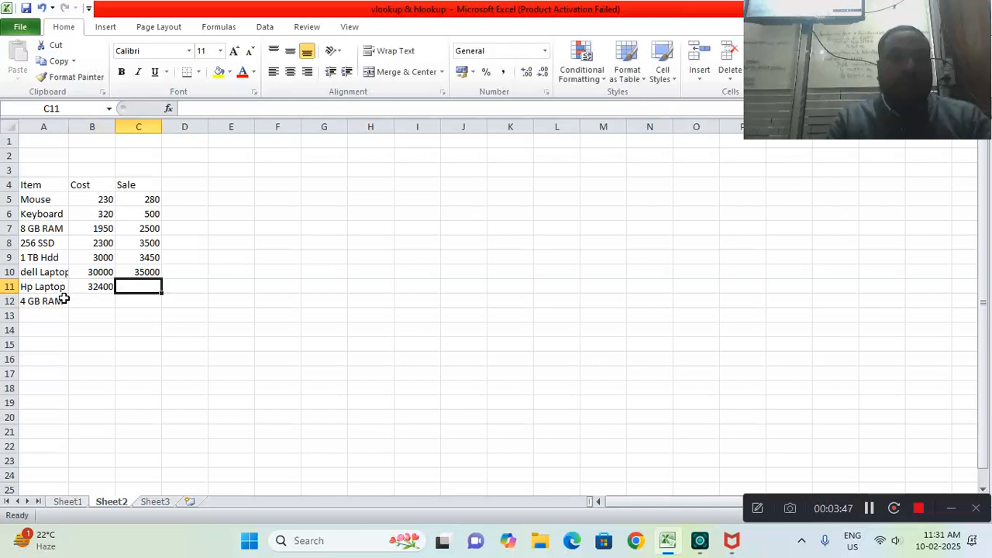
text(36500)
click(63, 299)
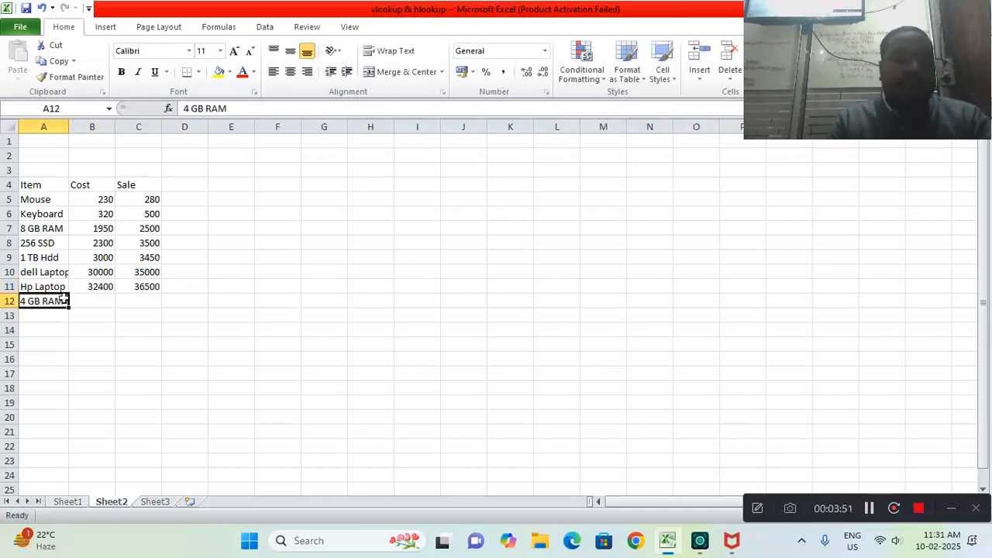
key(Tab)
text(1000)
key(Tab)
text(1500)
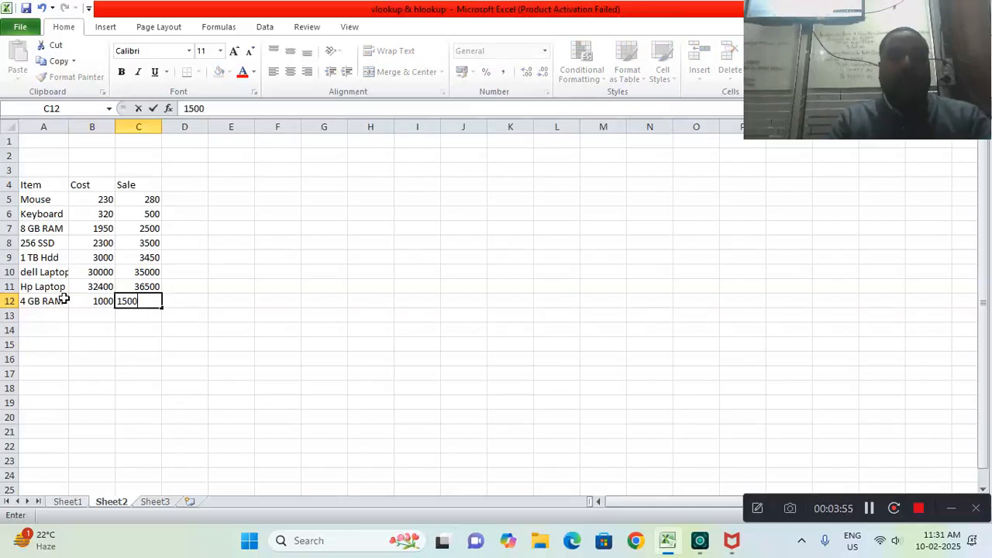
key(Return)
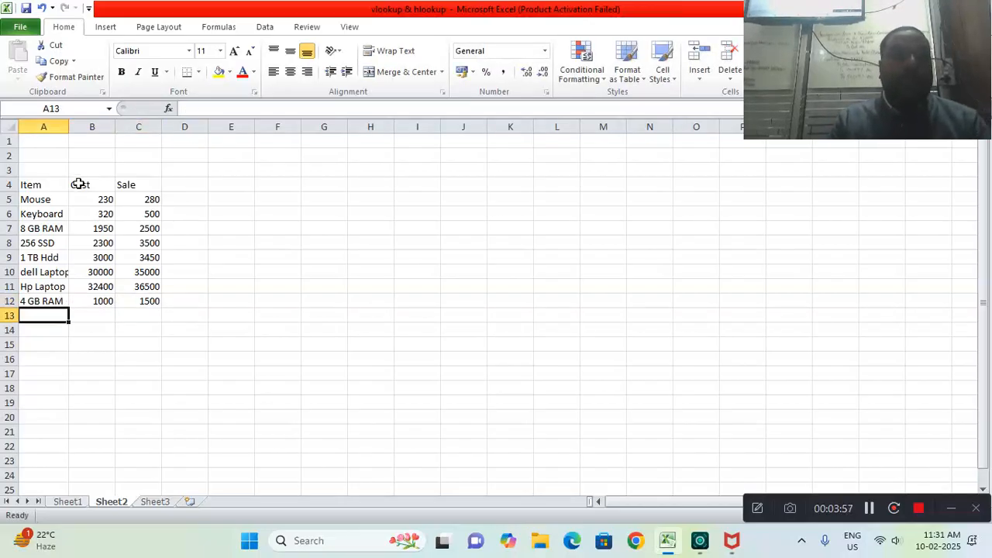
Increase the font size of the table A4:C12 to 14 and fit column A's width to the item names.
double_click(69, 128)
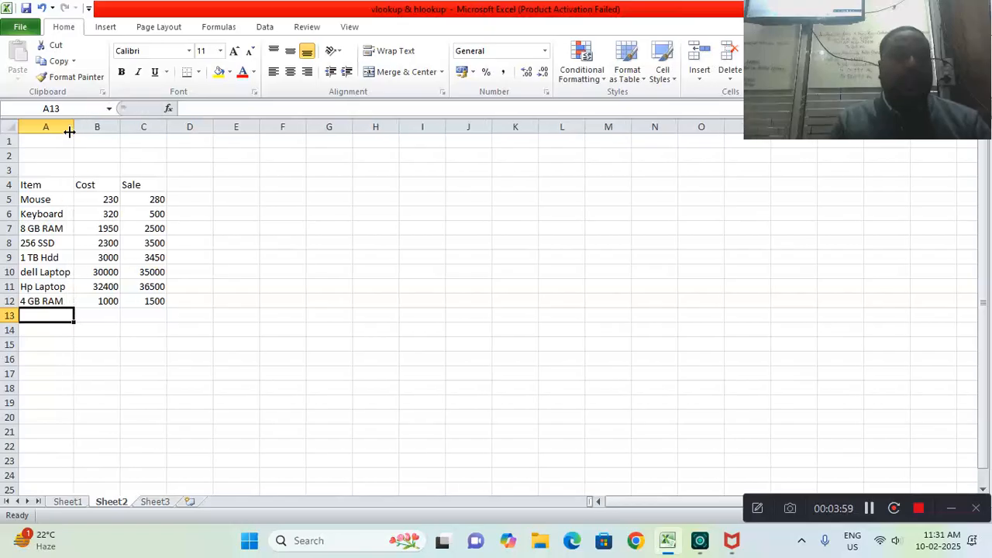
drag(51, 187, 159, 293)
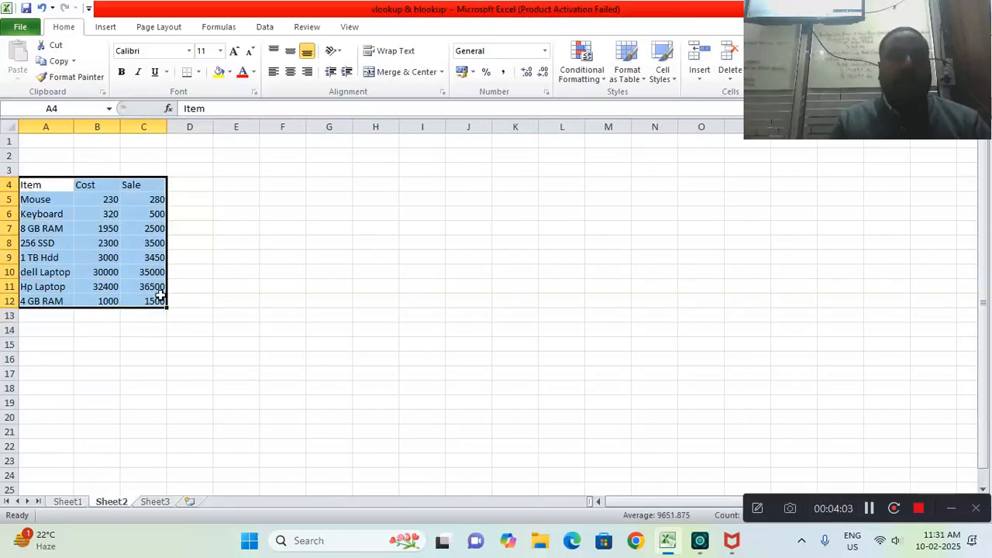
click(239, 58)
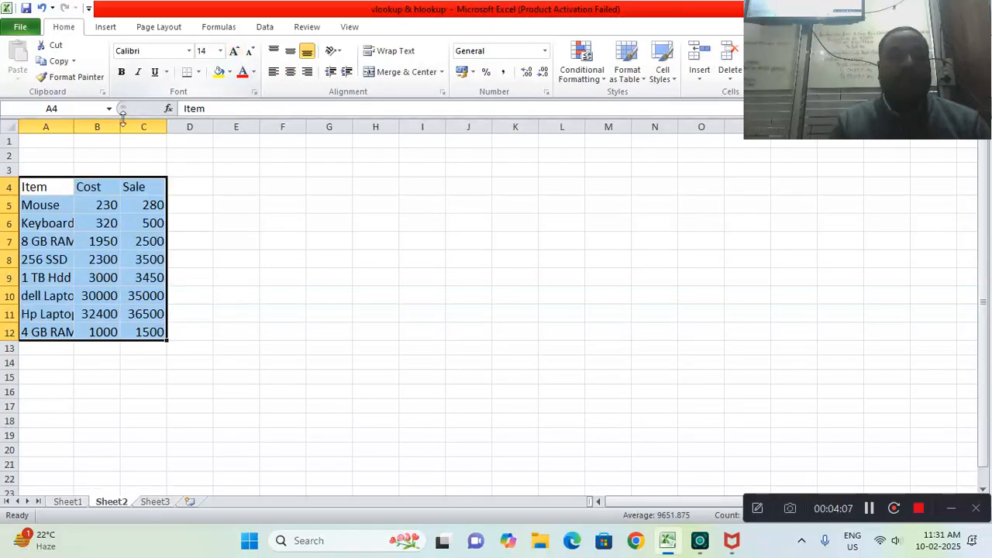
double_click(74, 126)
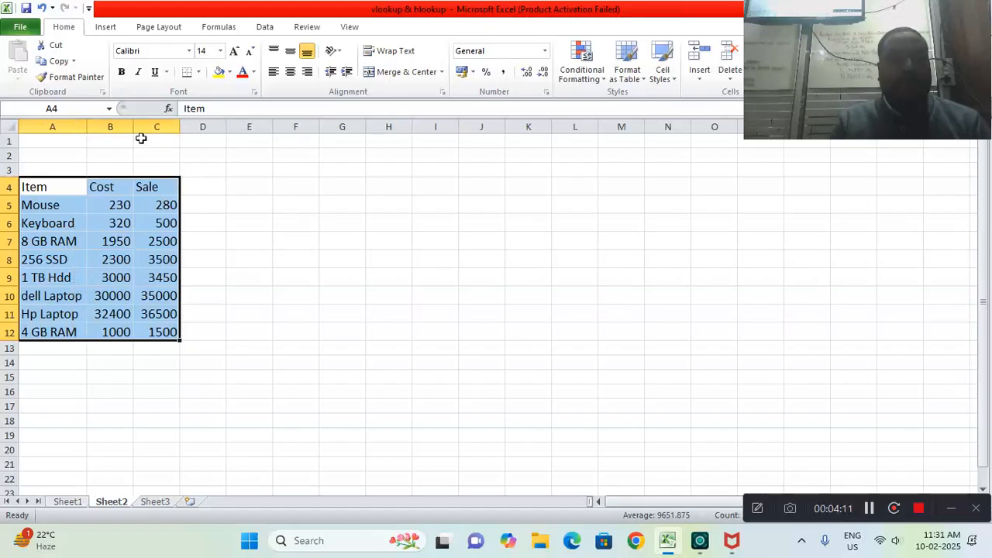
Make the header cells A4:C4 bold and increase their font size to 16.
drag(76, 187, 144, 187)
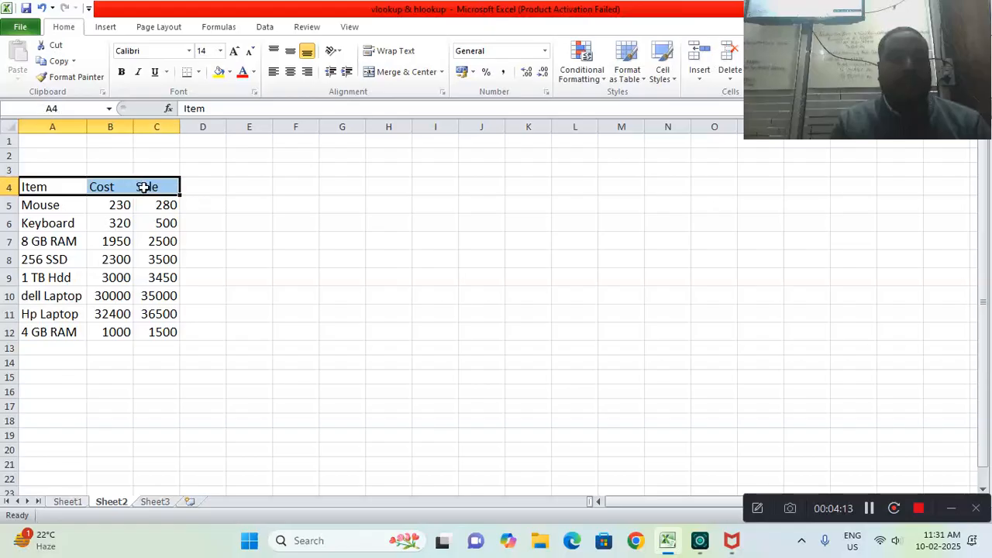
click(123, 74)
click(234, 51)
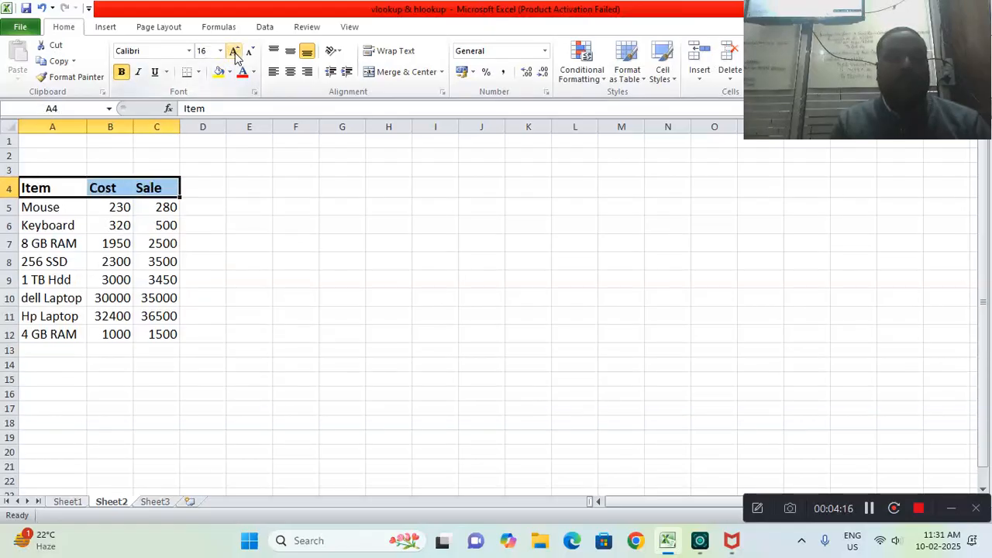
click(126, 221)
Apply all borders to the table range A4:C13.
drag(53, 188, 155, 347)
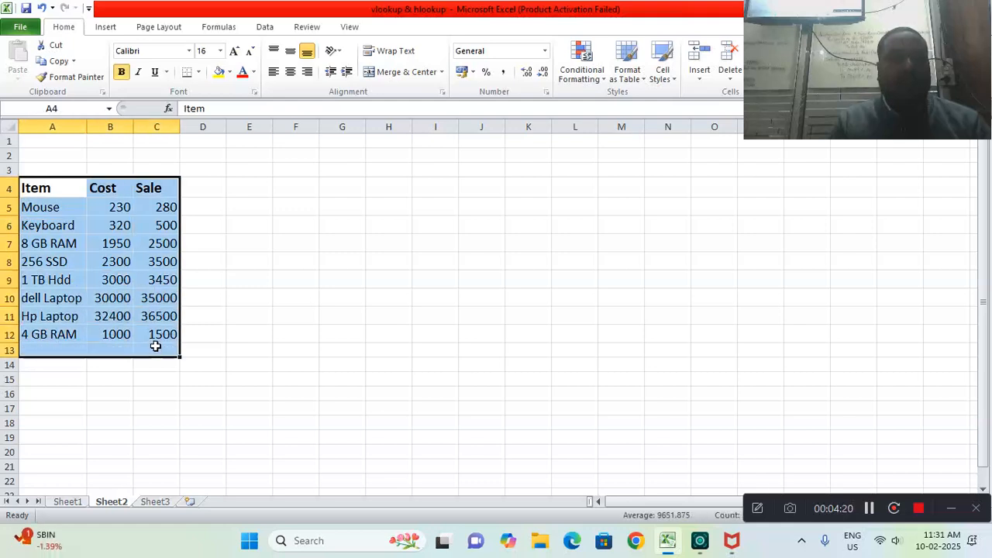
click(200, 72)
click(209, 186)
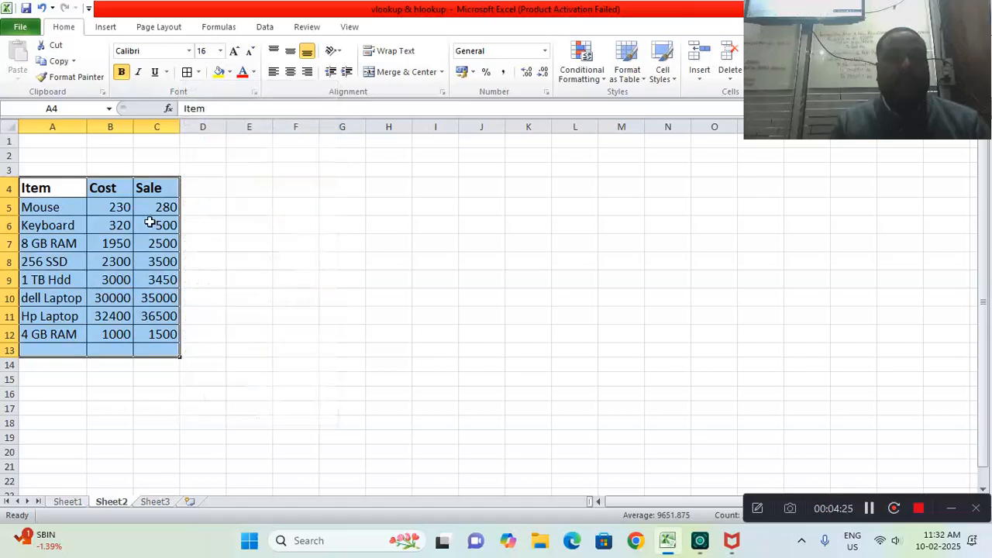
click(149, 223)
Fill the header row A4:C4 with yellow and set its font color to red.
drag(52, 189, 151, 179)
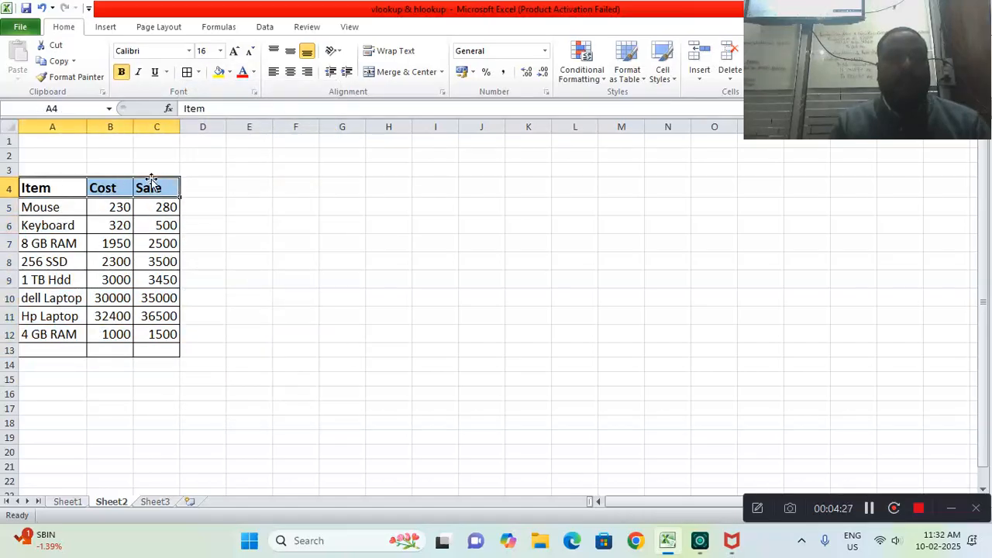
click(221, 72)
click(242, 72)
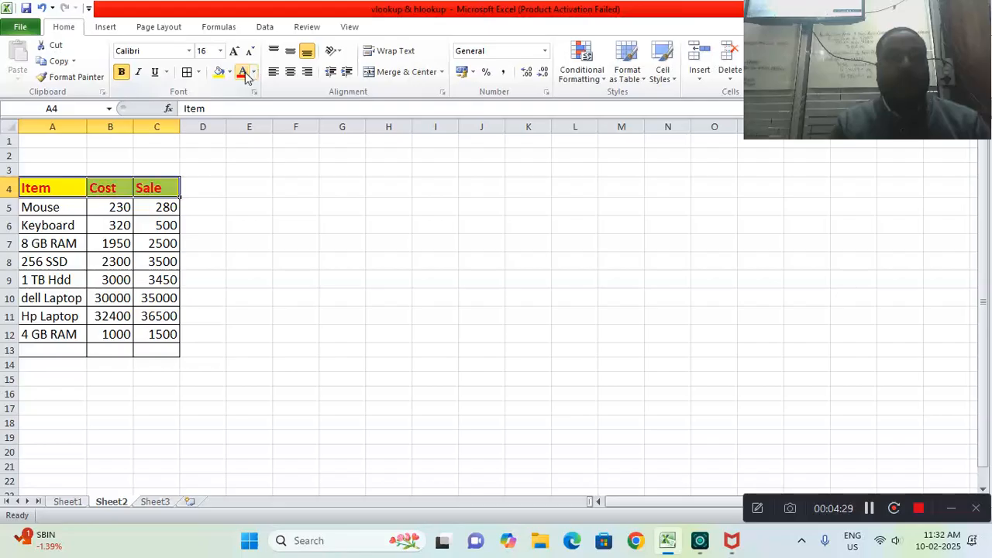
click(160, 242)
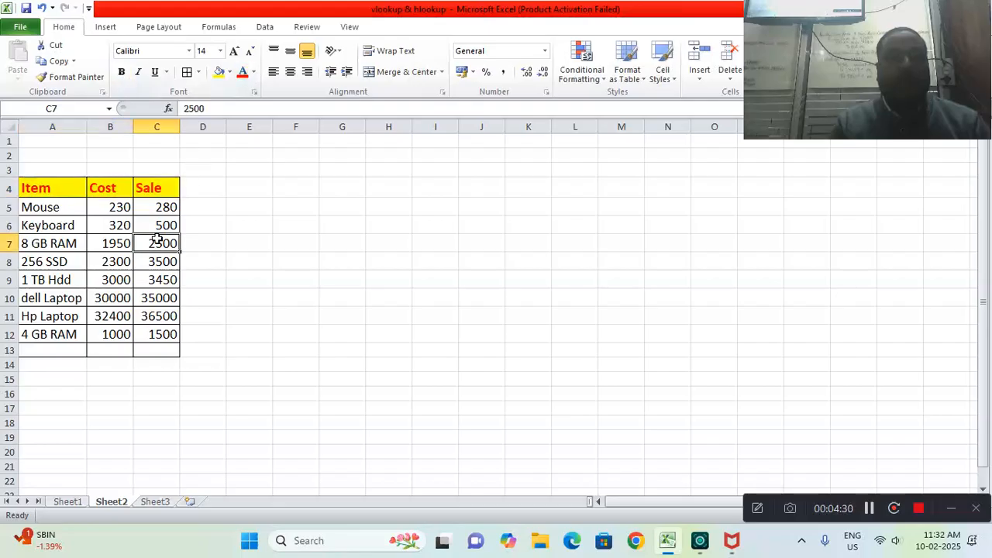
Enter the item Mother Board in cell A13.
click(75, 302)
click(56, 355)
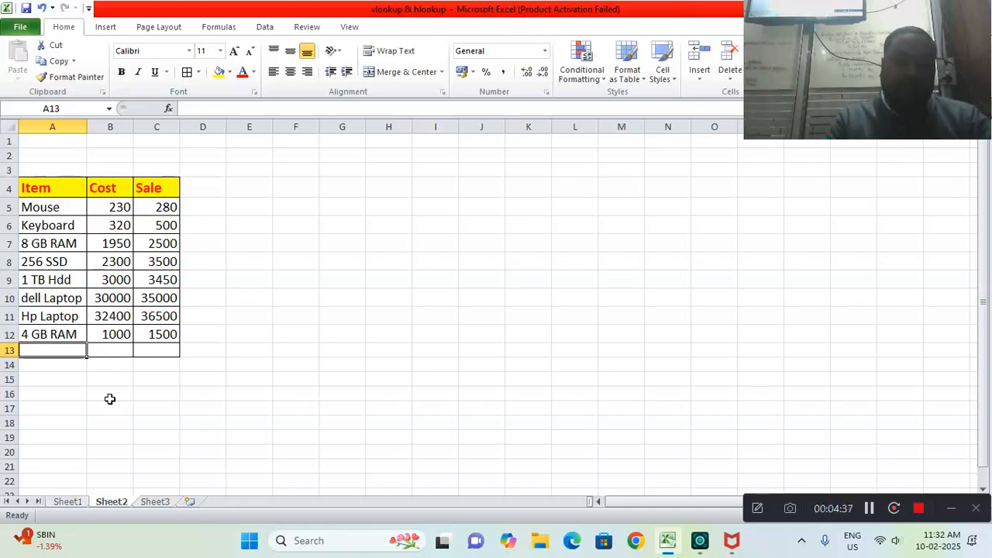
text(Mothe)
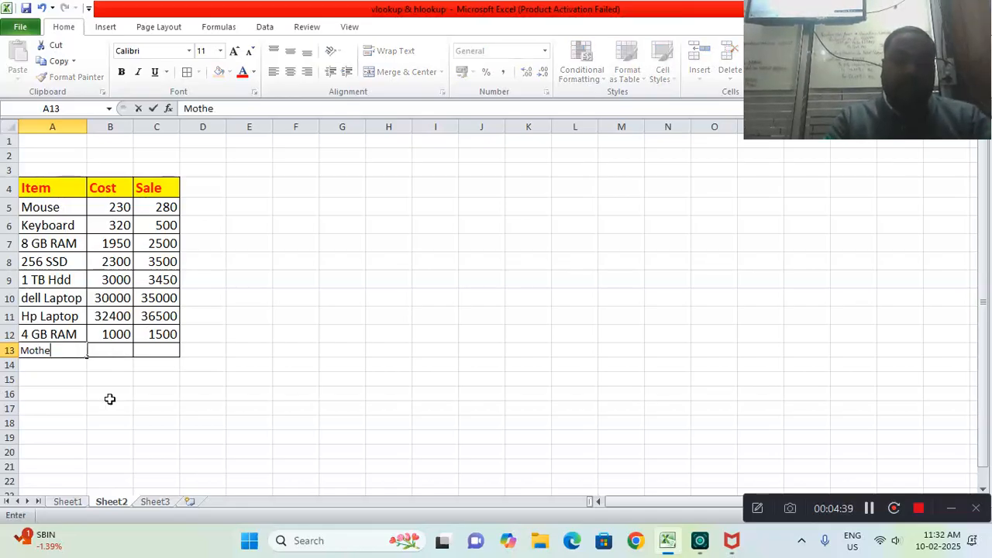
text(r Board)
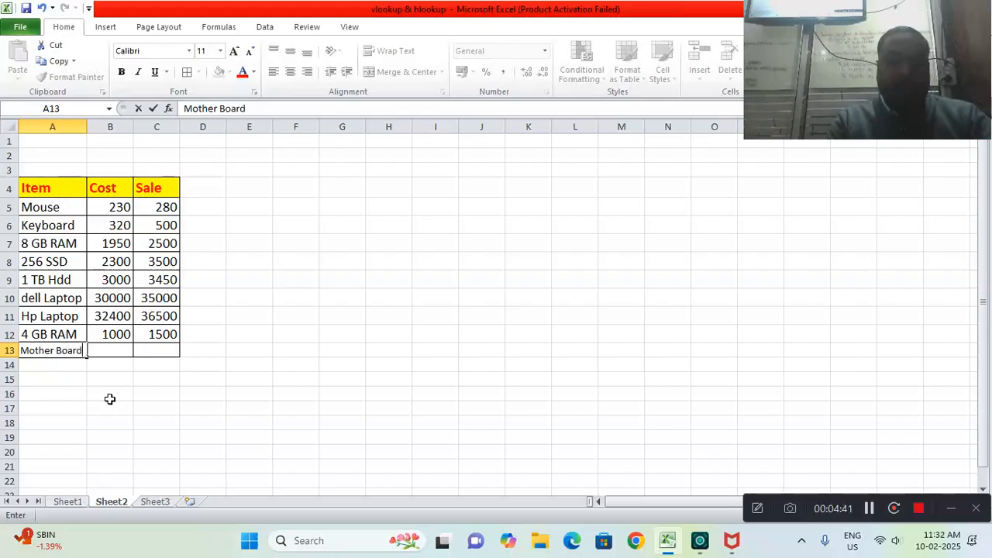
key(Return)
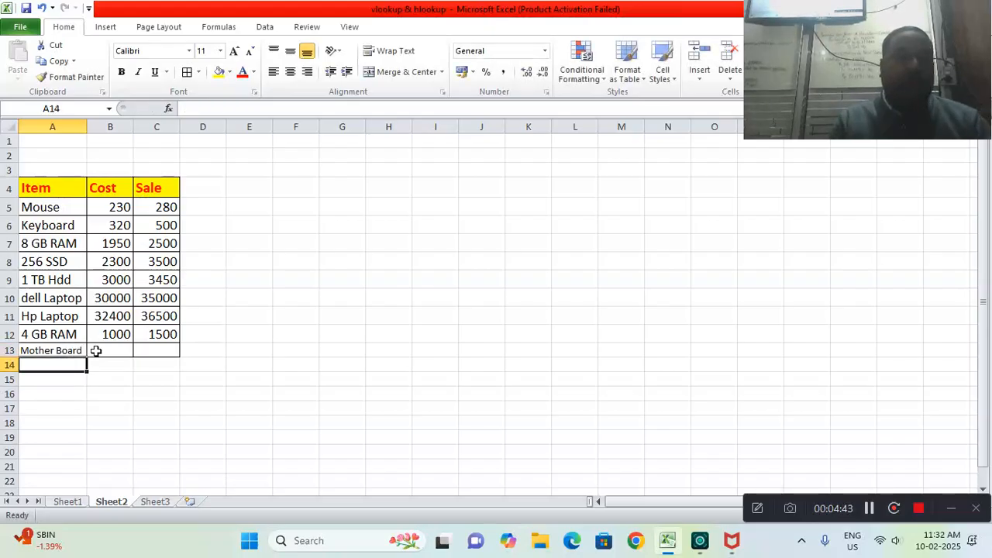
Increase the font size of A13:C13 to 14 and fit column A's width to its longest item name.
drag(63, 351, 152, 349)
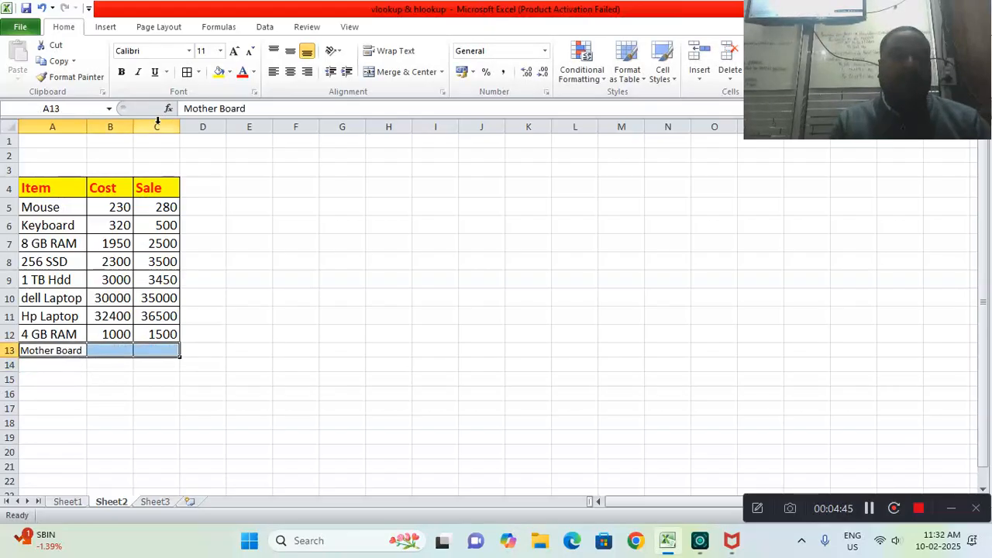
click(234, 51)
click(234, 51)
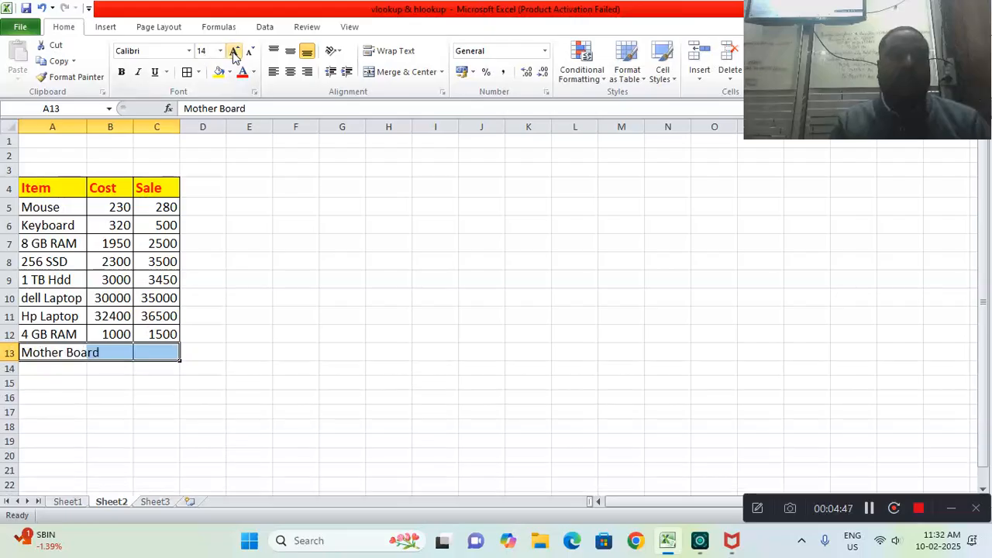
double_click(85, 127)
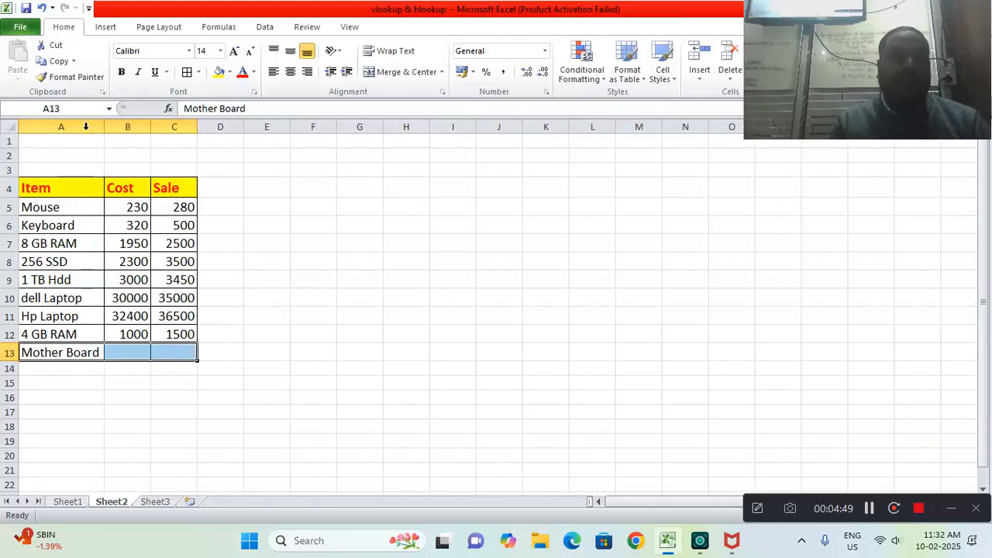
Enter cost 5600 and sale price 7000 for the Mother Board row.
click(133, 358)
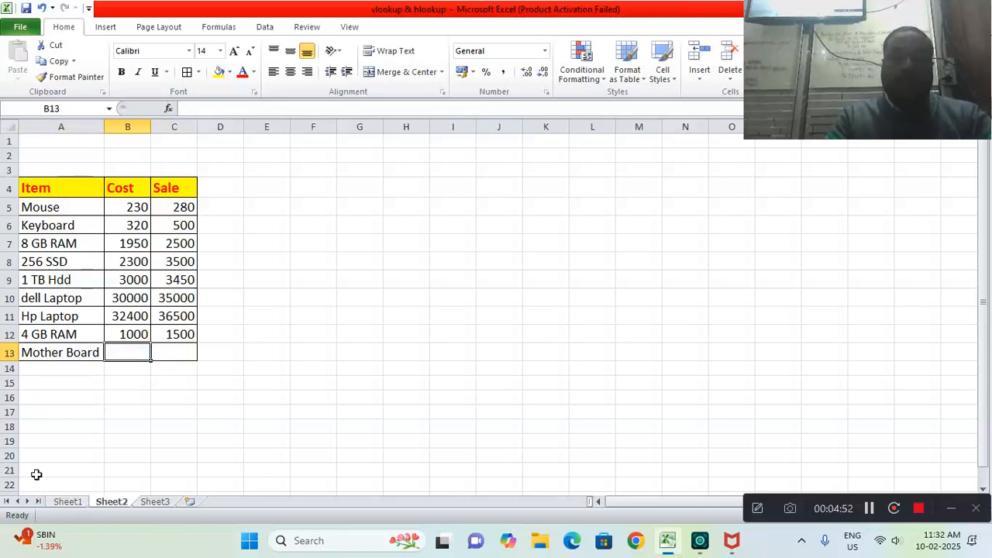
text(5600)
key(Tab)
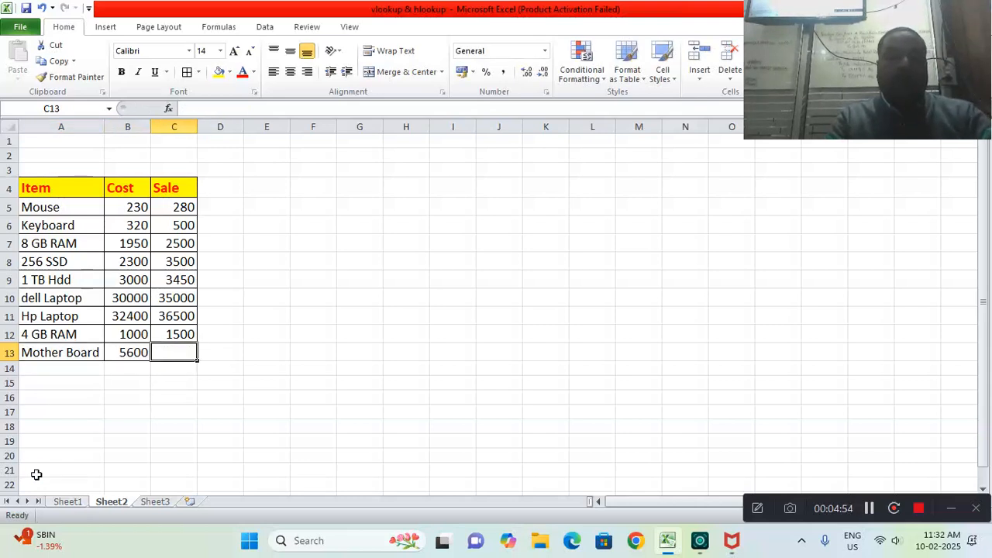
text(7000)
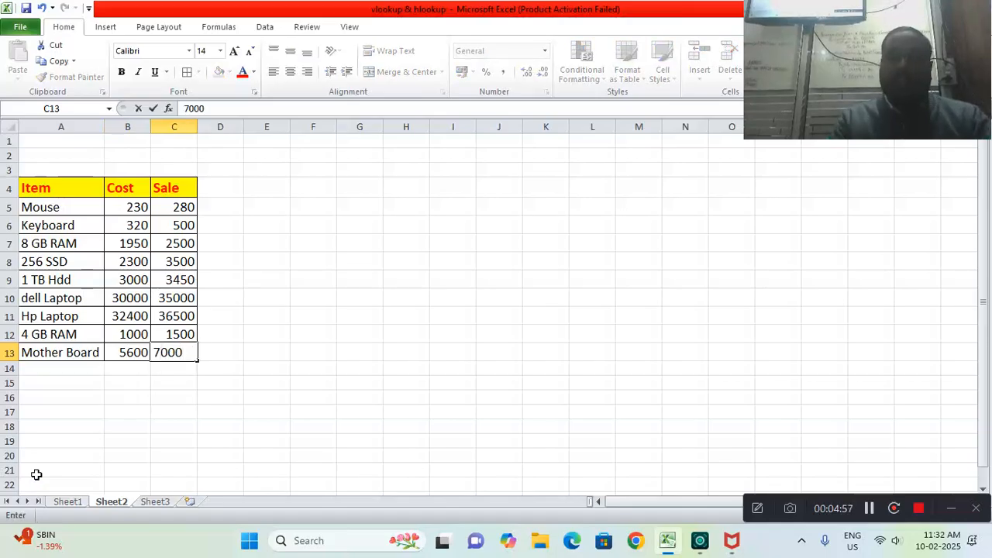
key(Return)
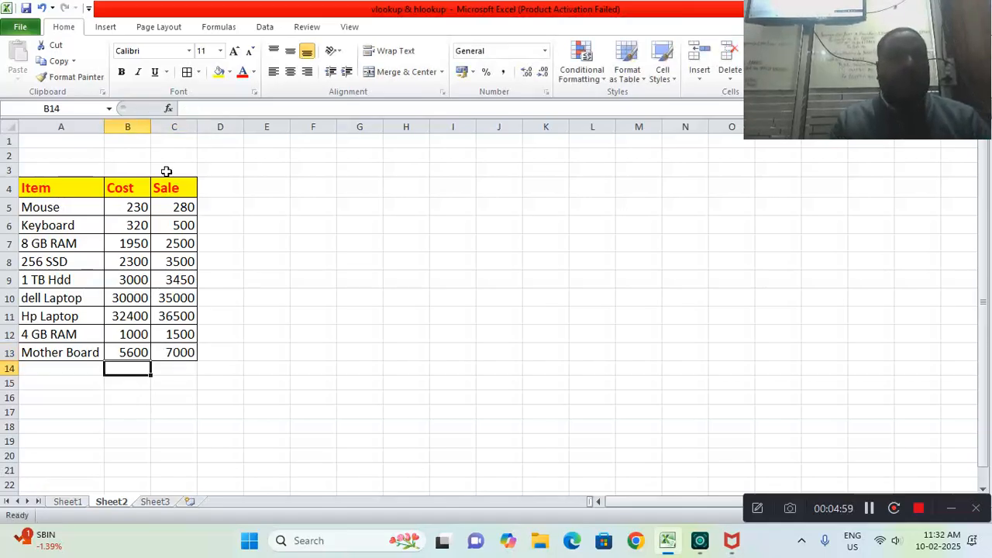
Merge and center A2:B2 above the table and enter the title Vlookup.
drag(93, 157, 128, 164)
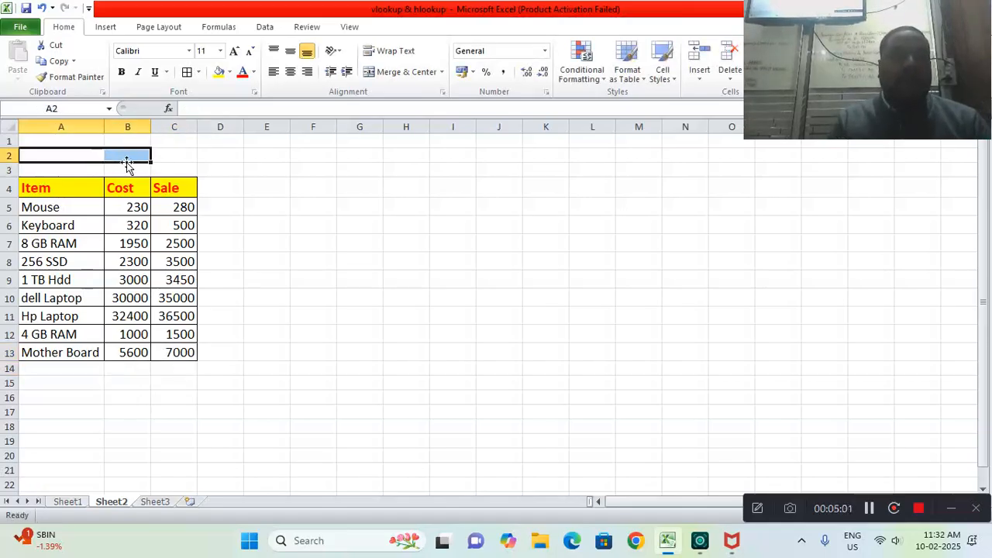
click(382, 73)
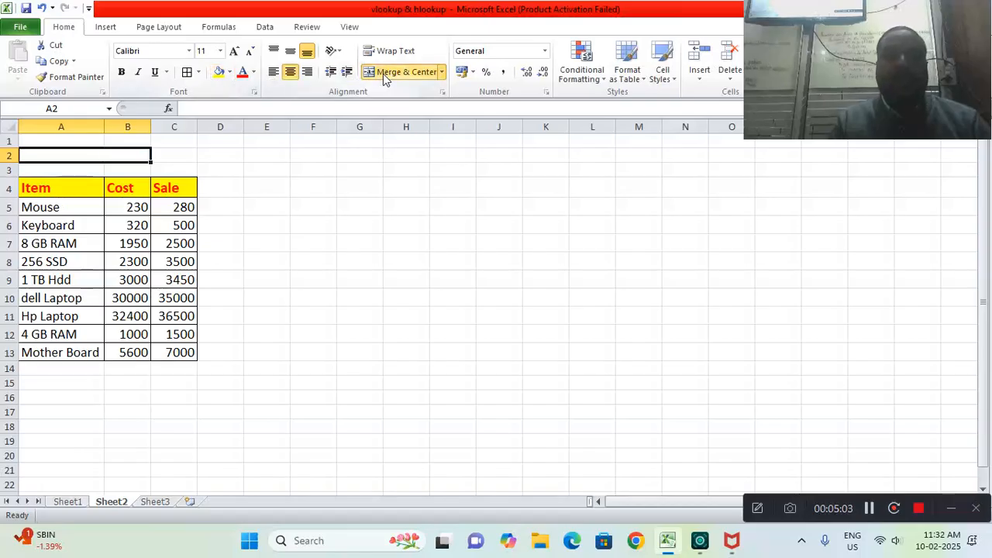
text(Vl)
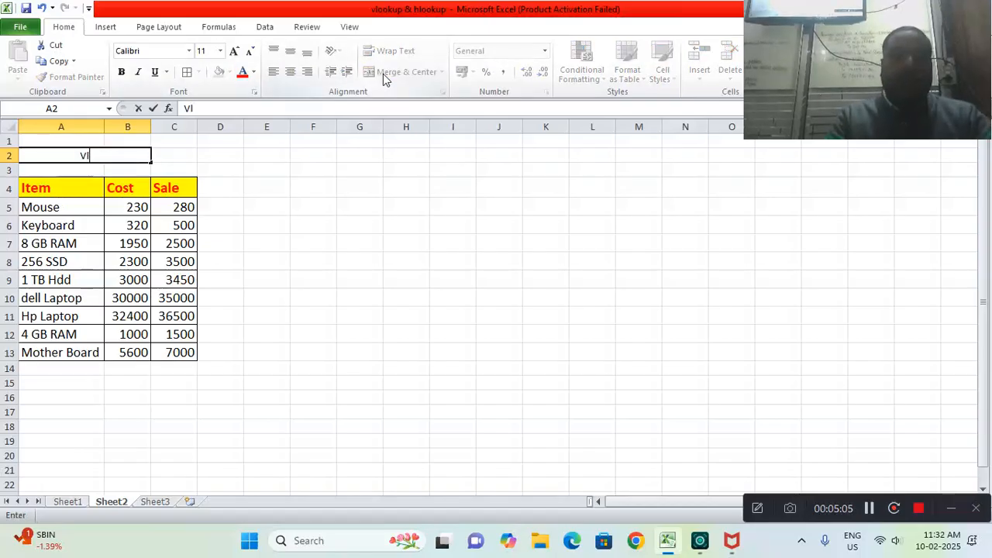
text(oo)
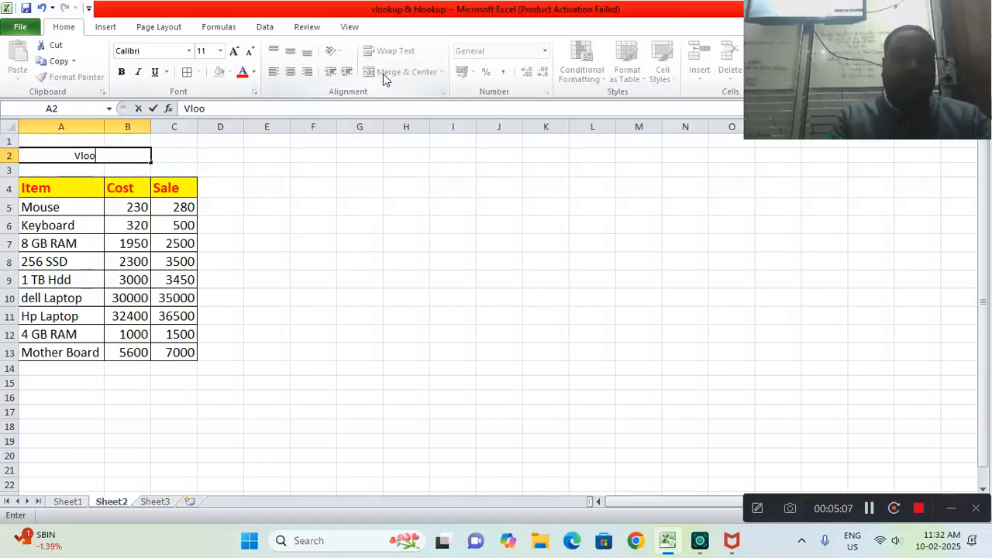
text(kup)
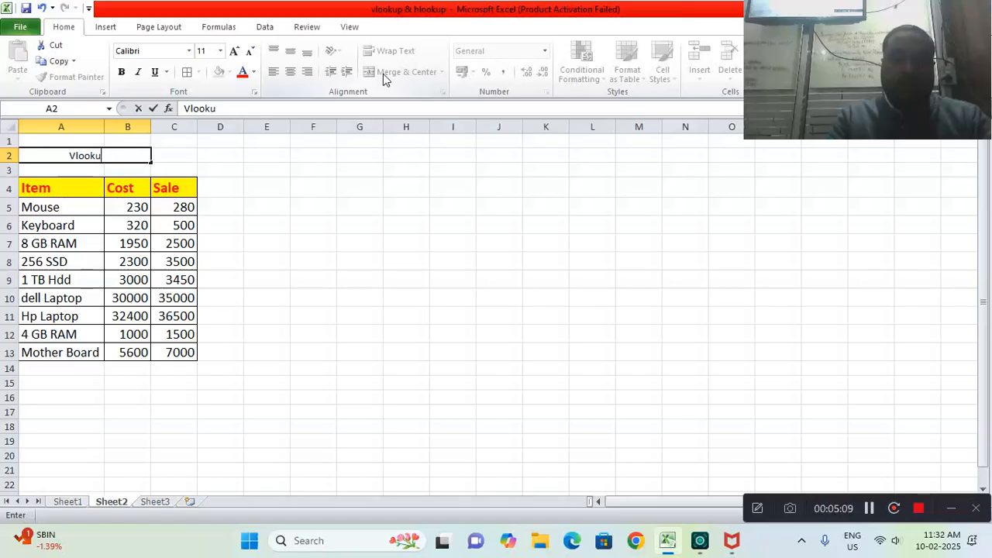
key(Return)
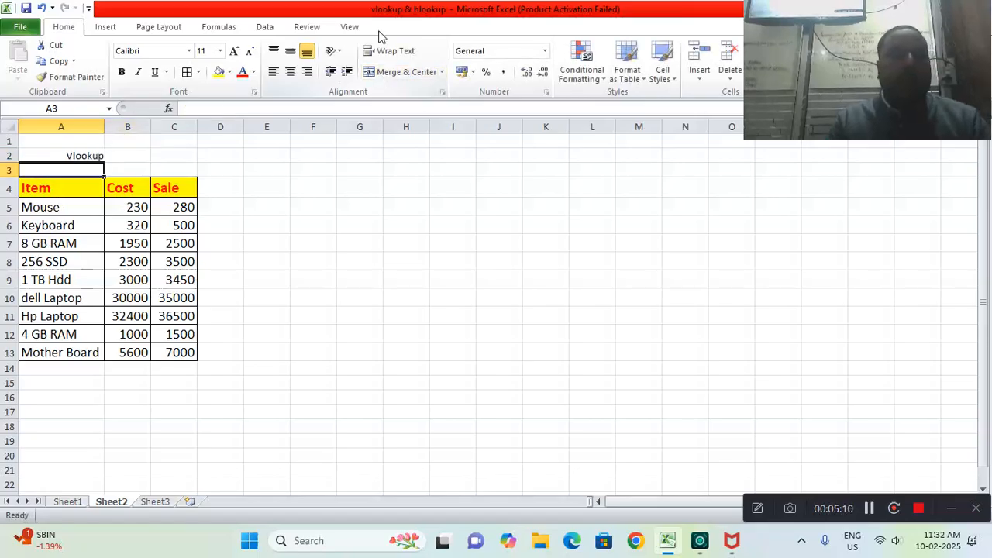
Unmerge the Vlookup title and merge and center it across A2:C2.
click(76, 156)
drag(122, 156, 164, 155)
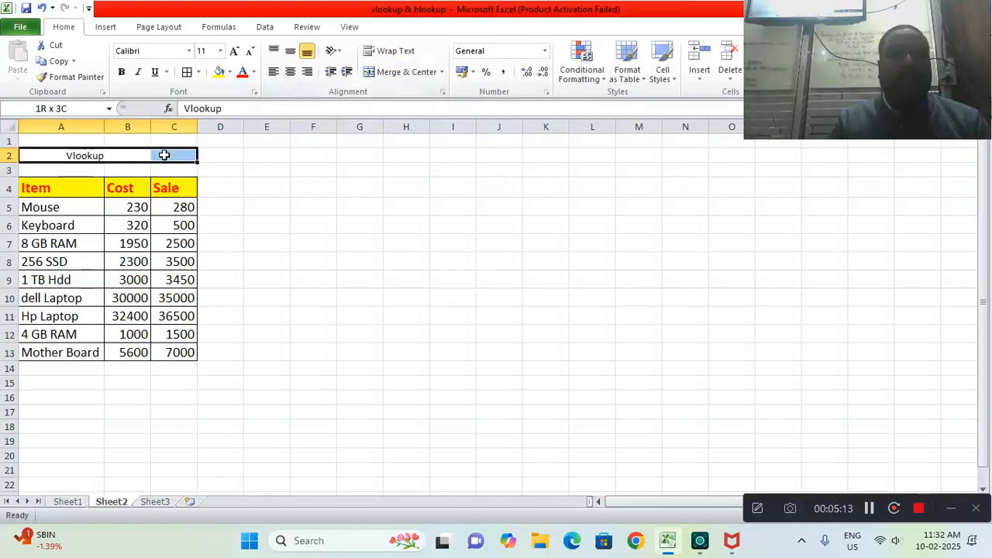
click(403, 72)
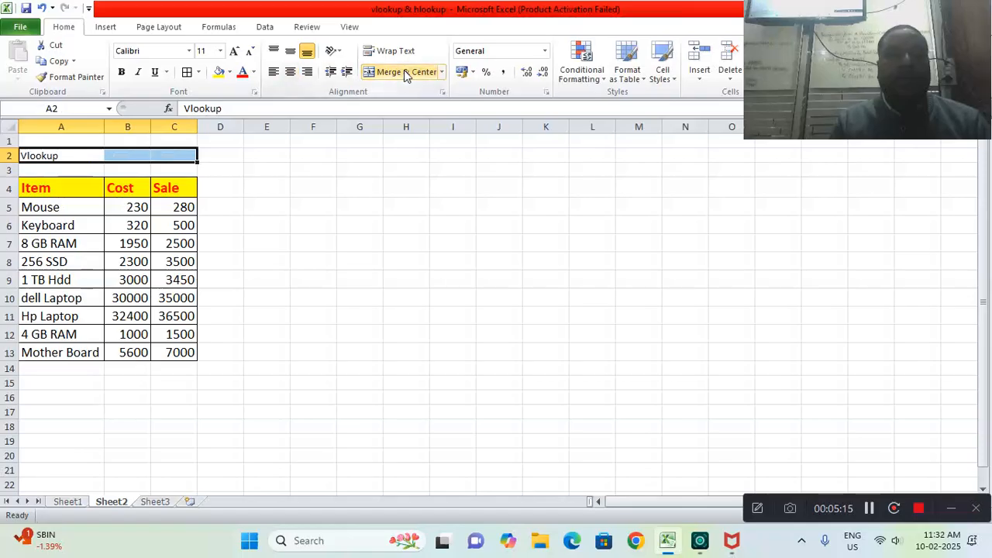
click(403, 70)
Format the Vlookup title with font size 20, red font color and bold.
click(233, 52)
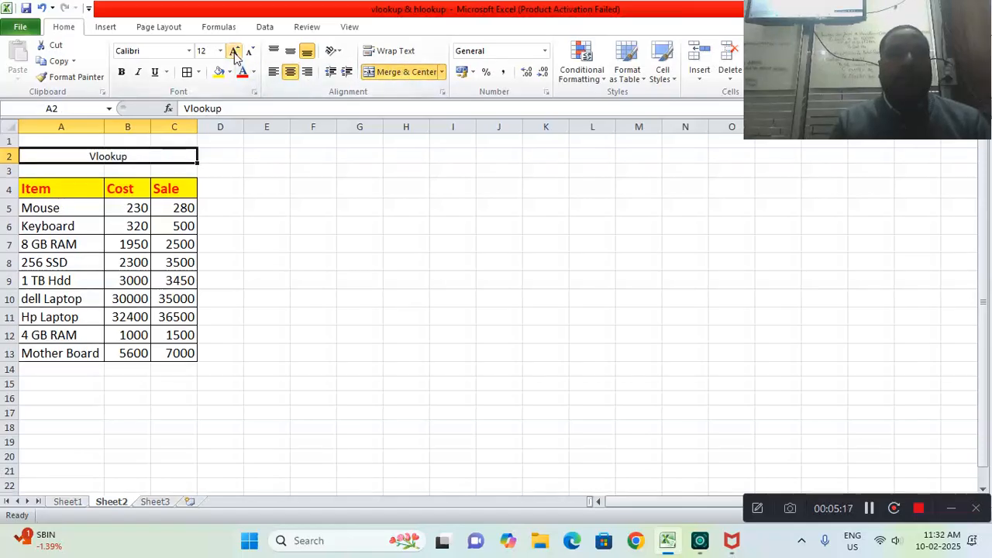
click(233, 52)
click(233, 52)
click(233, 52)
click(233, 52)
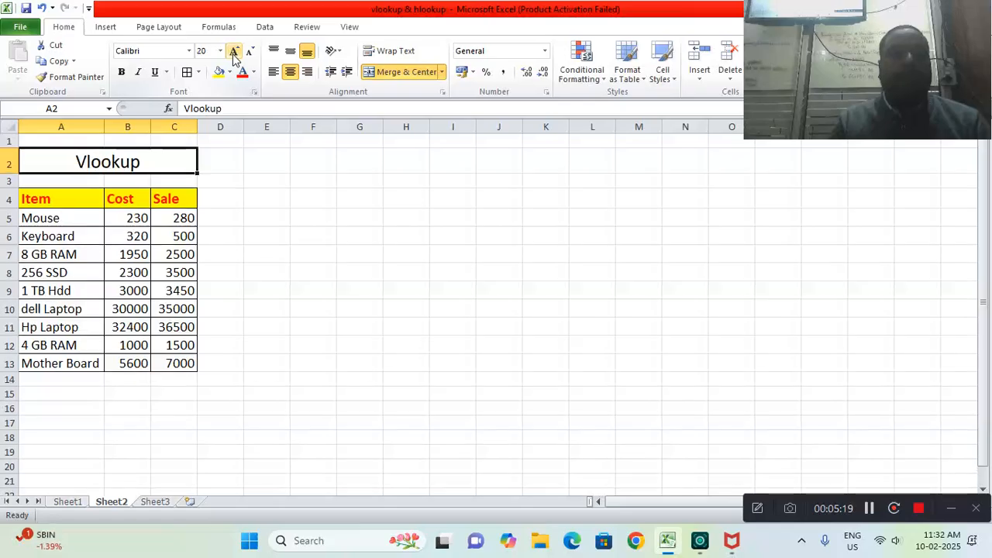
click(242, 73)
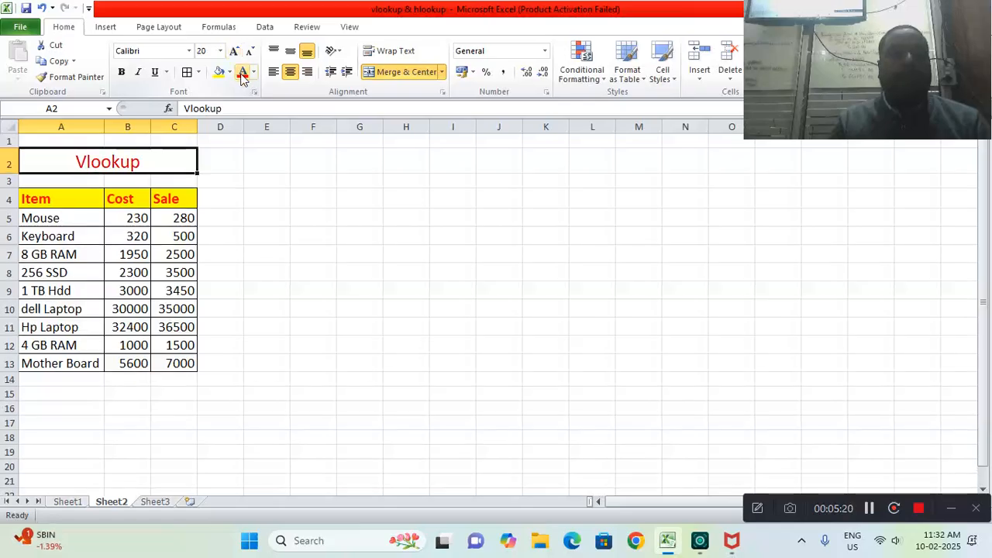
click(121, 73)
click(288, 221)
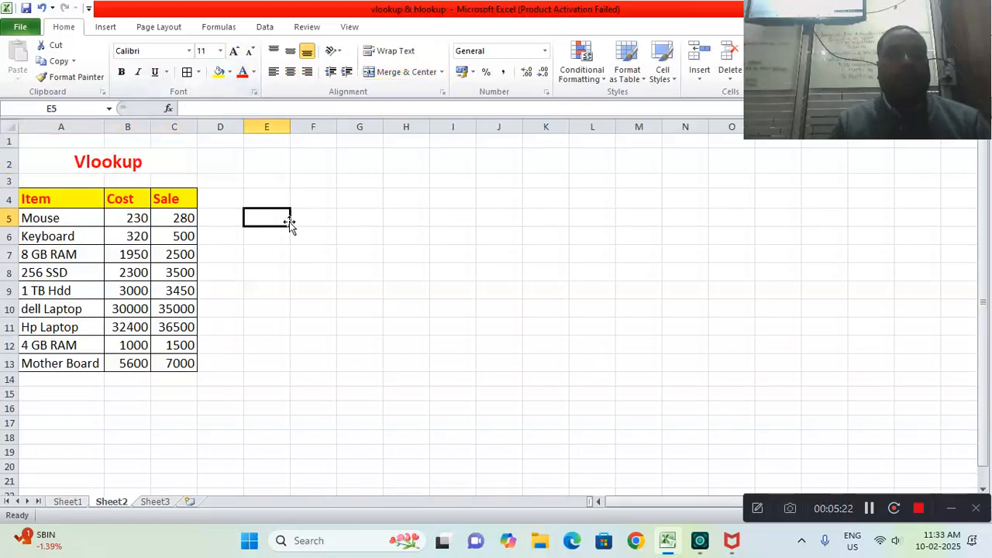
click(66, 168)
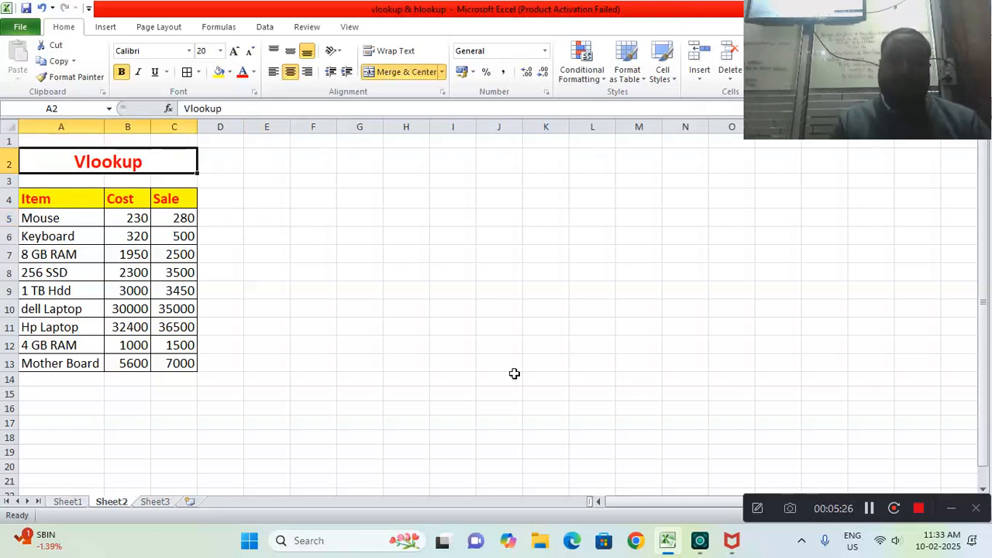
click(77, 393)
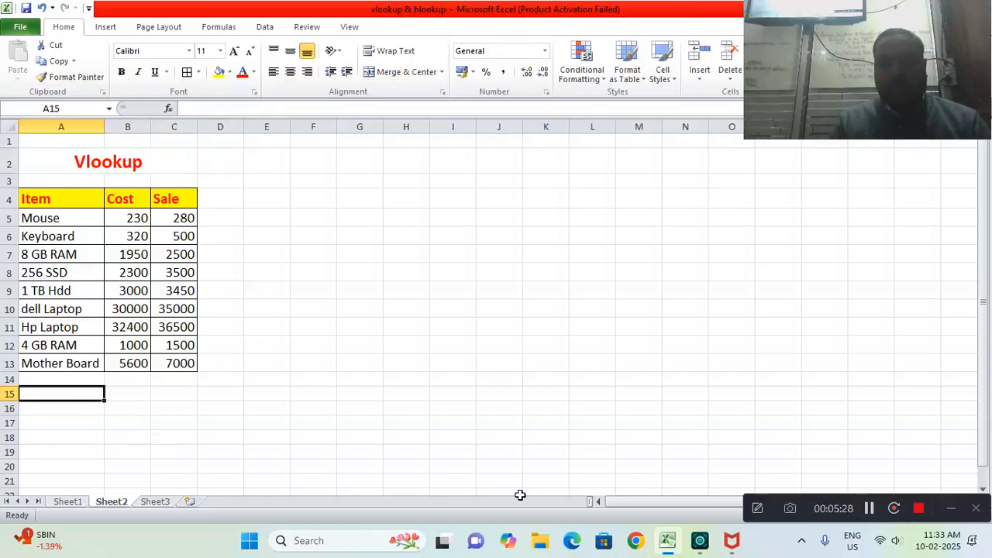
Minimize the McAfee Security Scan Plus window and return to the Excel workbook.
click(671, 542)
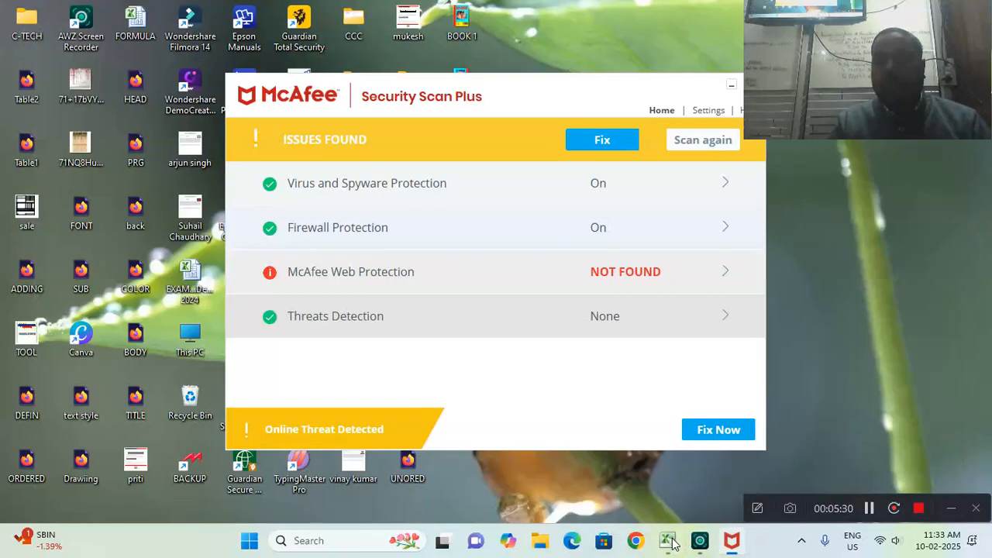
click(731, 85)
click(668, 541)
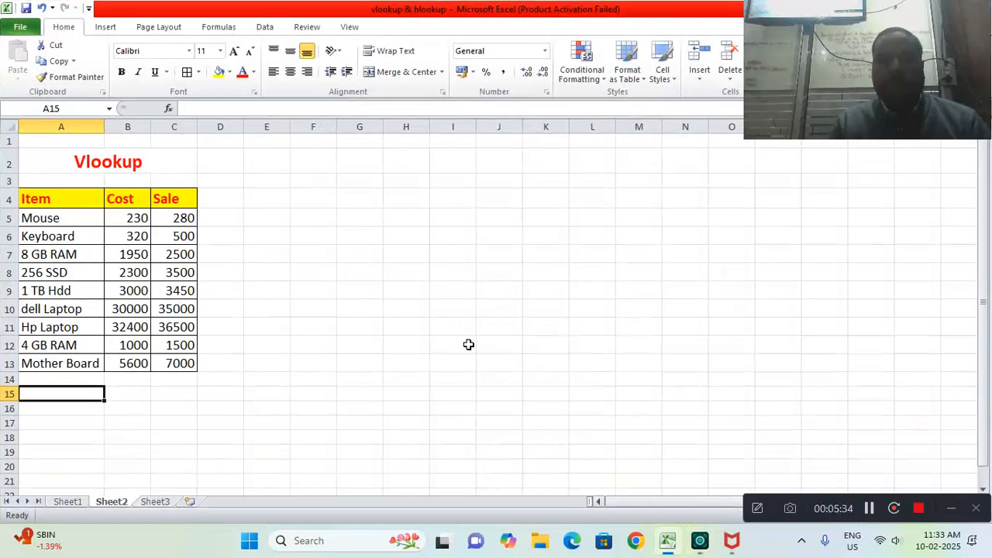
key(Up)
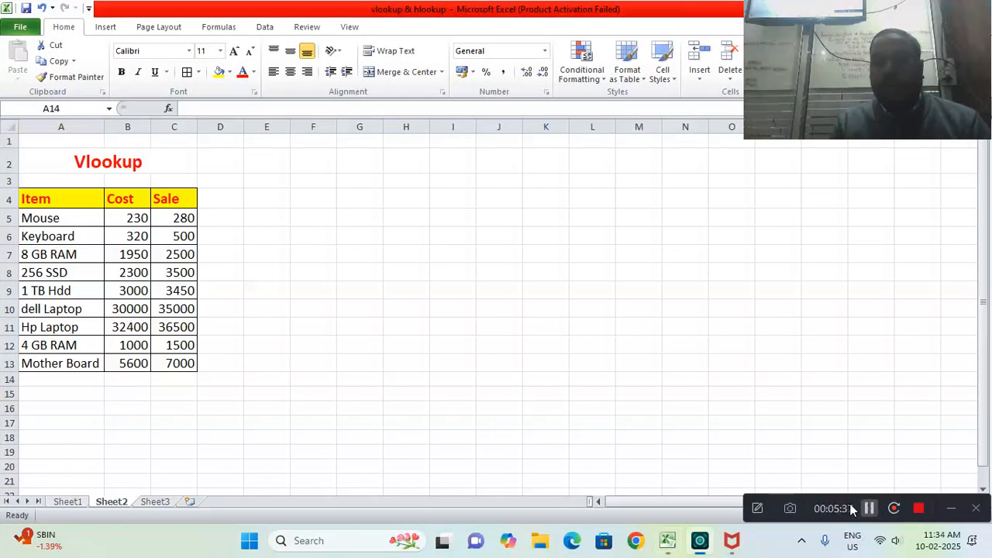
Check the lookup example on Sheet1, and copy the Sheet2 header row A4:C4 to A16:C16 below the table.
click(75, 504)
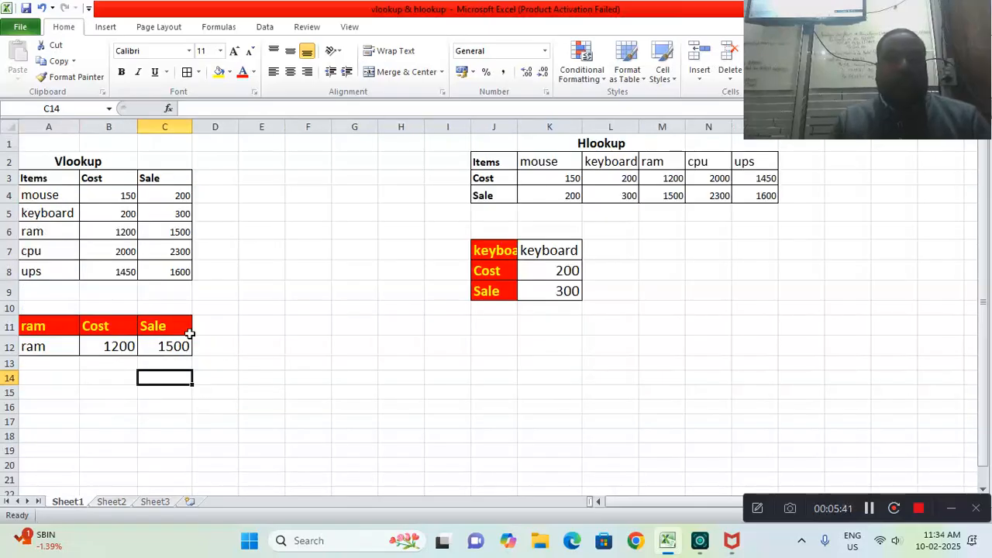
mouse_move(666, 545)
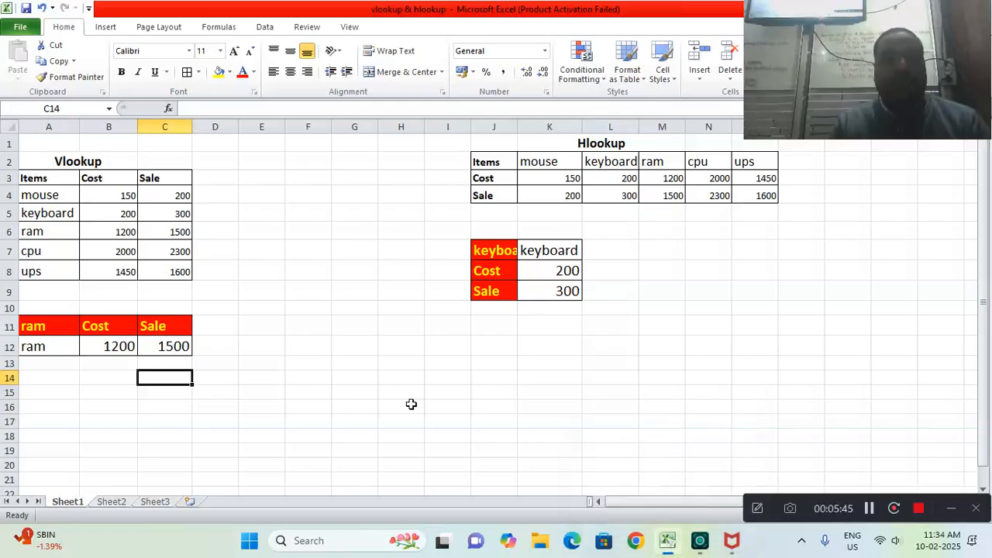
click(111, 502)
drag(27, 199, 153, 199)
key(ctrl+c)
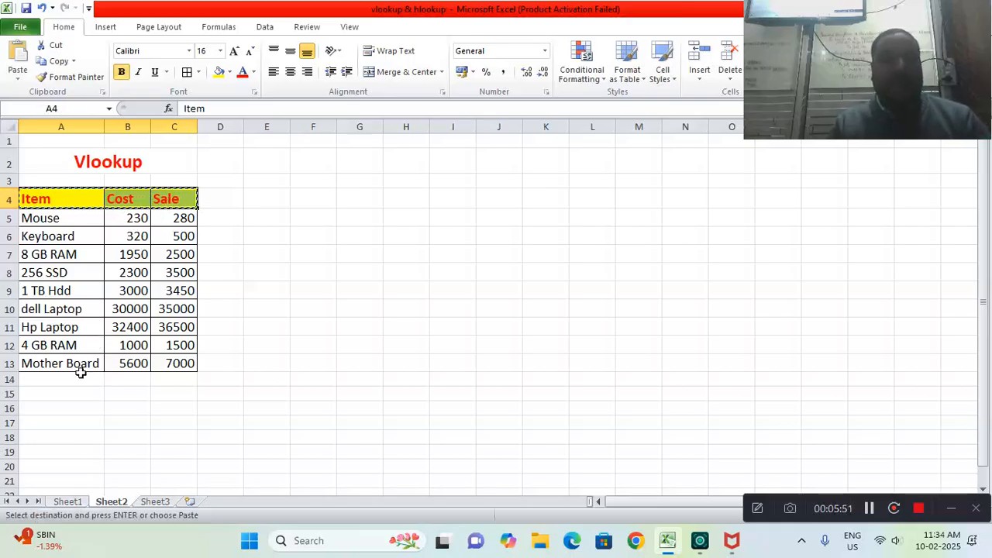
click(75, 409)
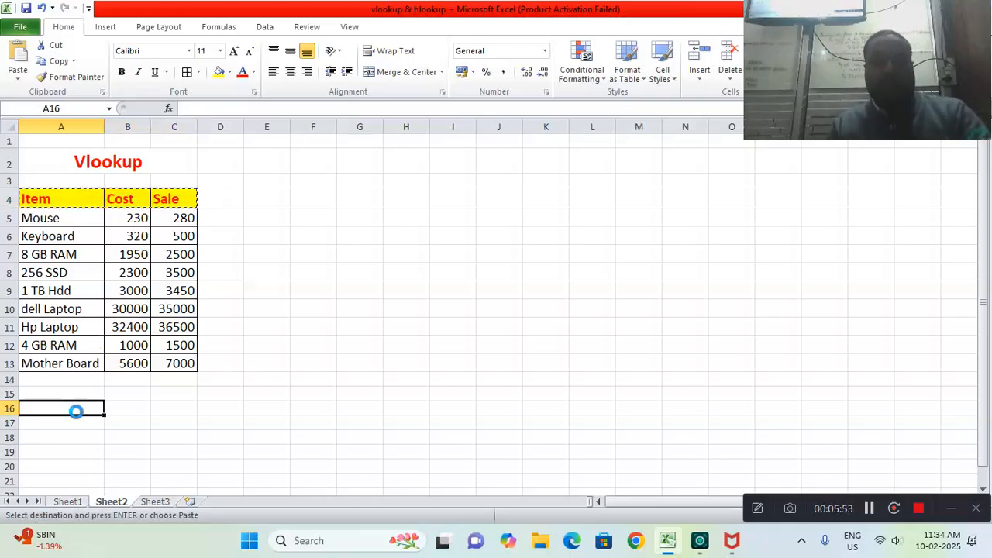
key(ctrl+v)
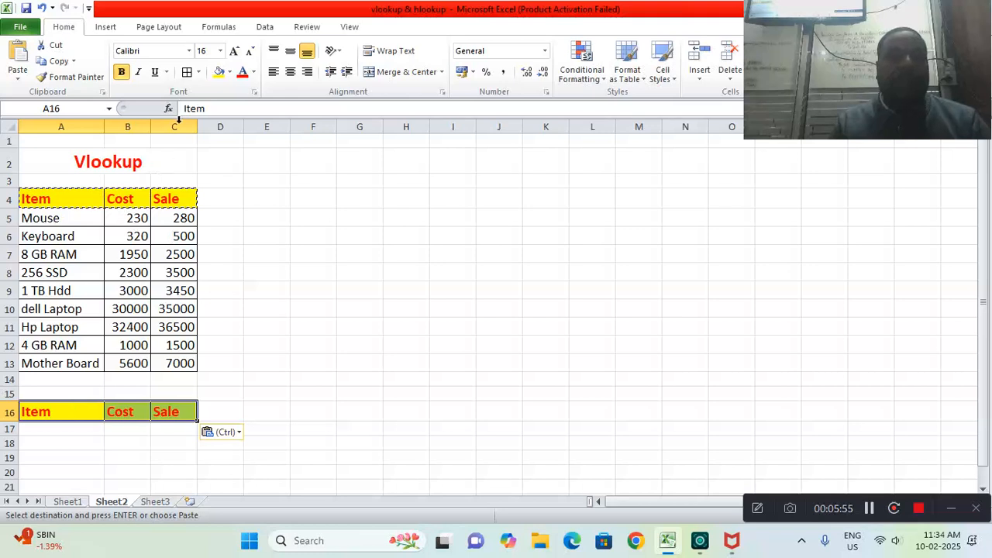
key(Escape)
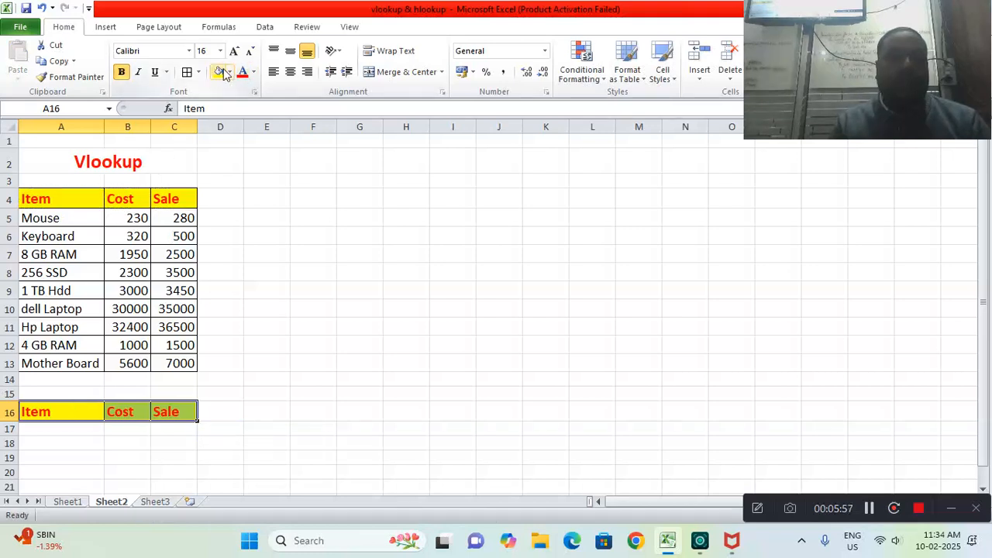
Format the copied header row A16:C16 with red fill, yellow font color and font size 18.
click(228, 72)
click(230, 177)
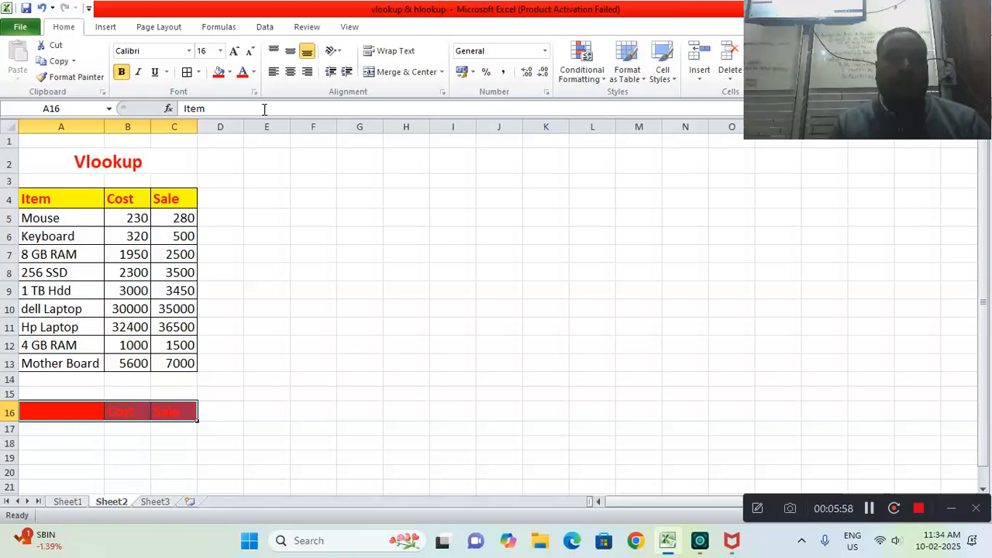
click(254, 72)
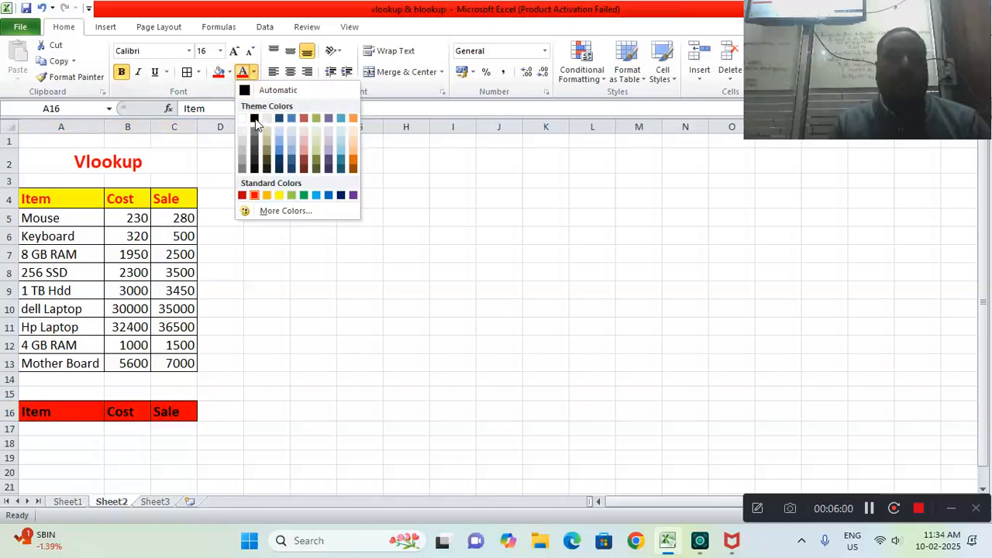
click(254, 118)
click(254, 72)
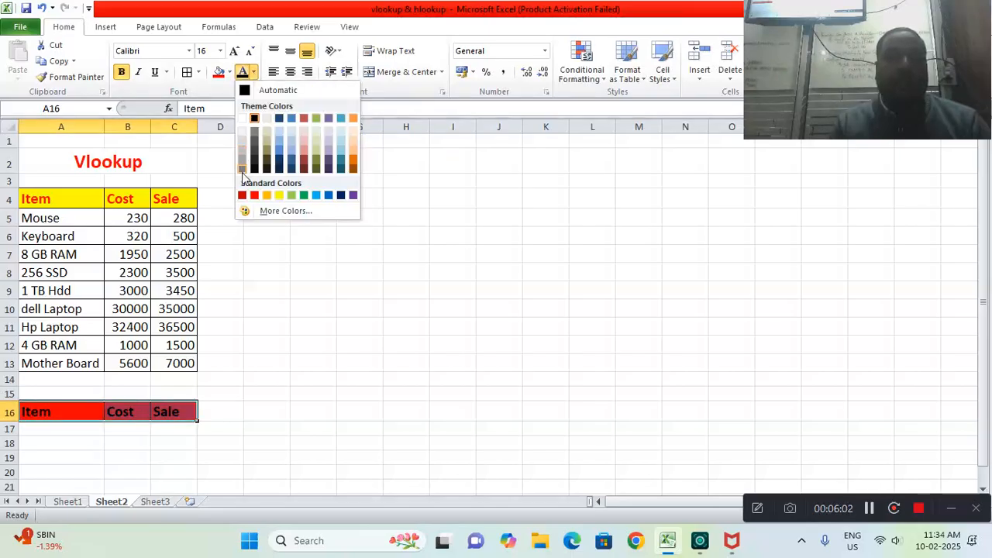
click(279, 195)
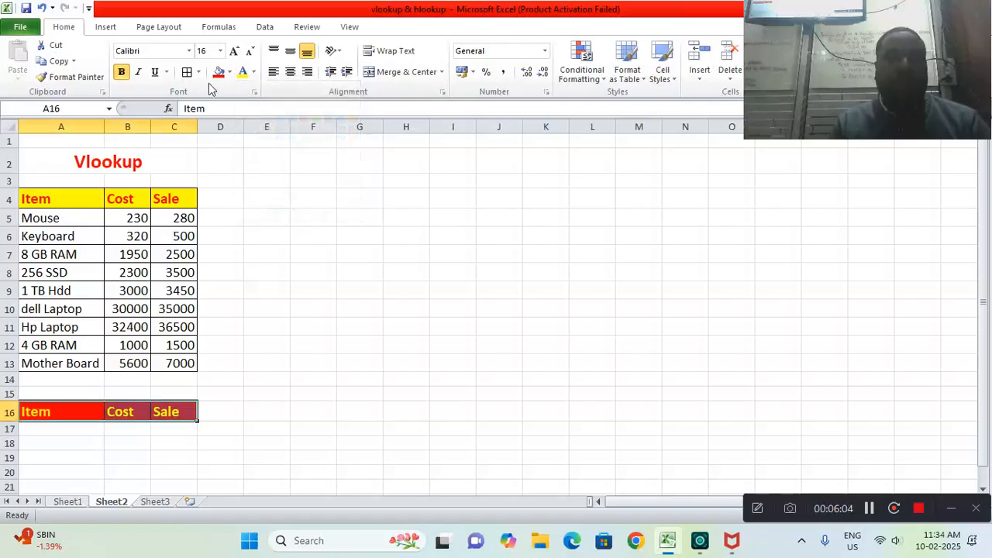
click(233, 51)
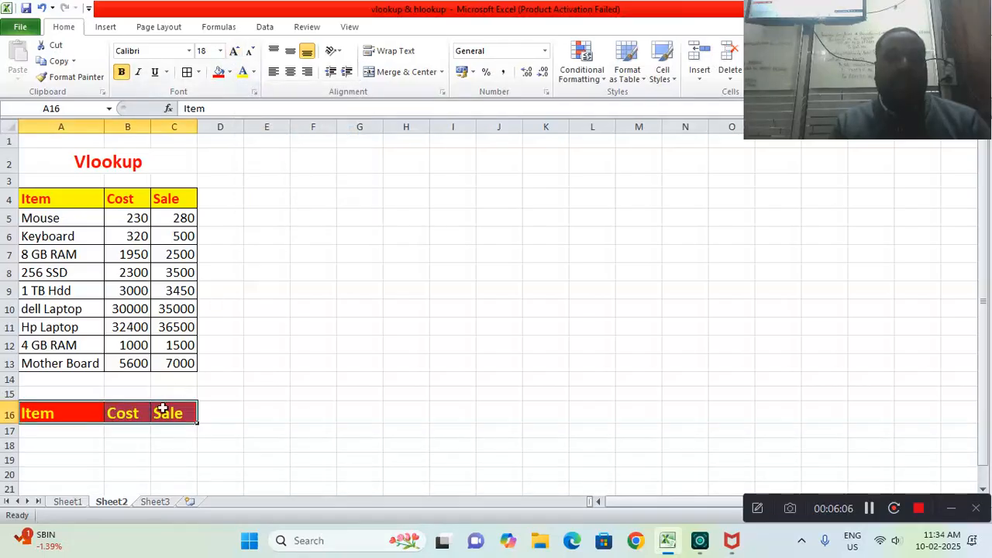
Set the font size of A16:C17 to 18 and apply borders to all its cells.
click(81, 434)
drag(57, 411, 170, 428)
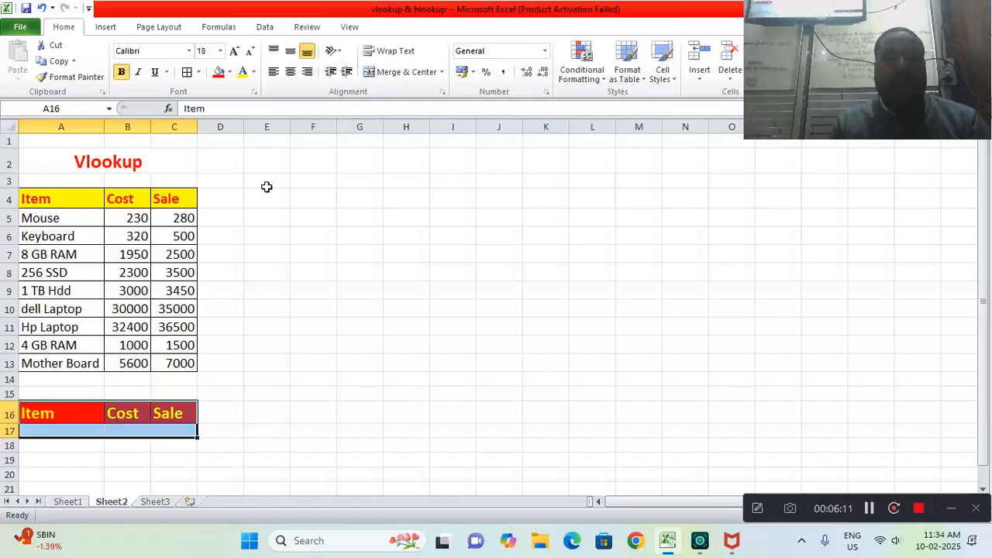
click(234, 52)
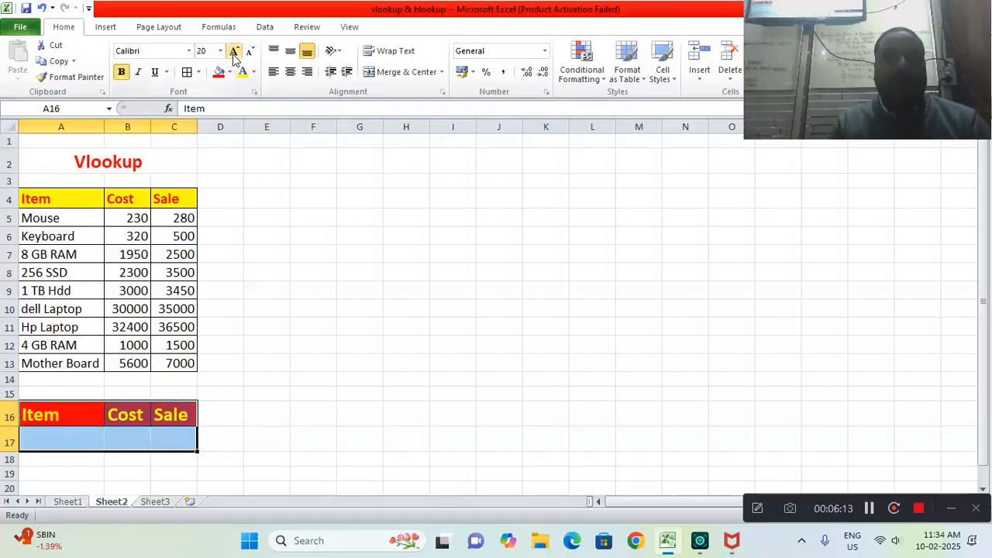
click(249, 52)
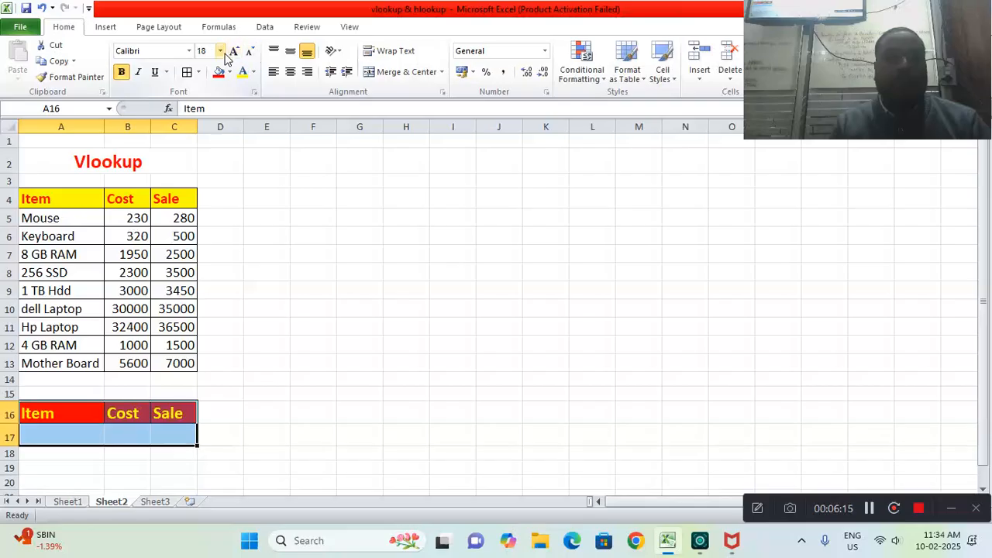
click(186, 72)
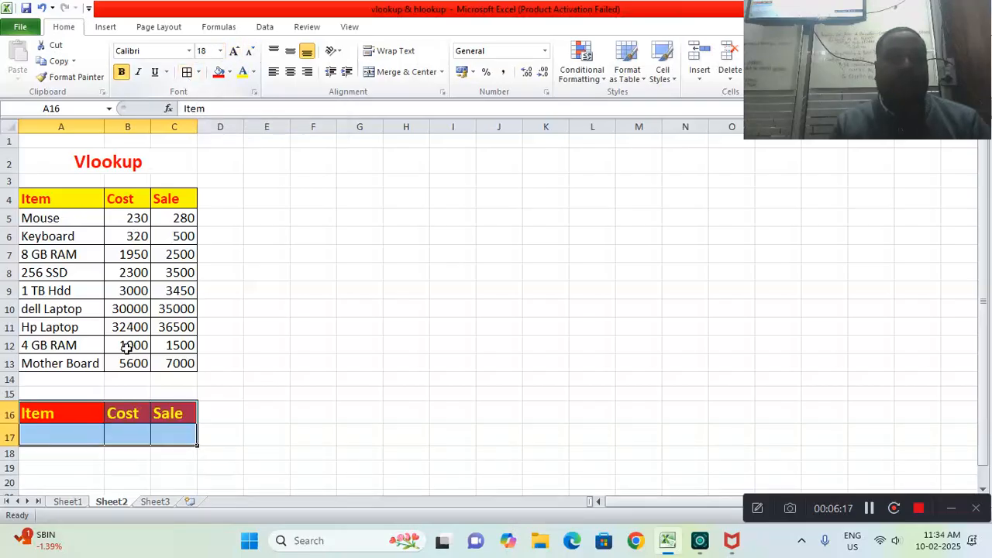
click(66, 438)
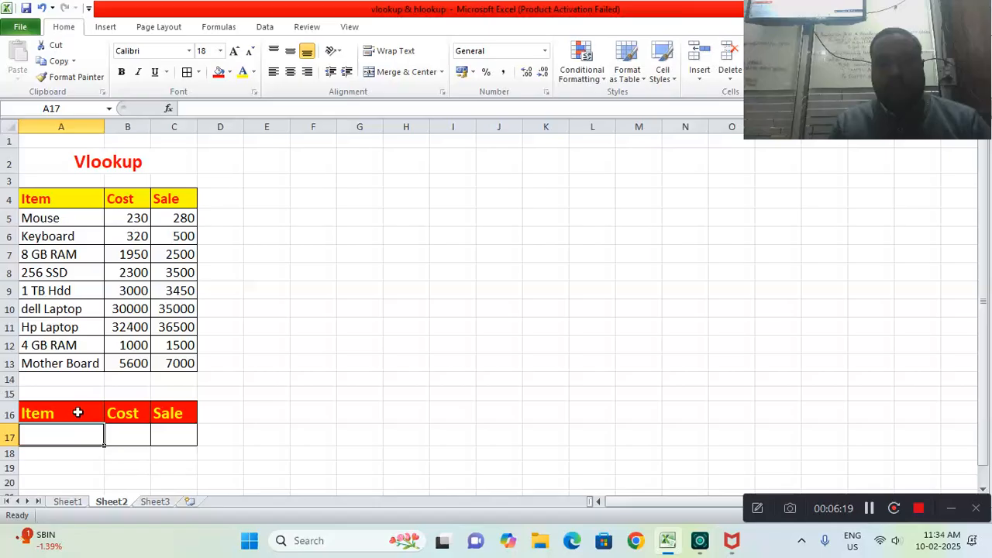
Add list data validation to cell A16 with the source =$A$4:$A$13.
click(77, 413)
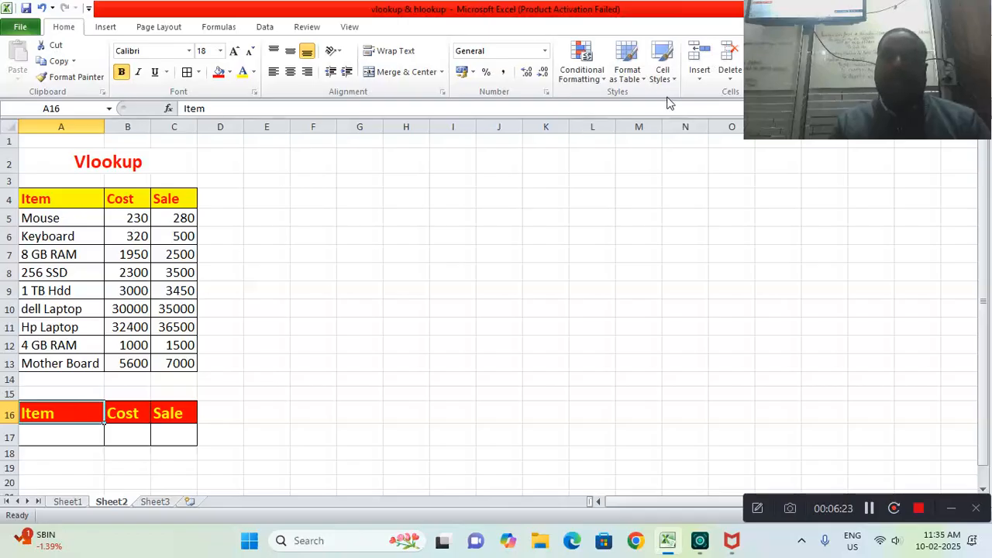
click(268, 28)
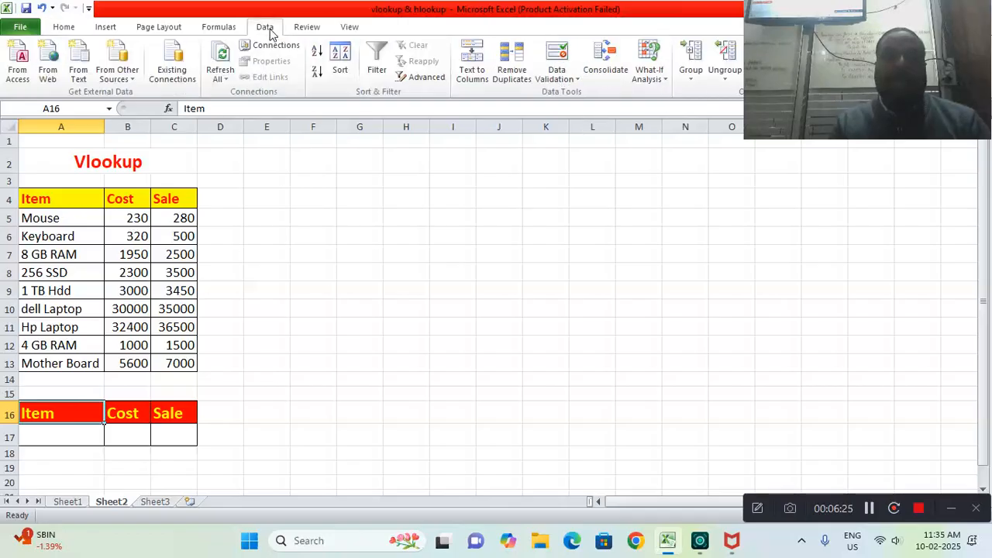
click(564, 80)
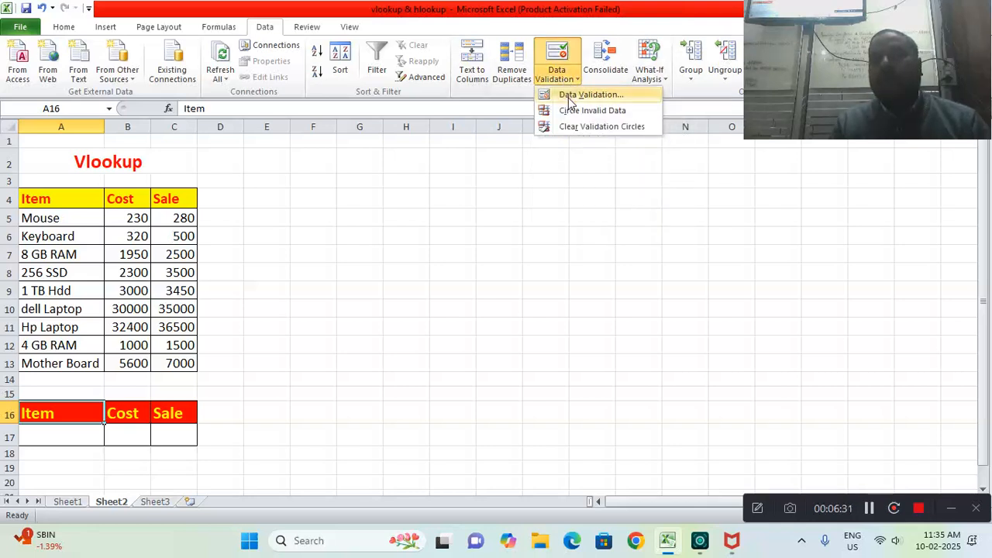
click(570, 96)
click(588, 217)
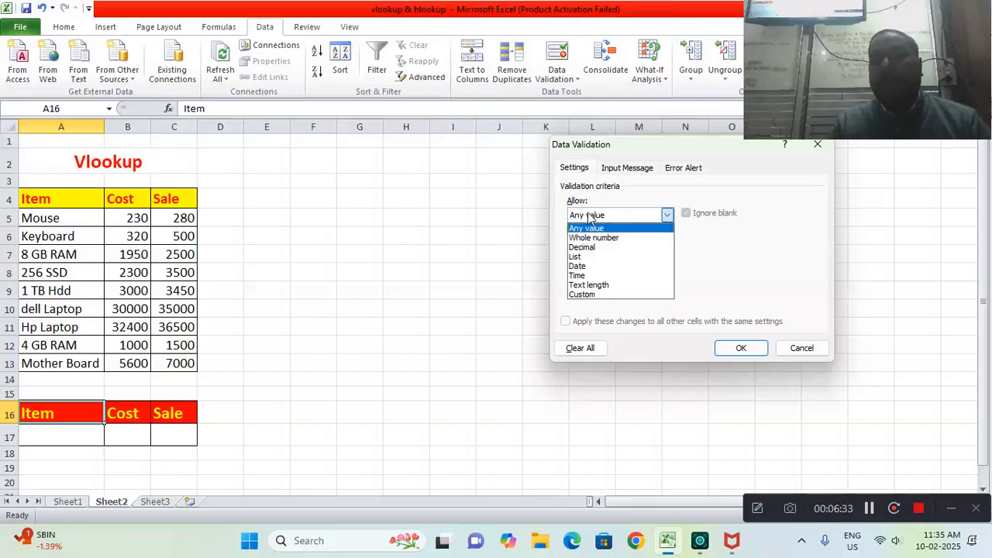
click(585, 257)
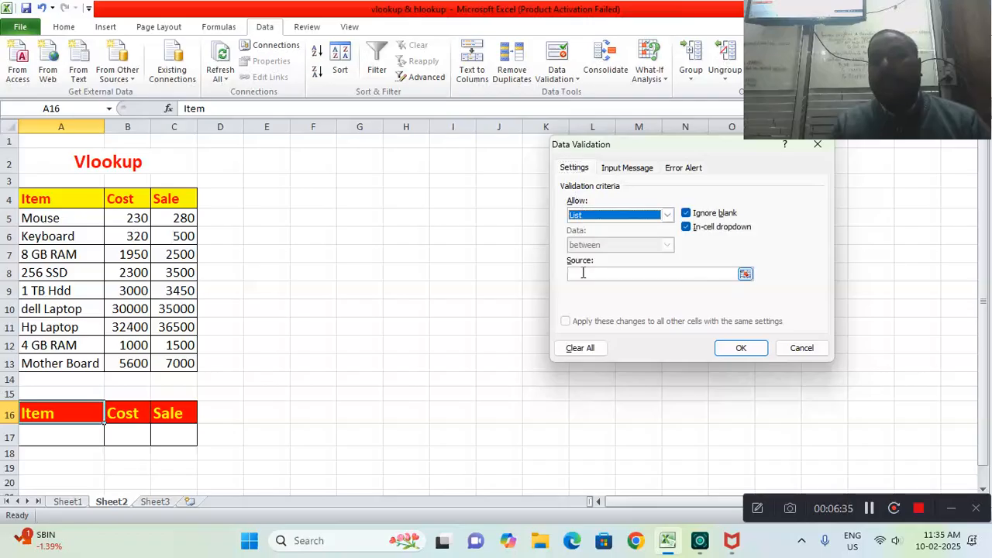
click(583, 272)
drag(48, 198, 62, 358)
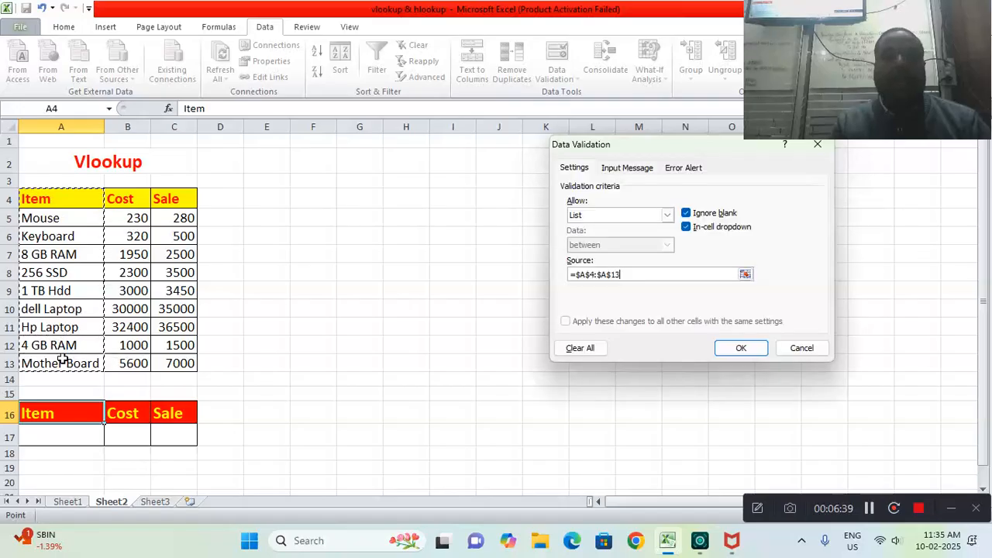
click(752, 347)
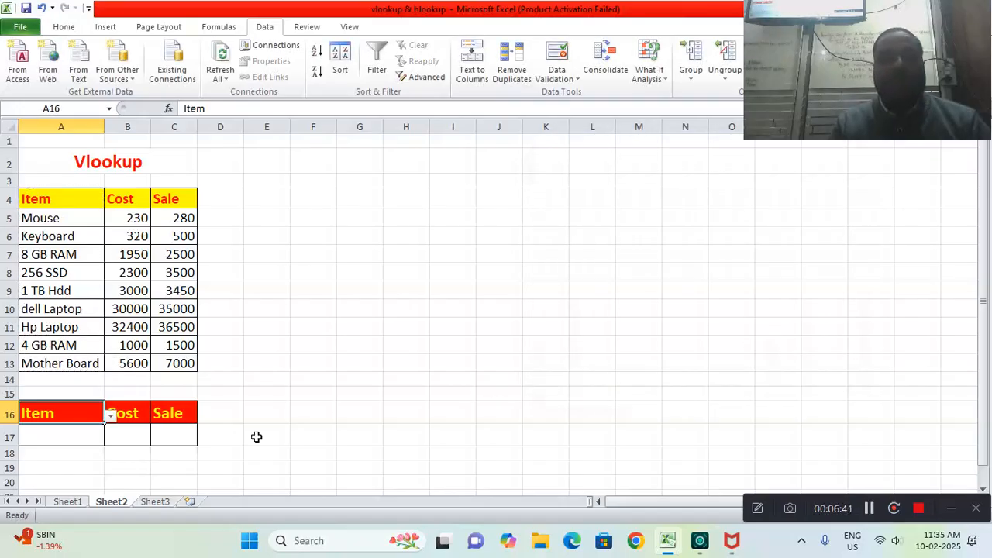
Test the A16 dropdown list by choosing Mouse and 256 SSD, and set it back to Item.
click(95, 430)
click(108, 413)
click(93, 416)
click(111, 415)
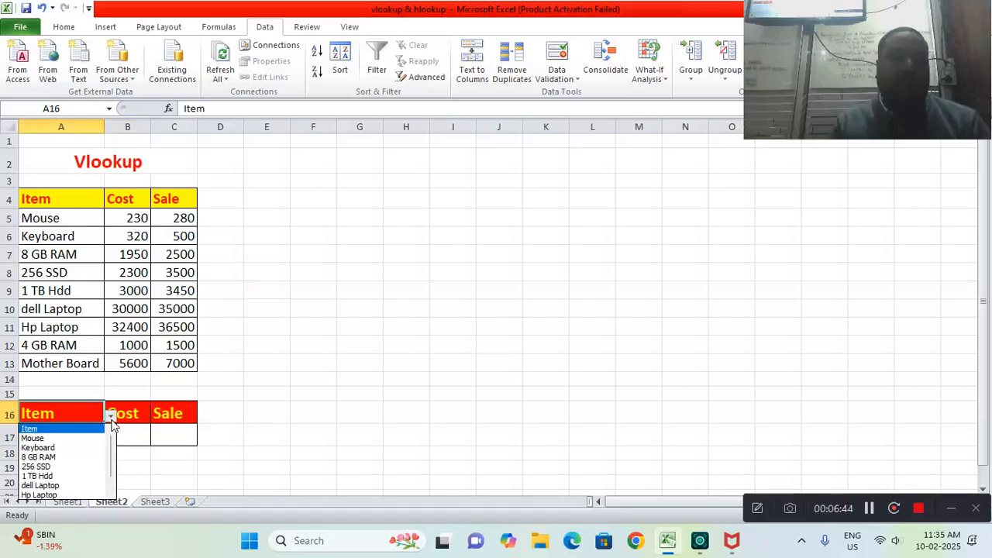
click(79, 438)
click(110, 415)
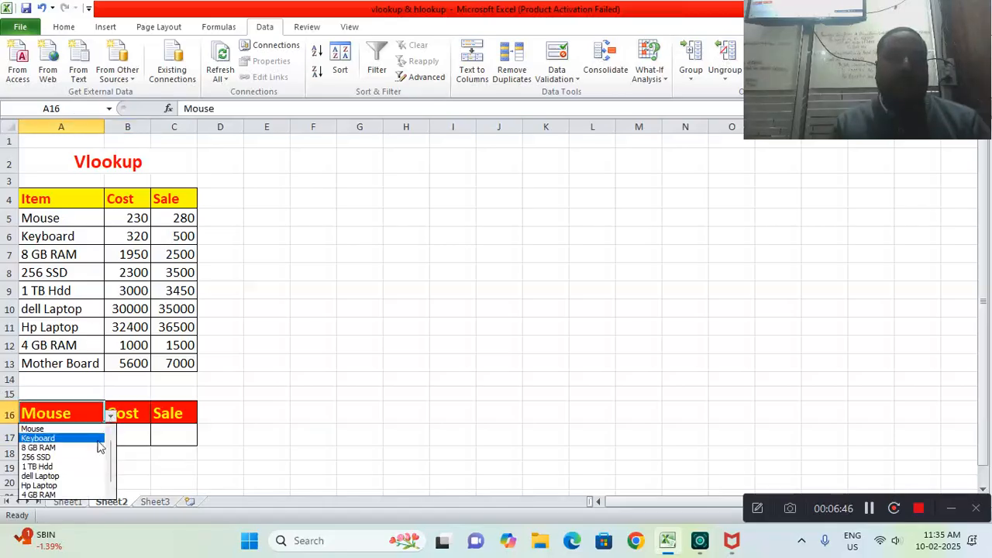
click(88, 452)
click(112, 422)
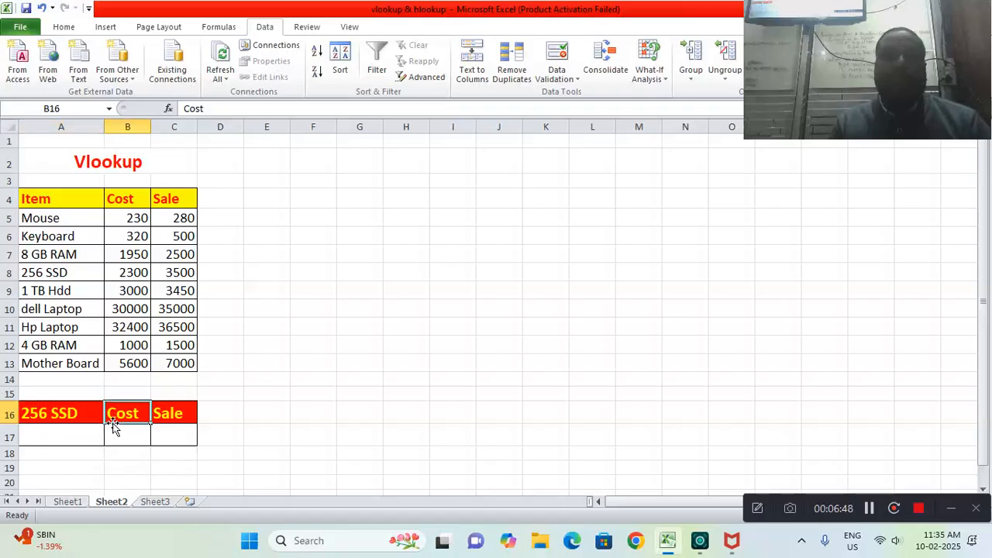
click(93, 416)
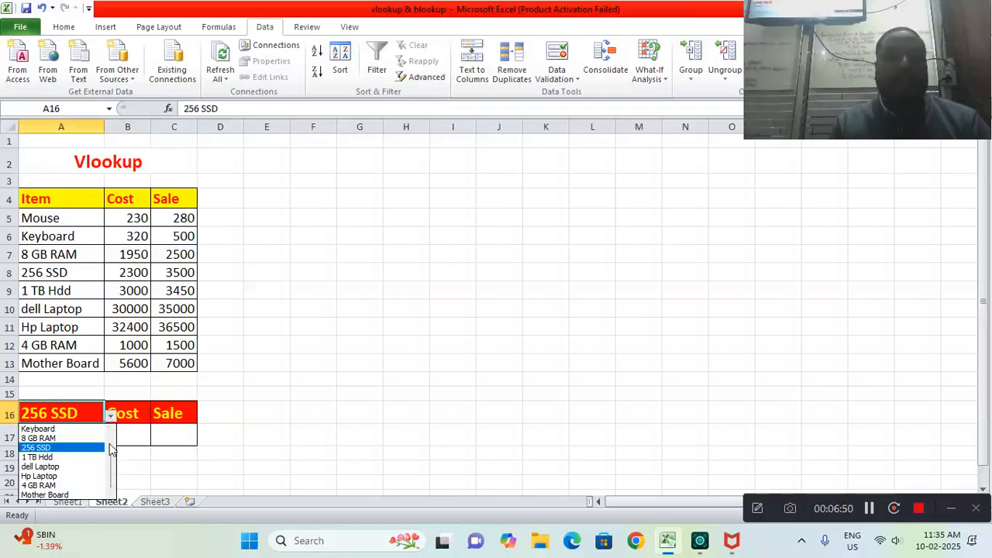
scroll(111, 449, up, 2)
click(77, 430)
click(77, 435)
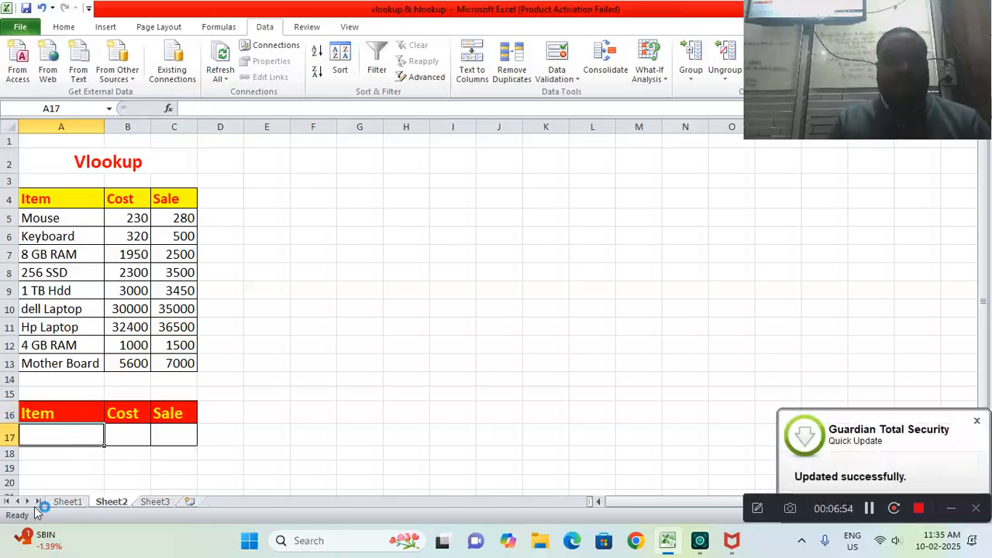
Examine the VLOOKUP formula in cell A12 of Sheet1, including its lookup cell and table range.
click(62, 502)
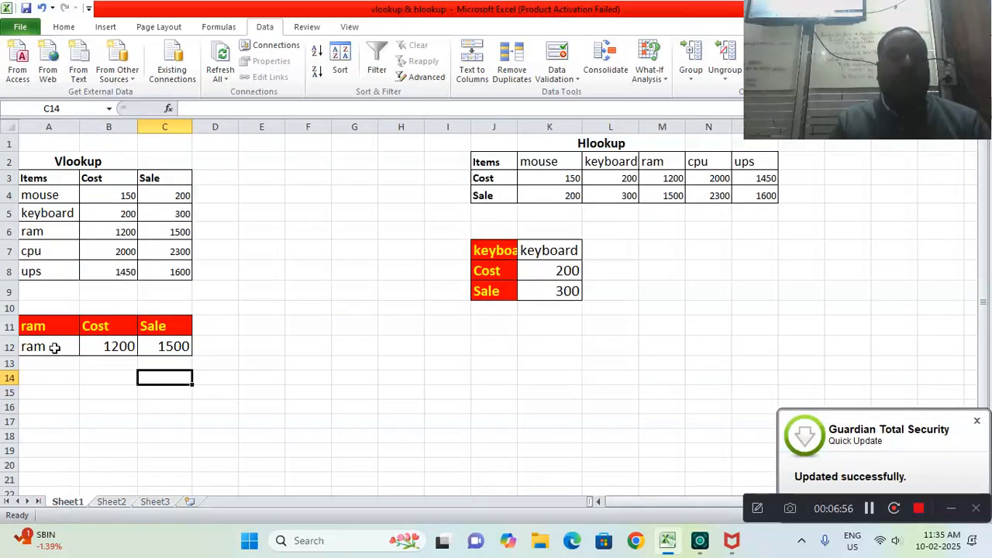
click(54, 348)
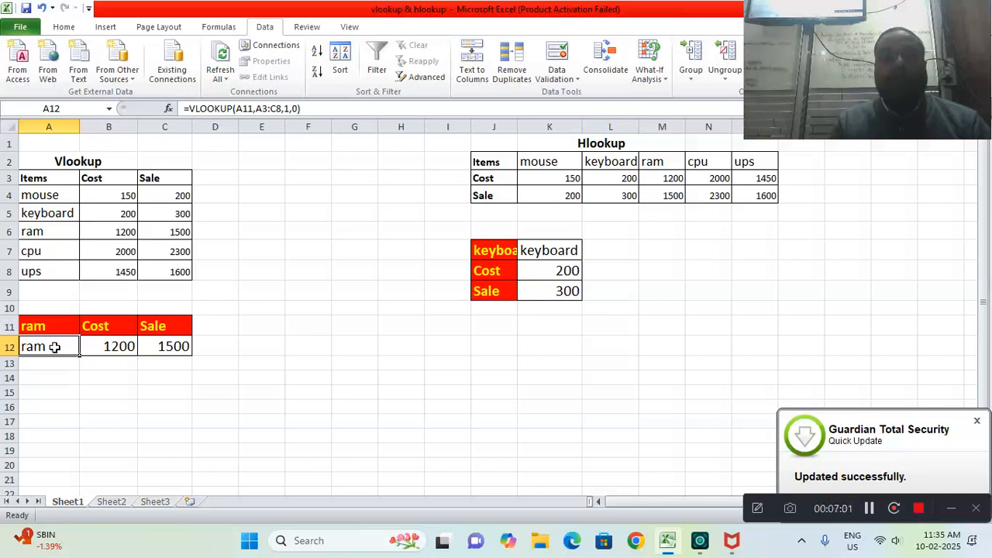
double_click(54, 347)
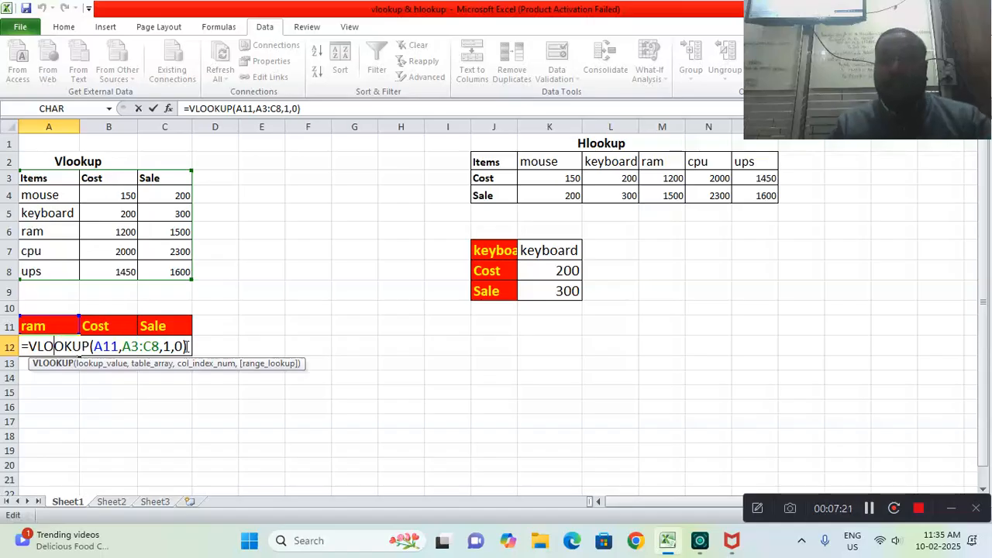
key(ctrl+Return)
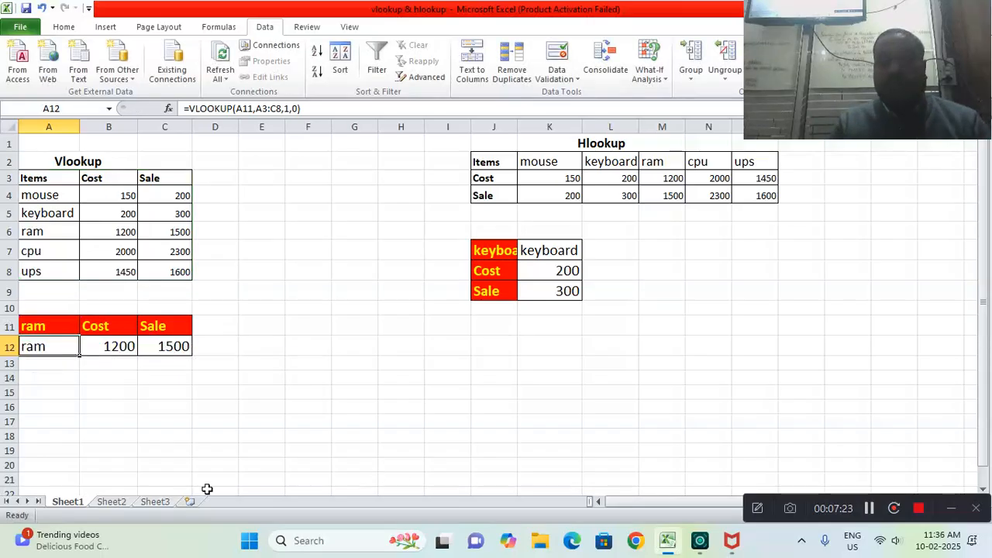
Enter the formula =VLOOKUP(A16,A4:C13,1,0) in cell A17 of Sheet2 to return the selected item's name.
click(111, 502)
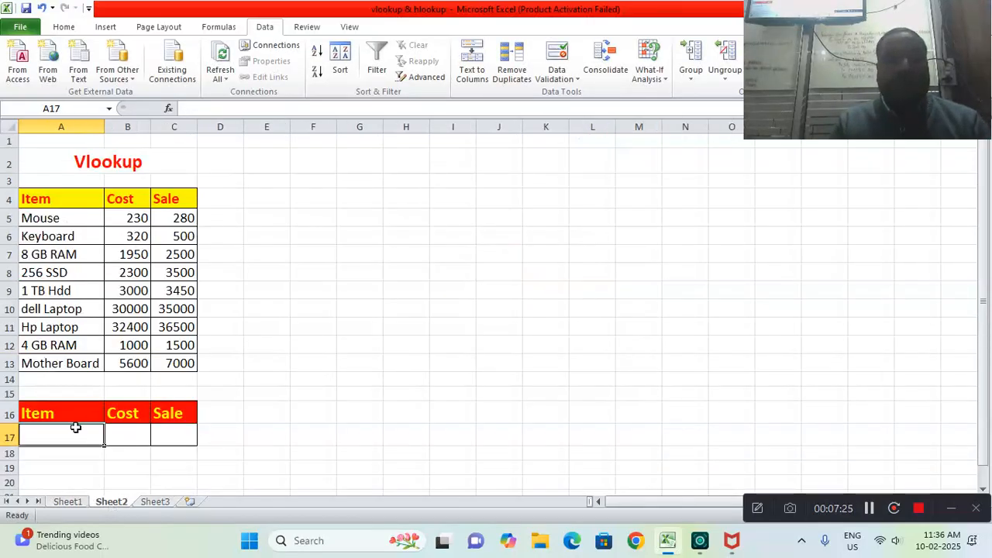
text(=)
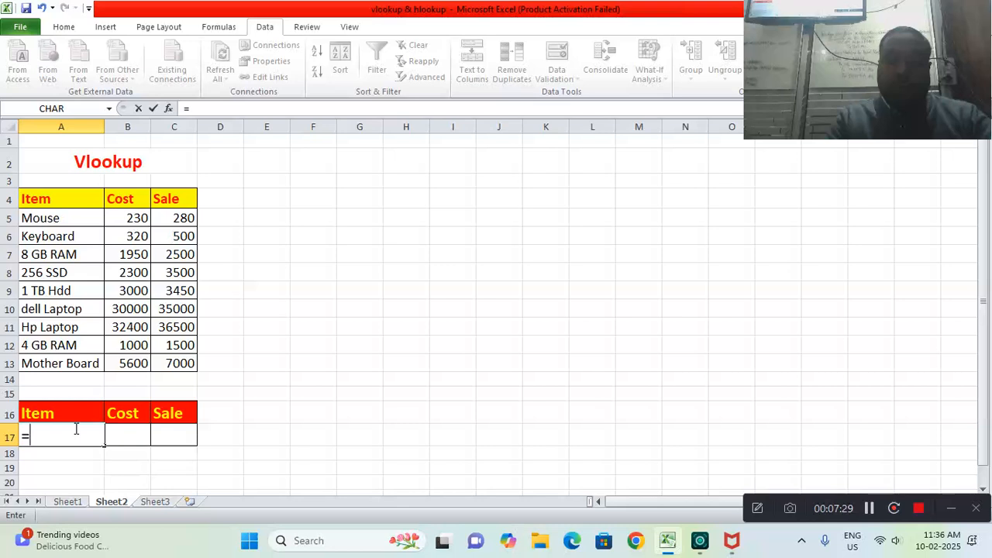
text(vloo)
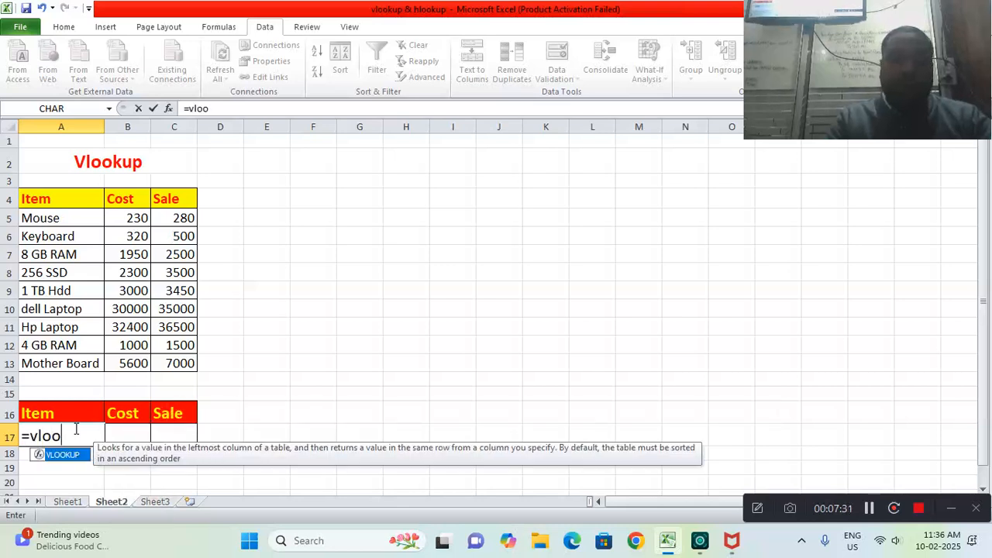
double_click(64, 454)
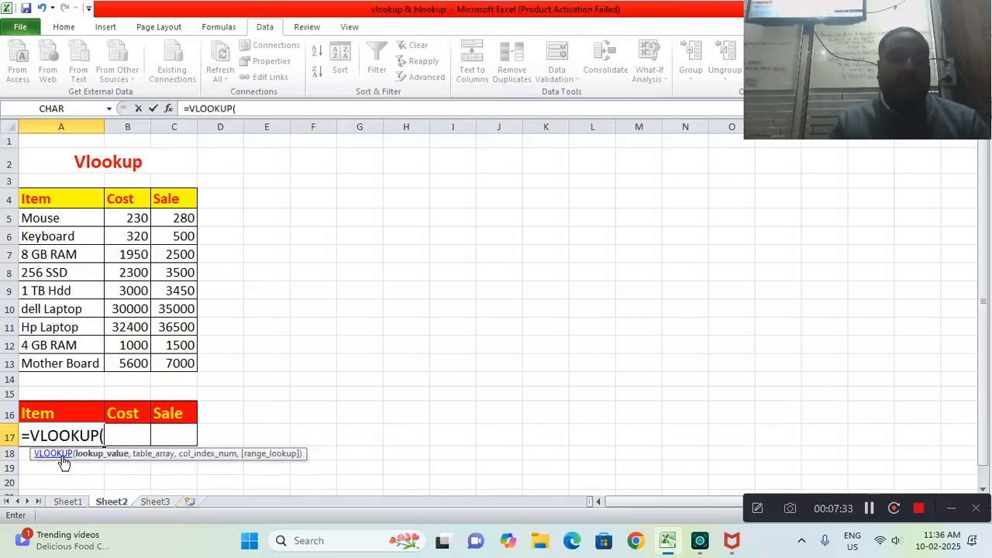
click(61, 415)
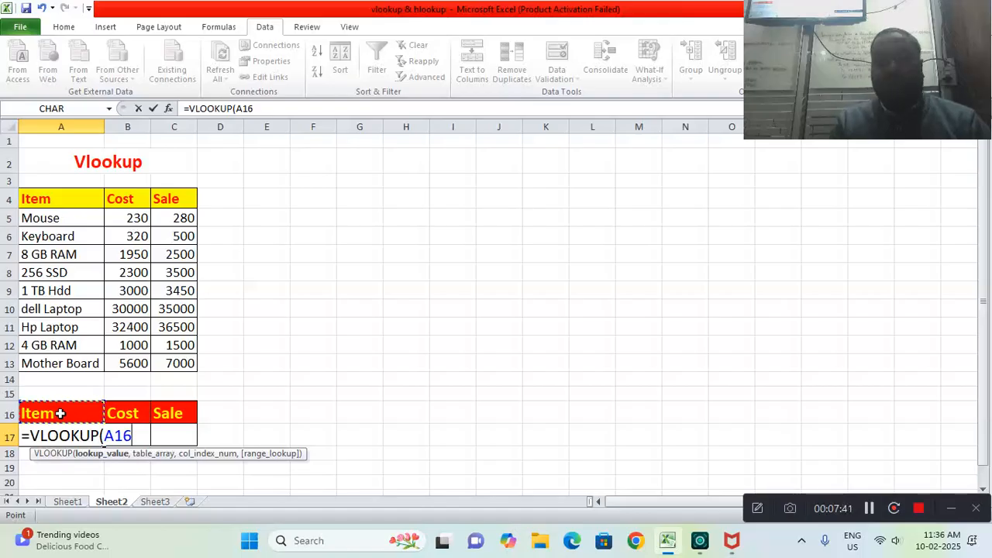
text(,)
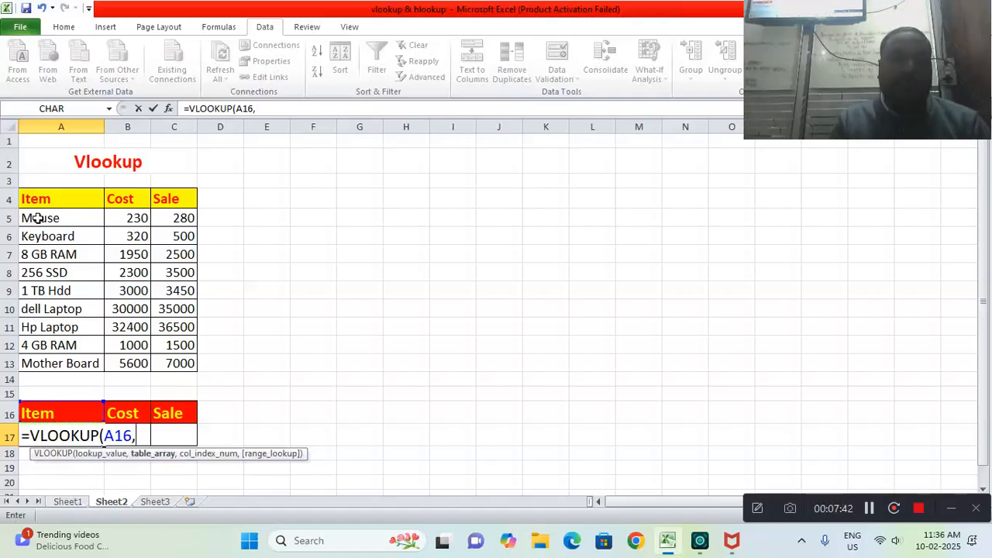
drag(35, 200, 176, 363)
text(,)
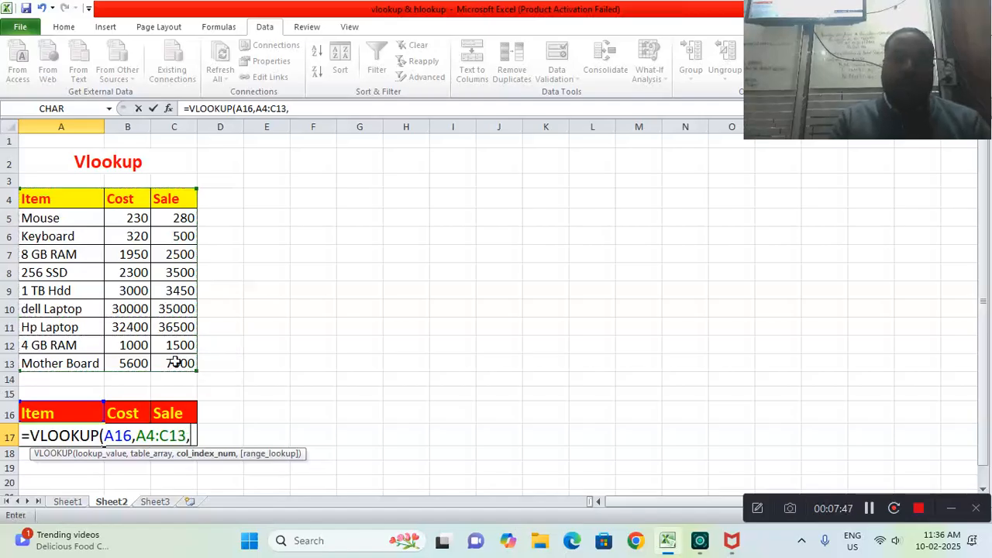
text(1)
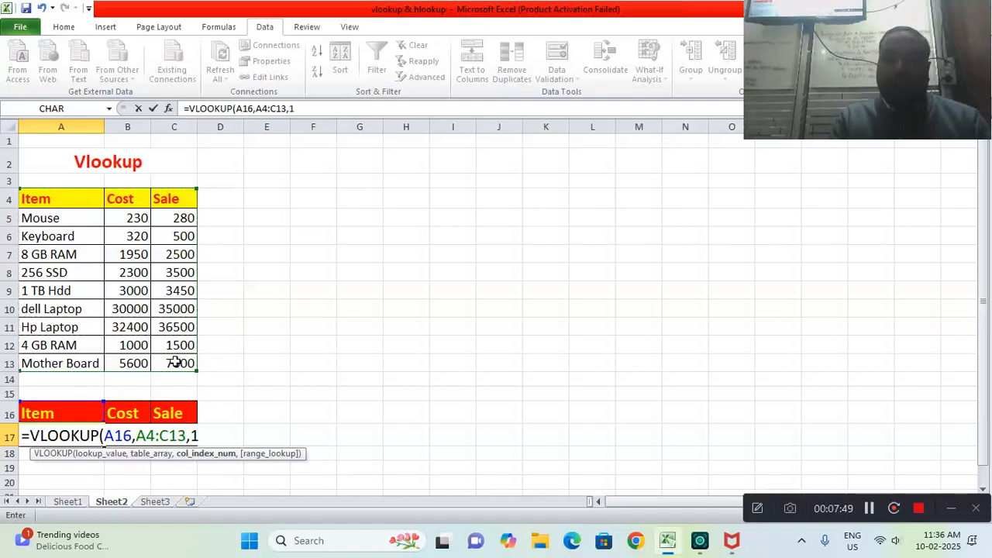
text(,0)
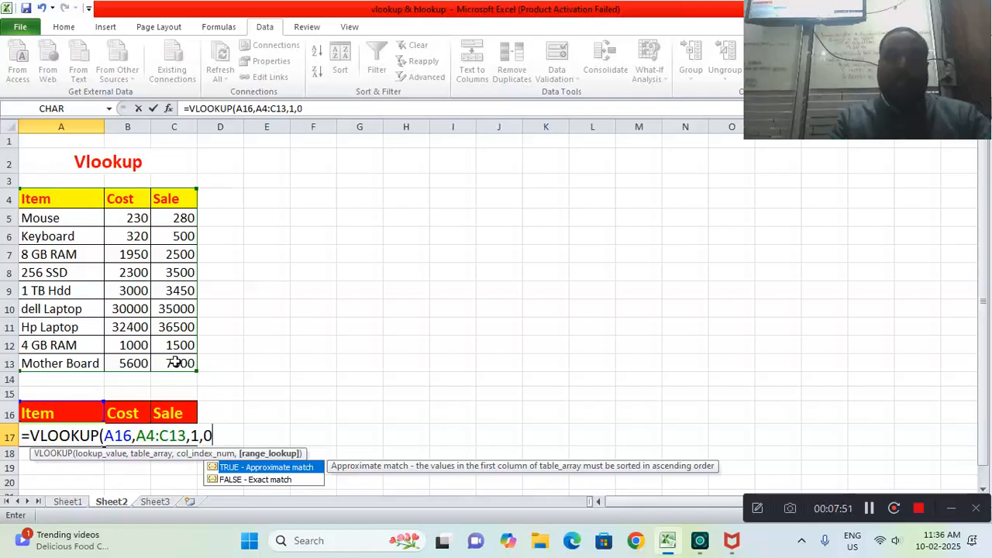
text())
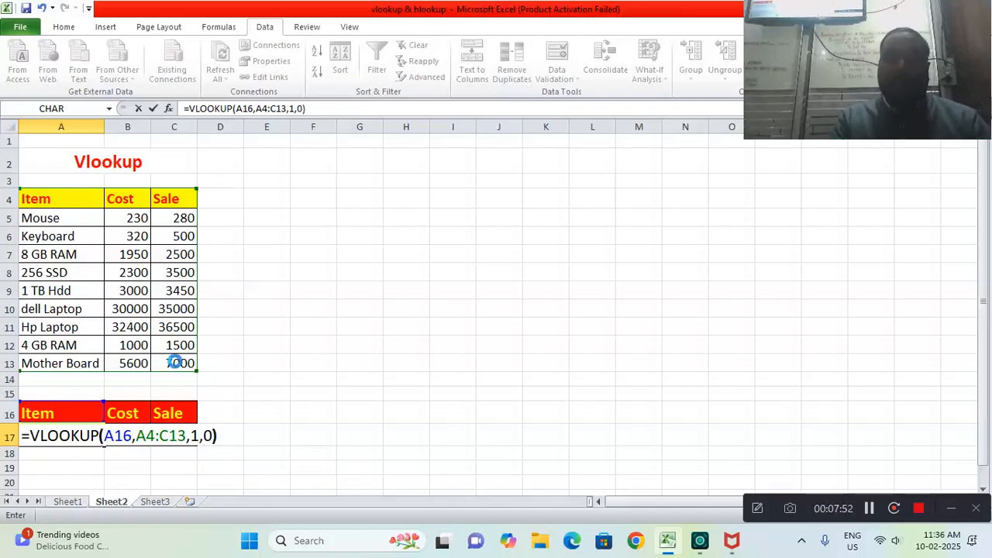
key(Return)
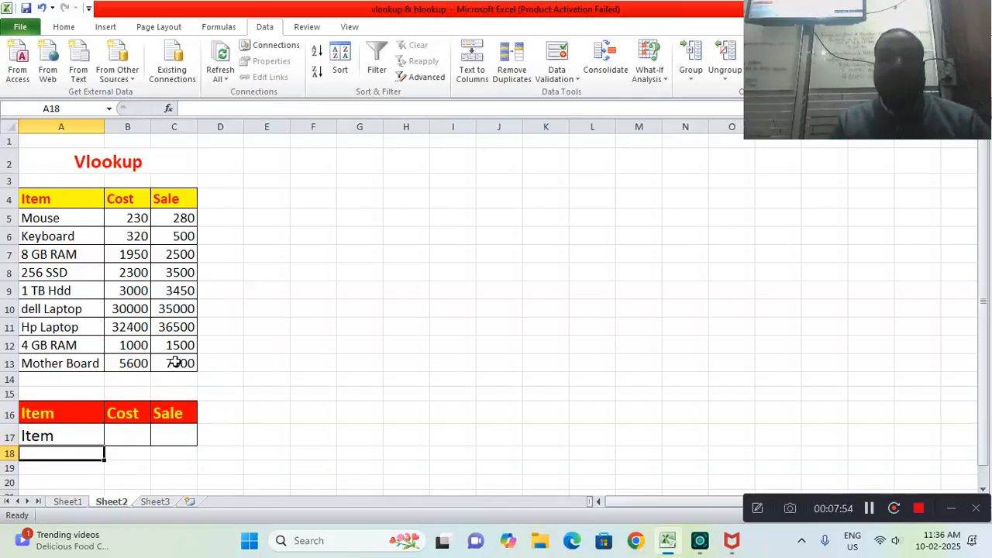
Choose Mouse from the dropdown list in cell A16.
click(78, 410)
click(111, 418)
click(63, 437)
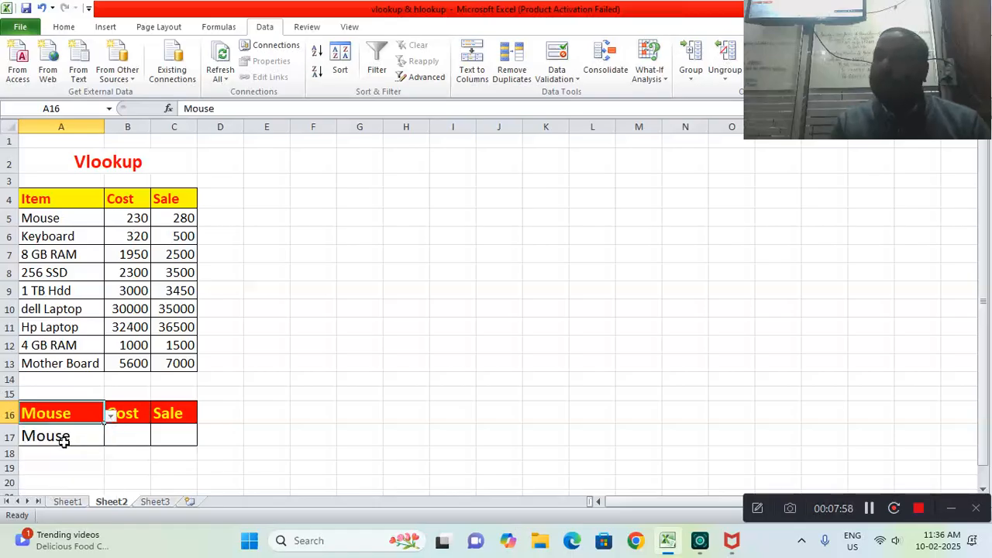
Enter the formula =VLOOKUP(A16,A4:C13,2,0) in cell B17 to return the selected item's cost.
click(122, 436)
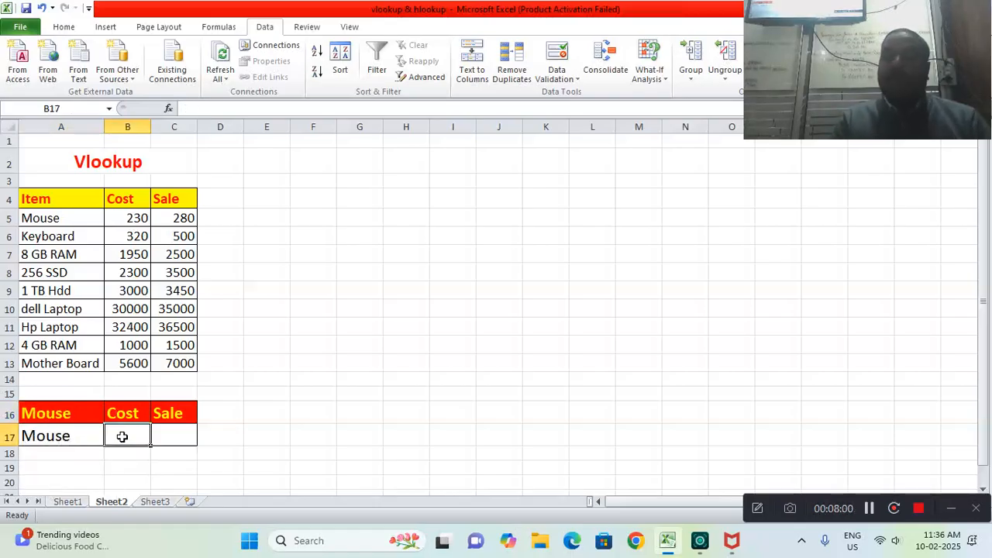
text(=v)
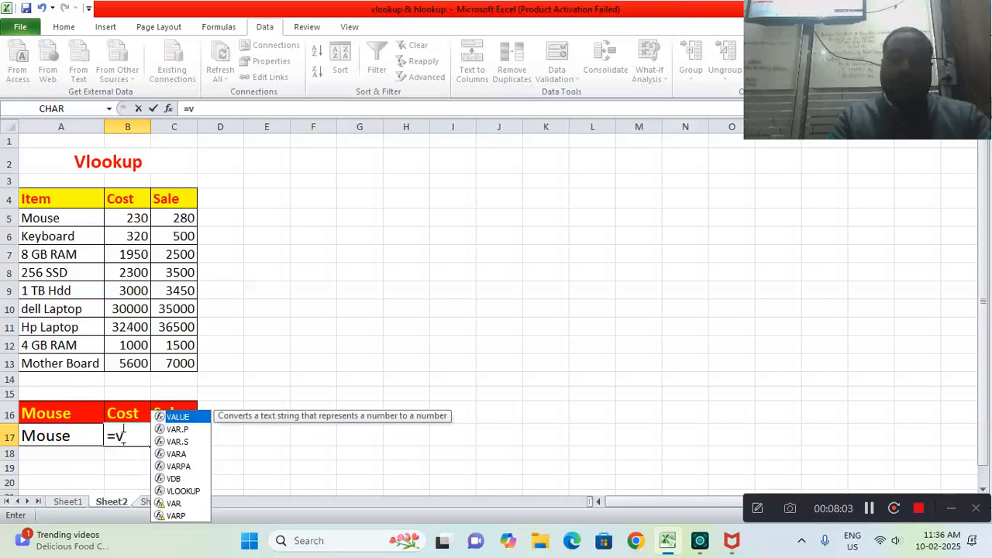
text(lo)
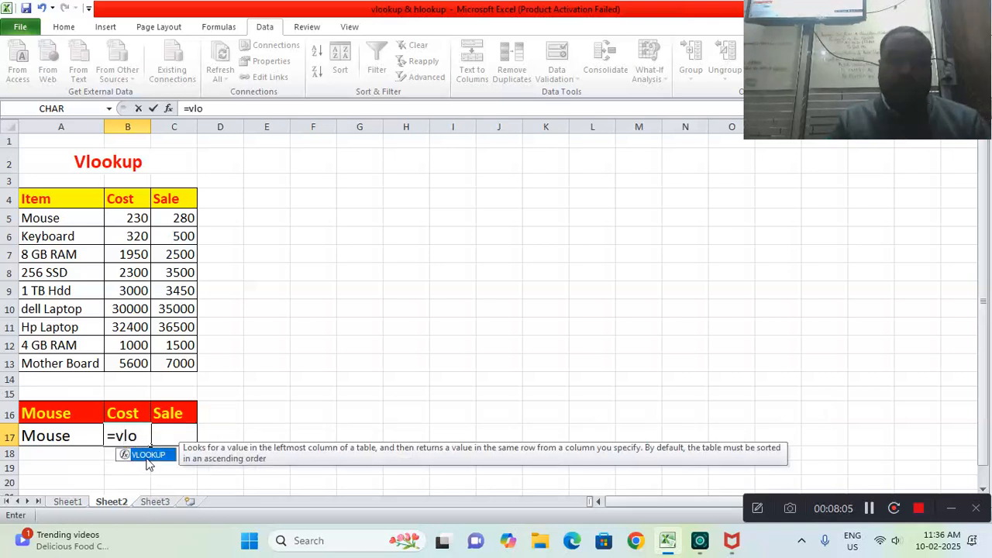
double_click(147, 460)
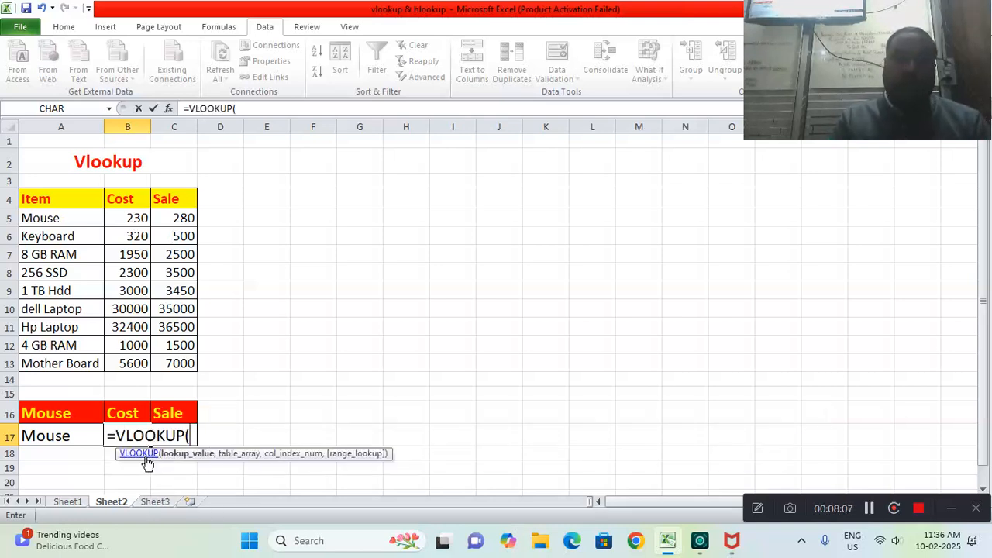
click(73, 415)
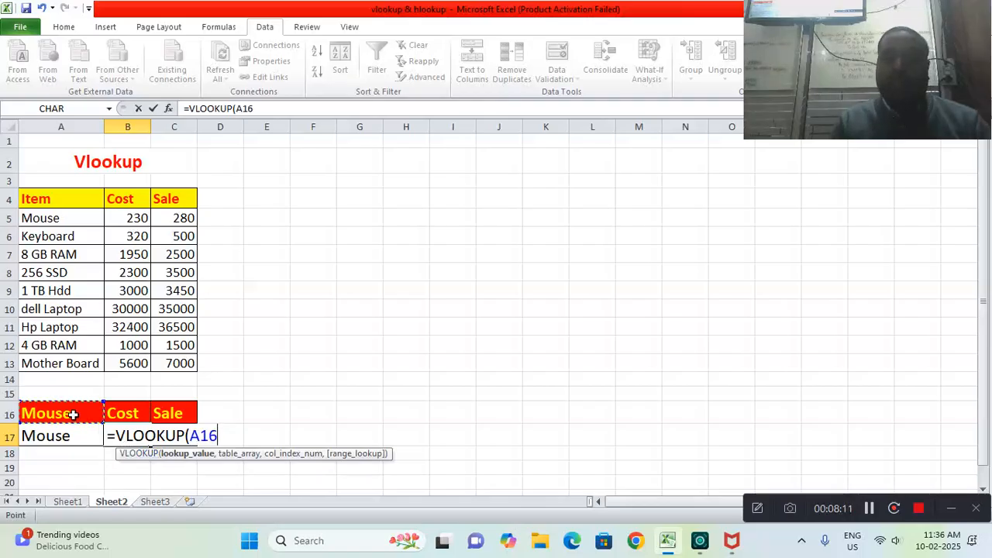
text(,)
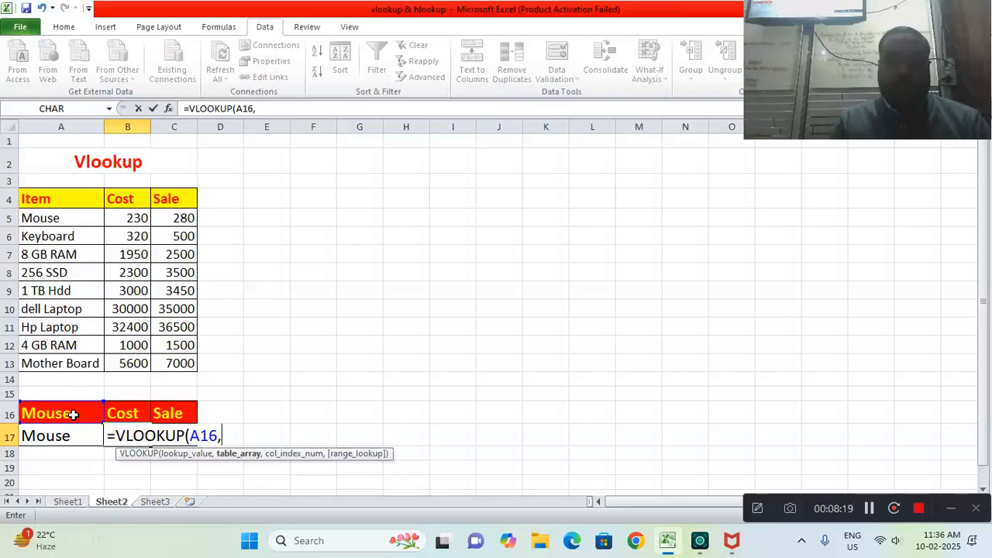
drag(35, 200, 169, 368)
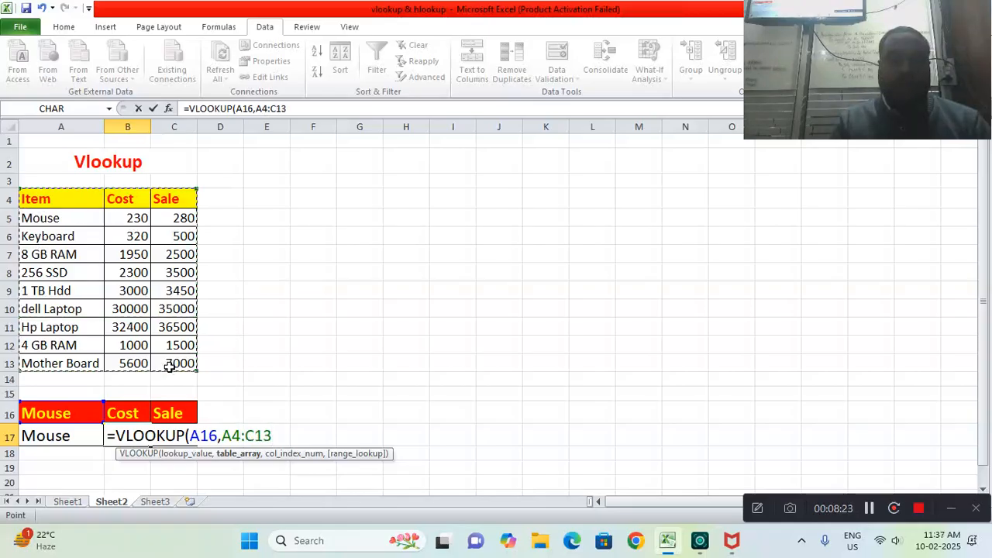
text(,2)
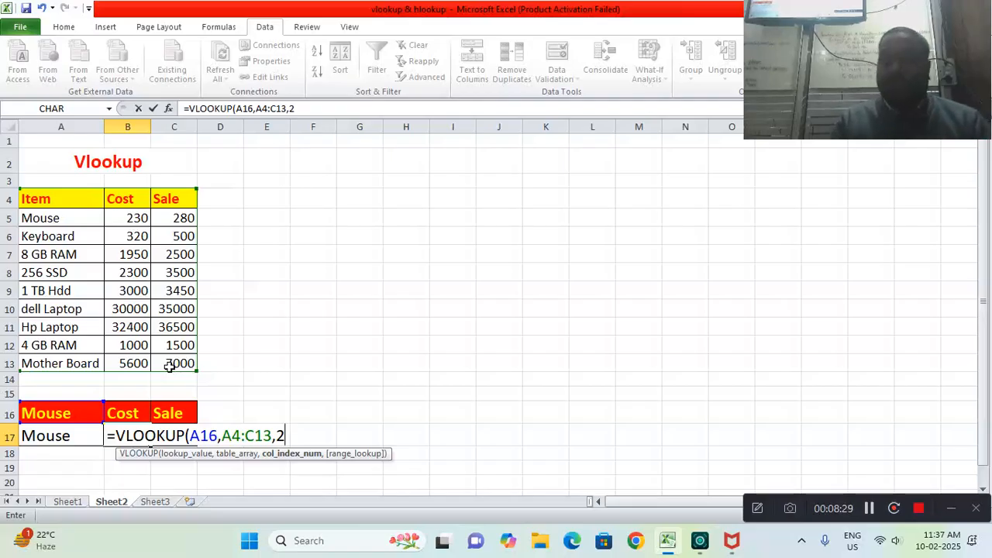
text(,)
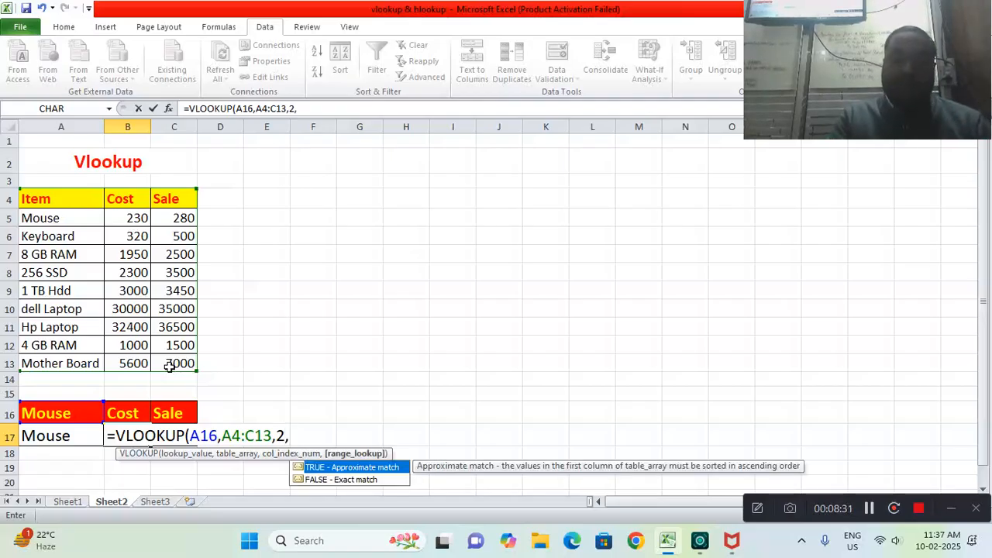
text(0)
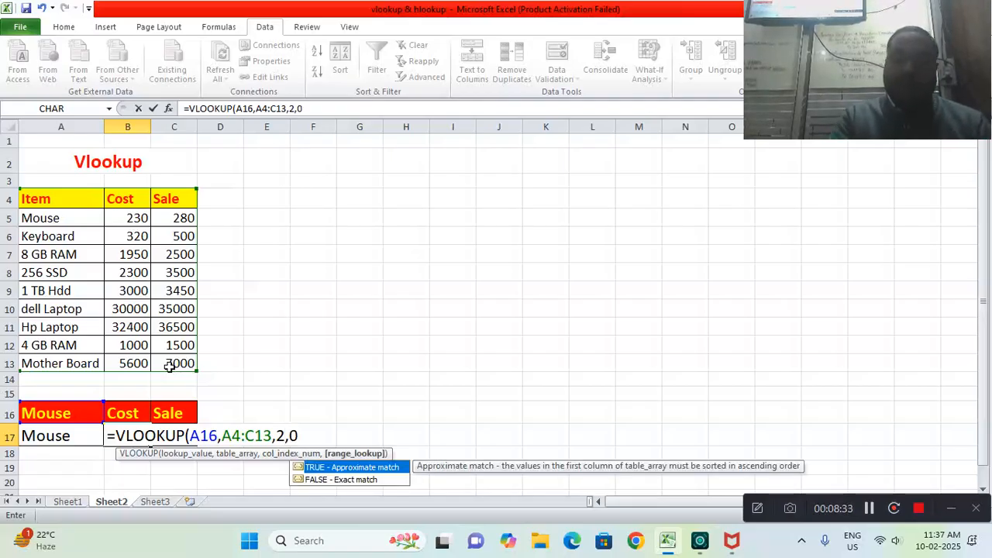
text())
key(Return)
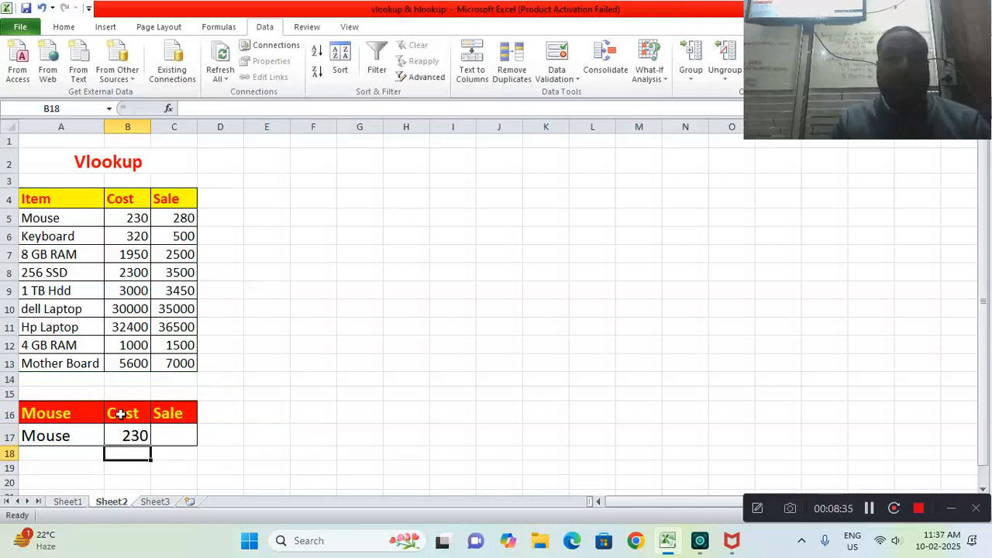
Enter the formula =VLOOKUP(A16,A4:C13,3,0) in cell C17 to return the selected item's sale price.
click(154, 436)
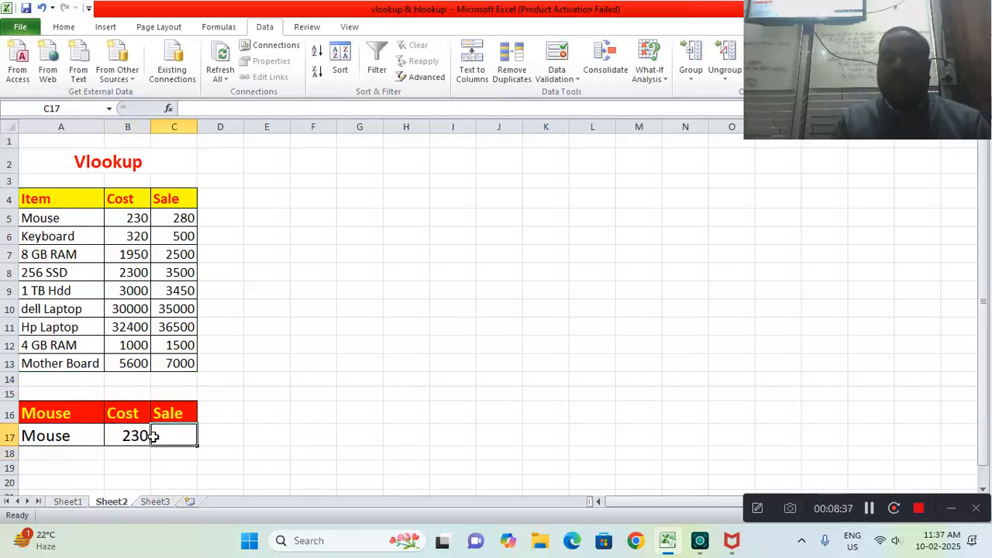
text(=vl)
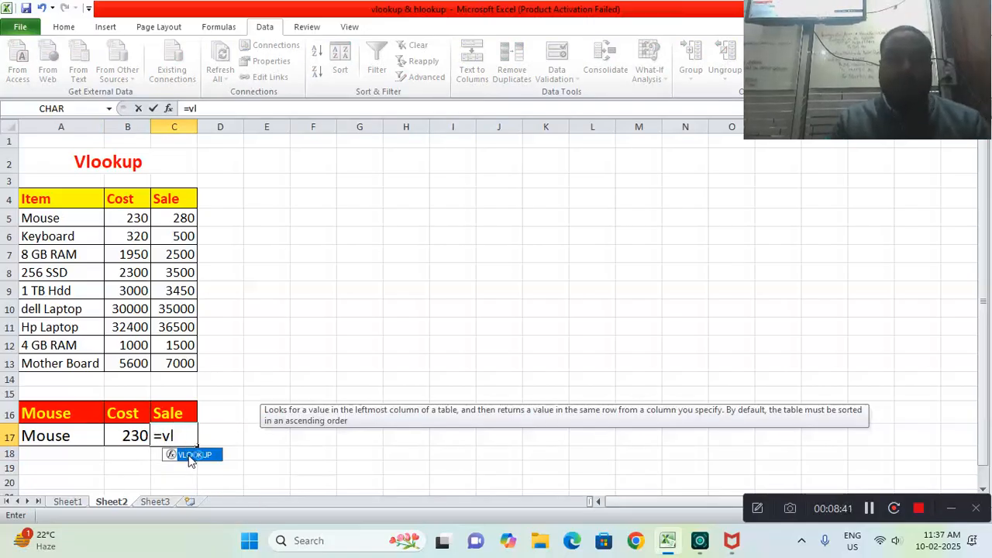
double_click(188, 455)
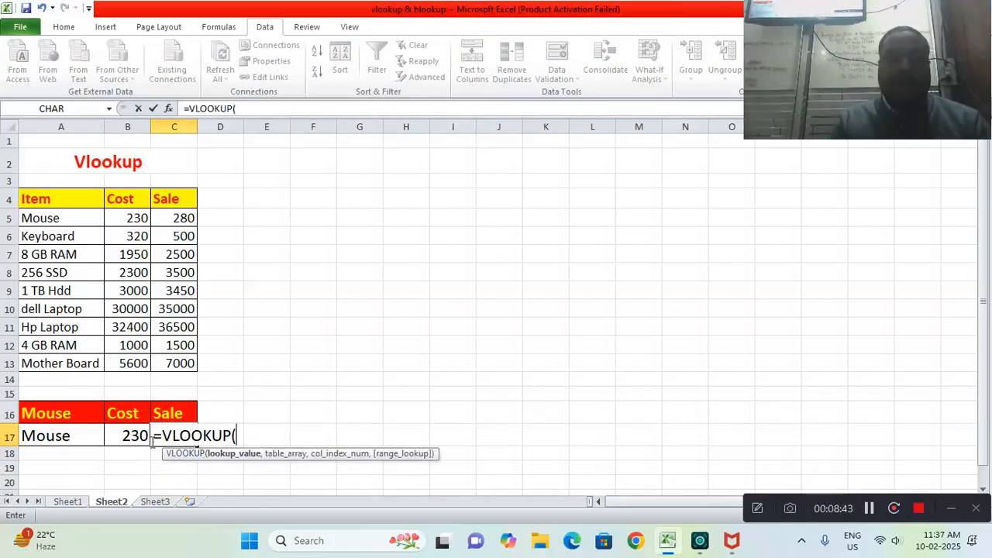
click(84, 419)
text(,)
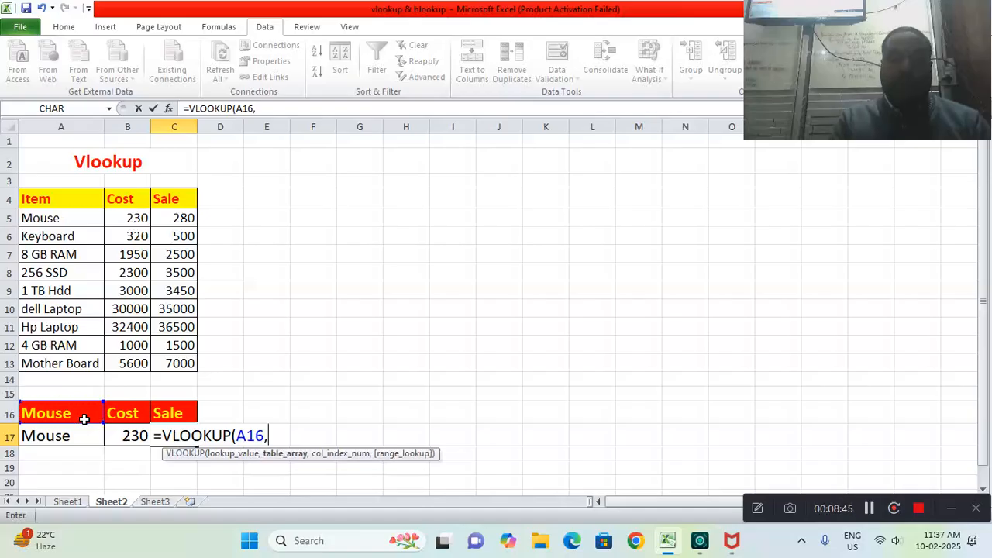
drag(47, 201, 172, 365)
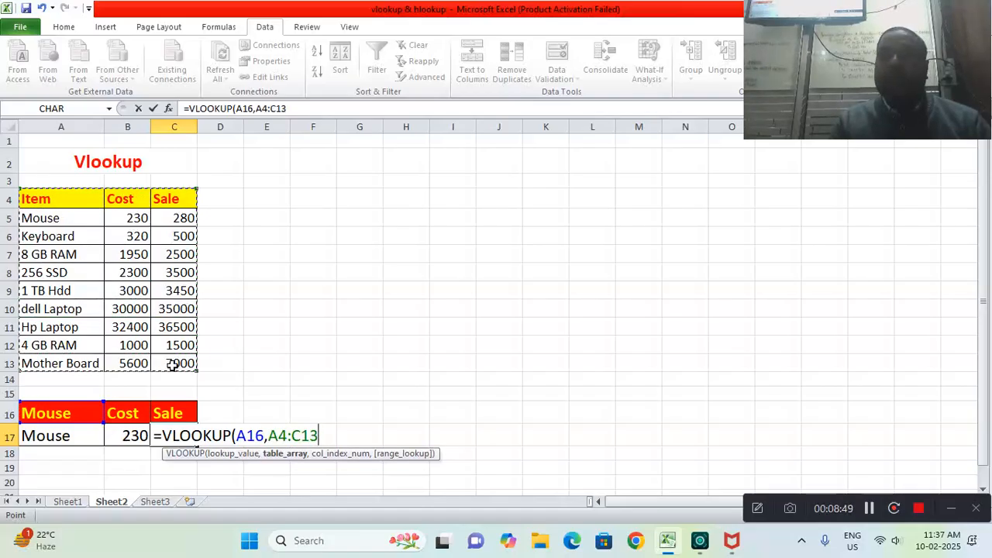
text(,)
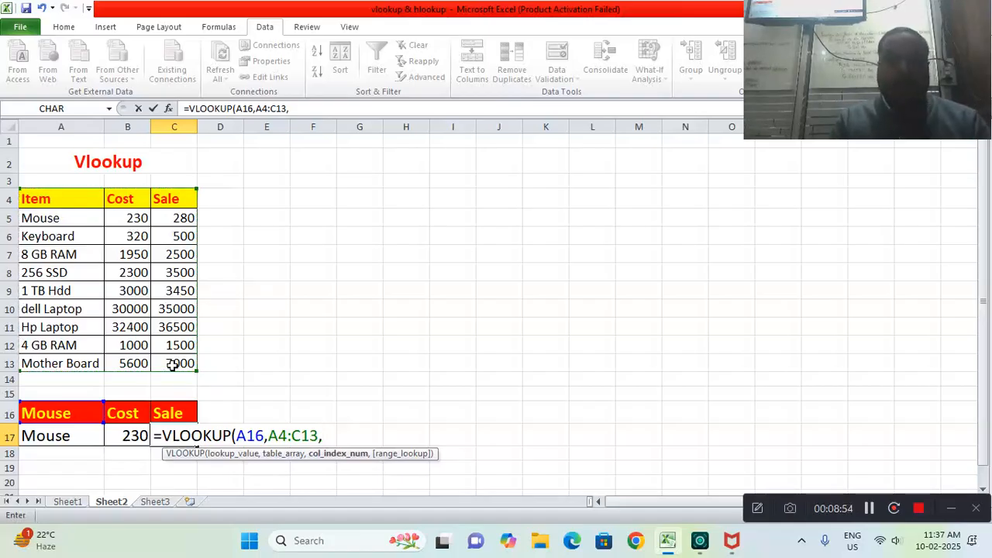
text(3)
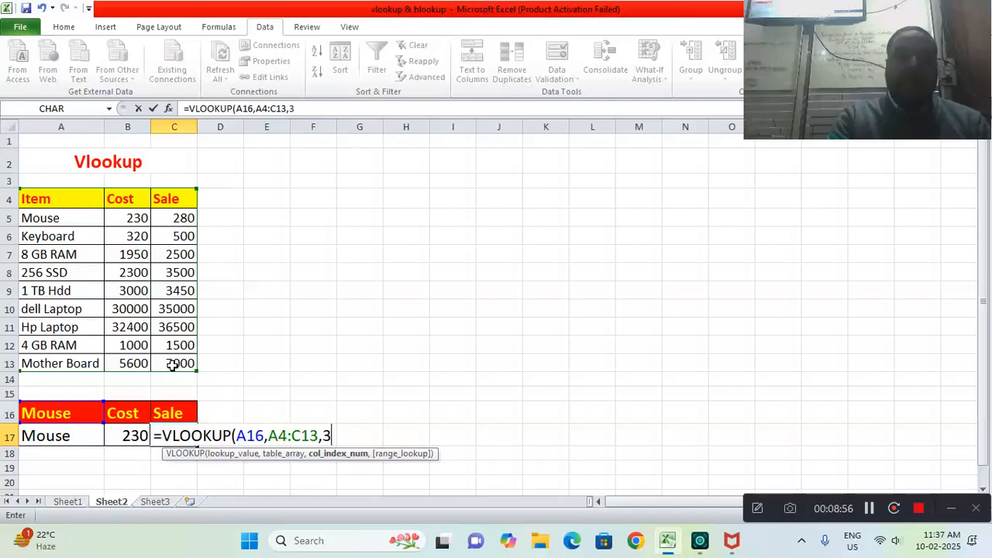
text(,)
text(0))
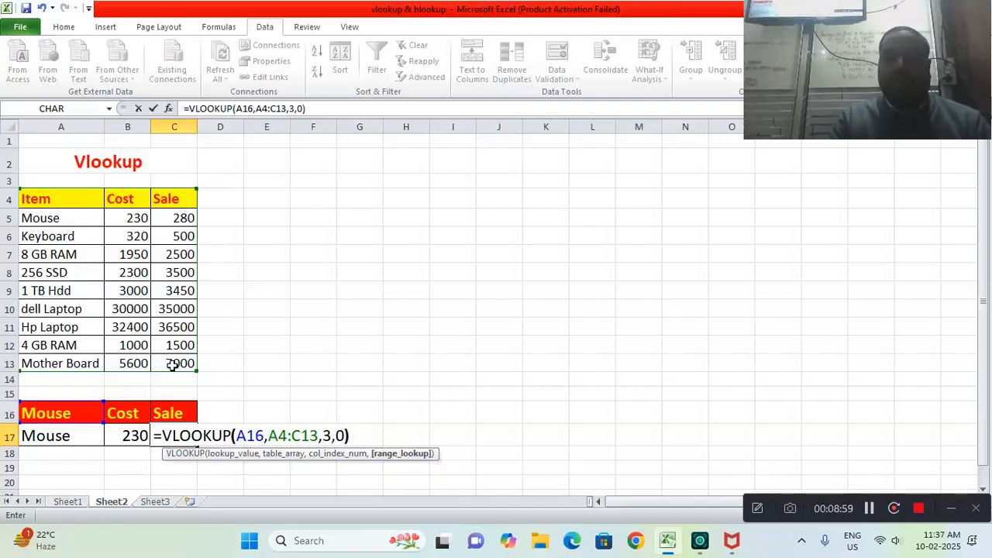
key(Return)
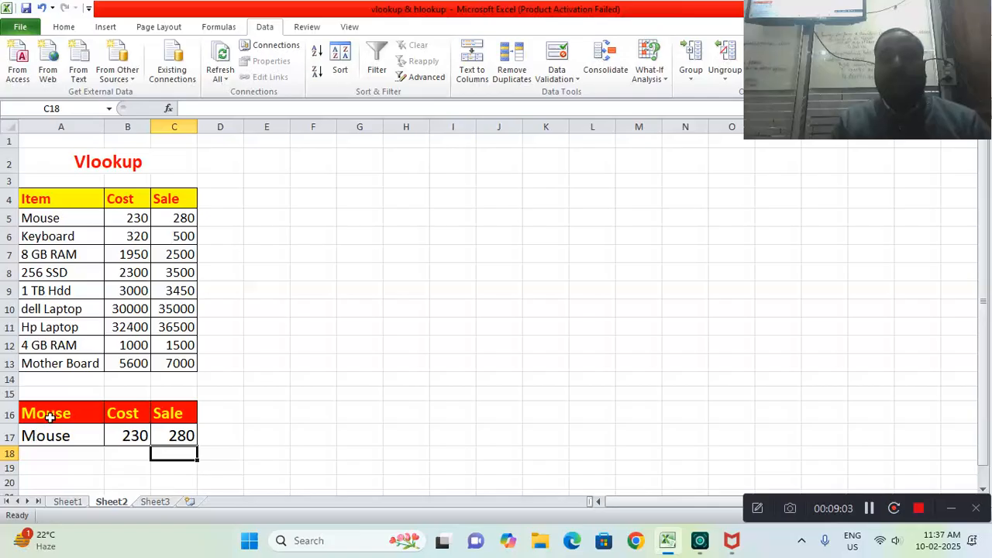
Choose 1 TB Hdd from the dropdown list in cell A16 to test the lookup formulas.
click(86, 421)
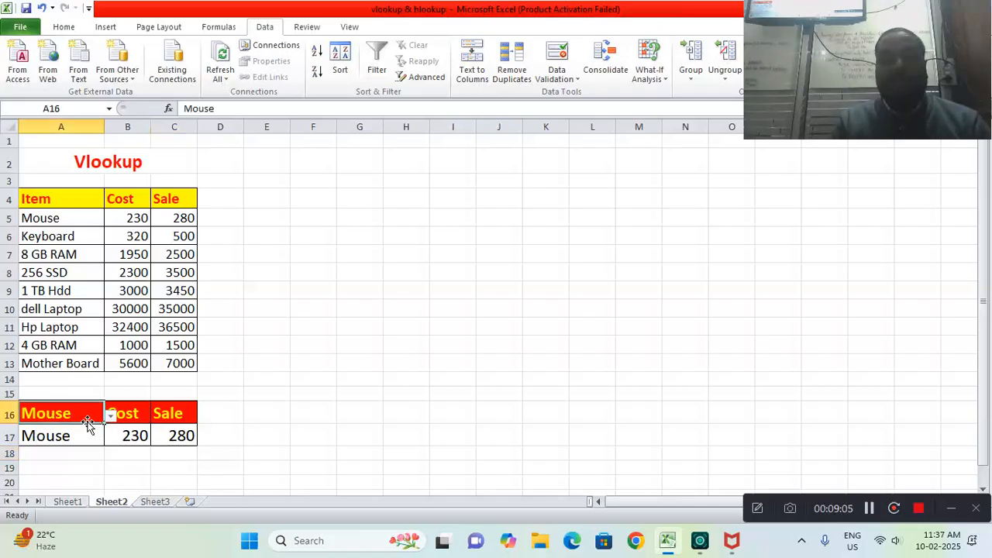
click(111, 416)
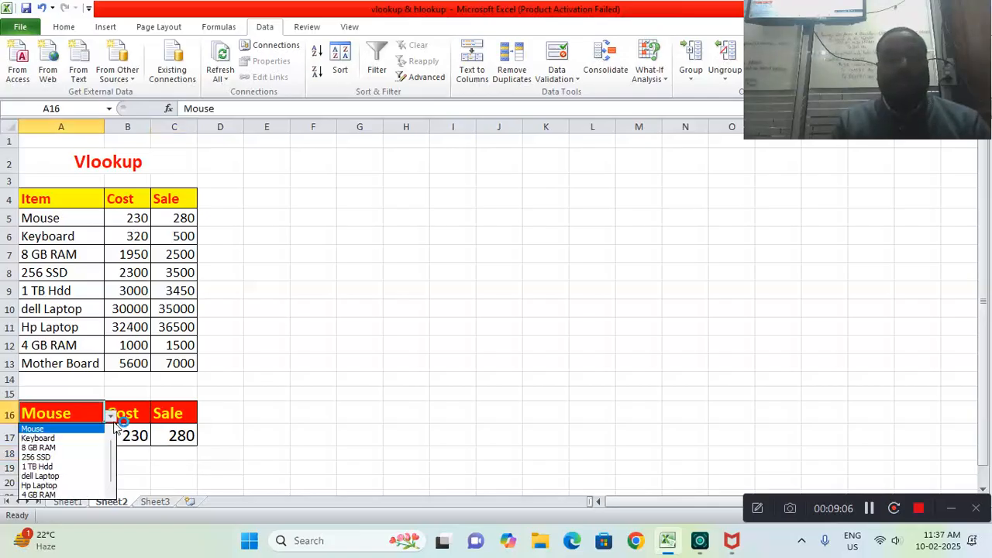
click(64, 467)
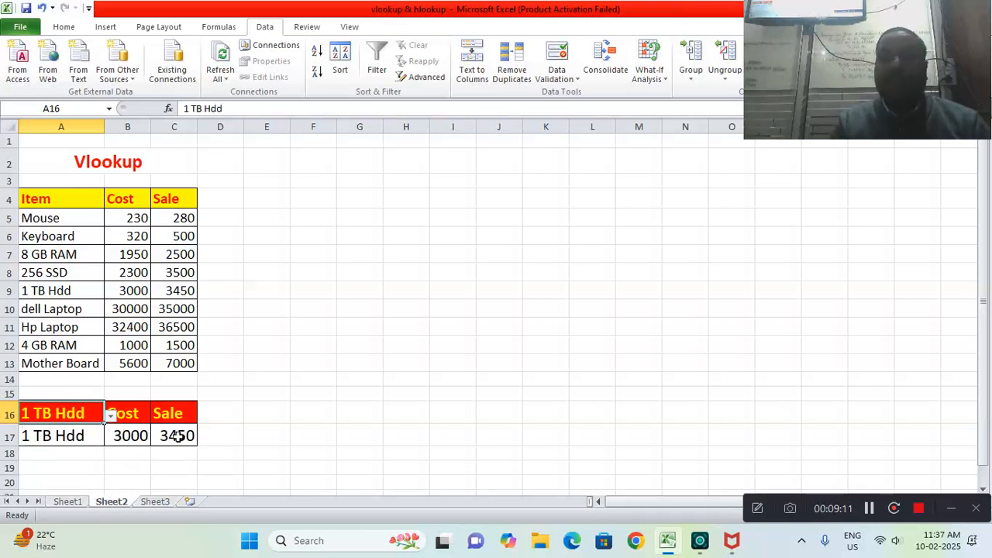
Choose dell Laptop from the dropdown list in cell A16 and widen columns B and C to fit the five-digit prices.
click(111, 416)
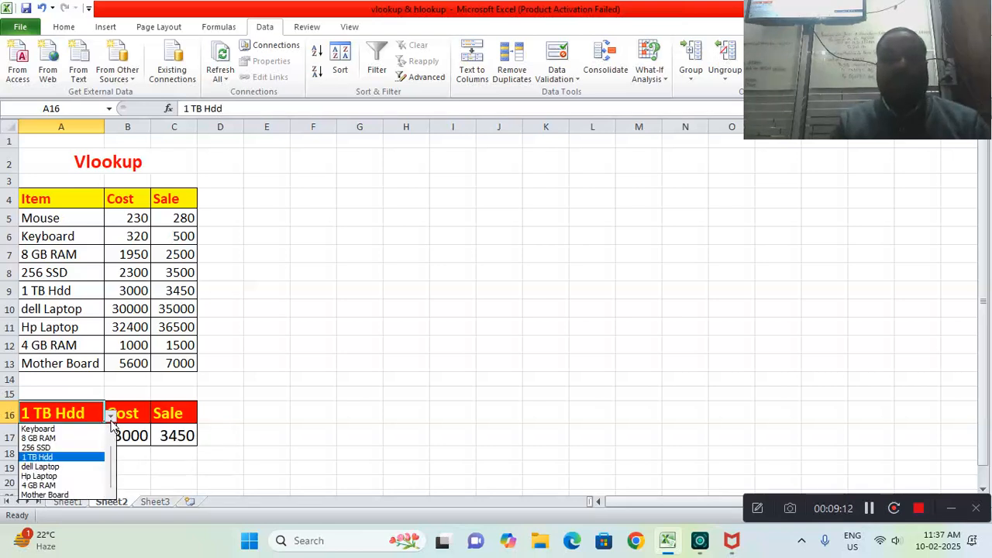
click(65, 467)
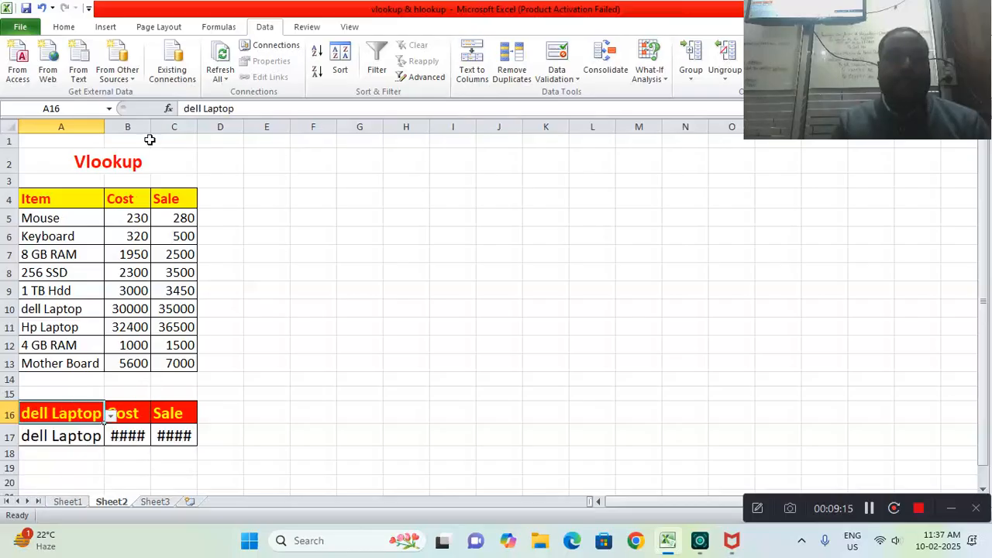
drag(150, 126, 154, 127)
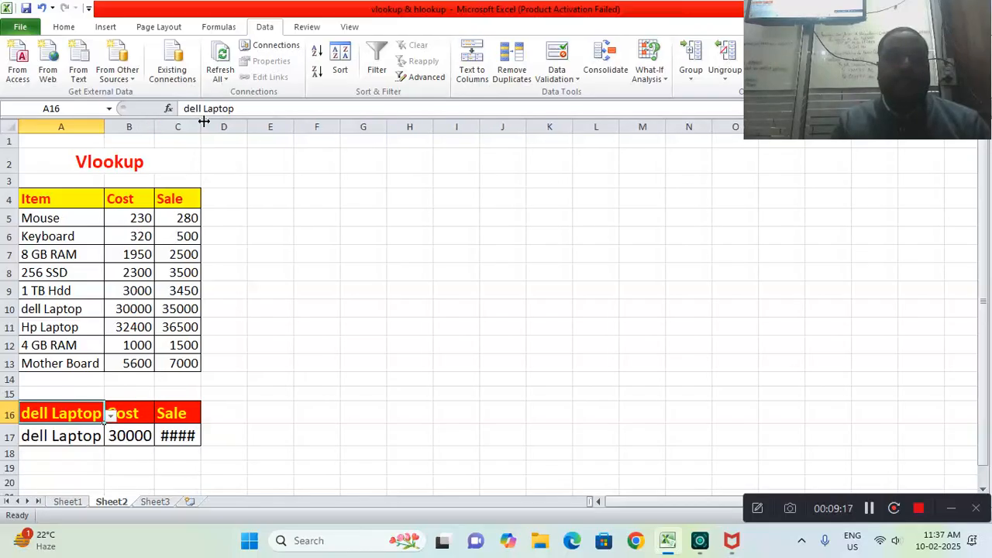
drag(201, 125, 205, 125)
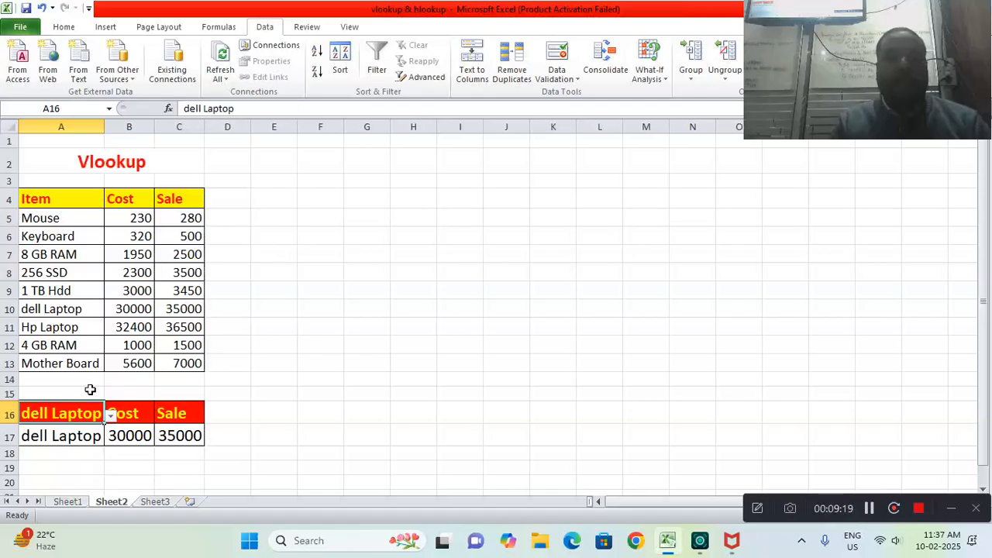
Choose 4 GB RAM from the dropdown list in cell A16.
click(80, 440)
click(99, 413)
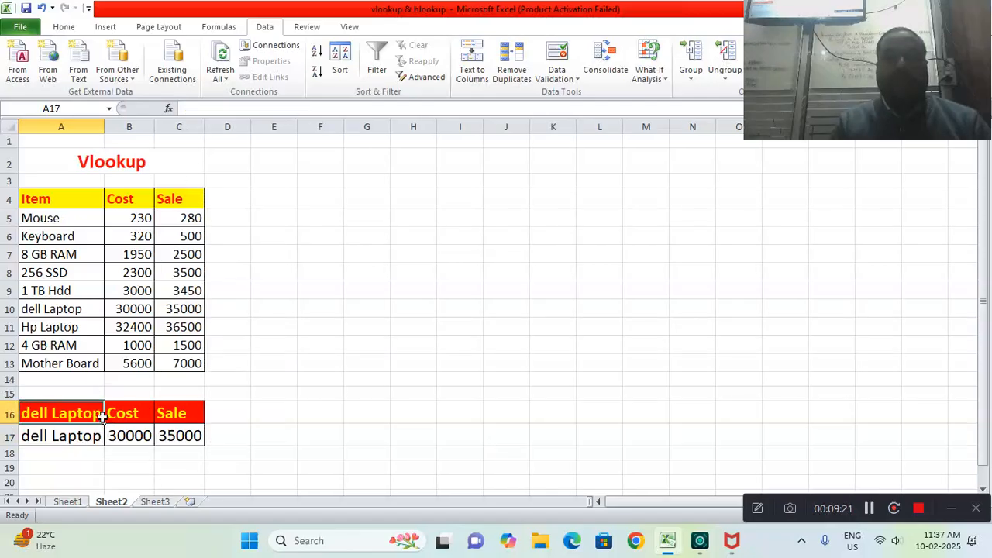
click(109, 417)
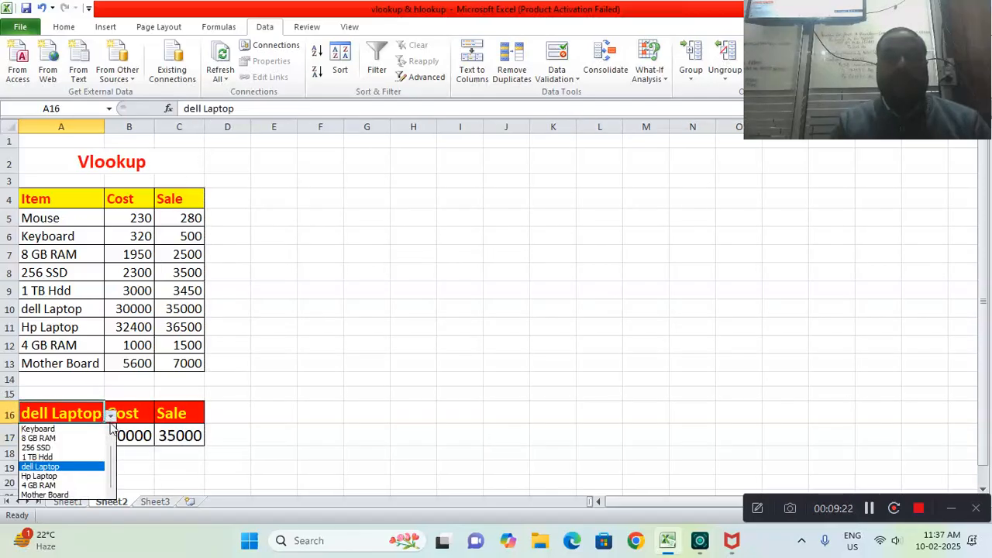
click(75, 484)
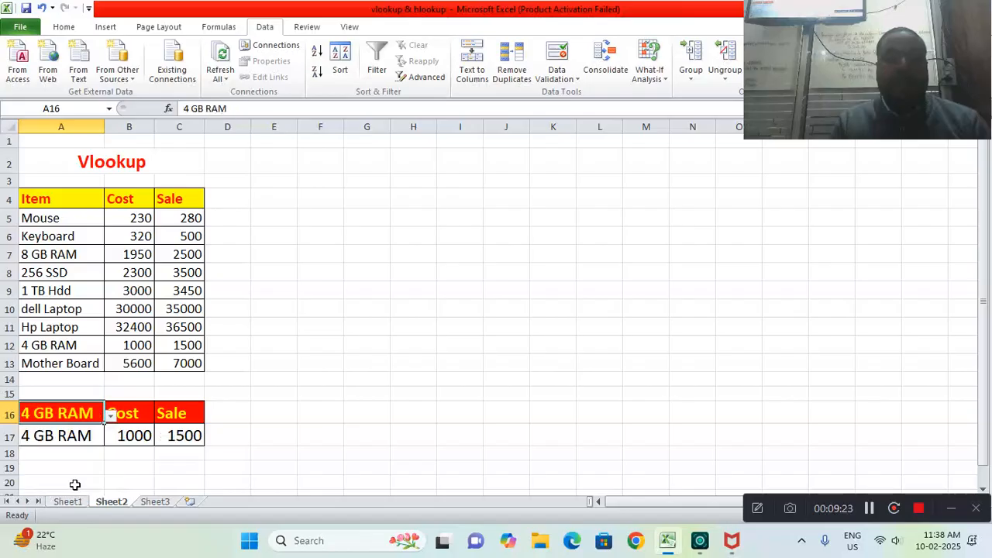
click(206, 454)
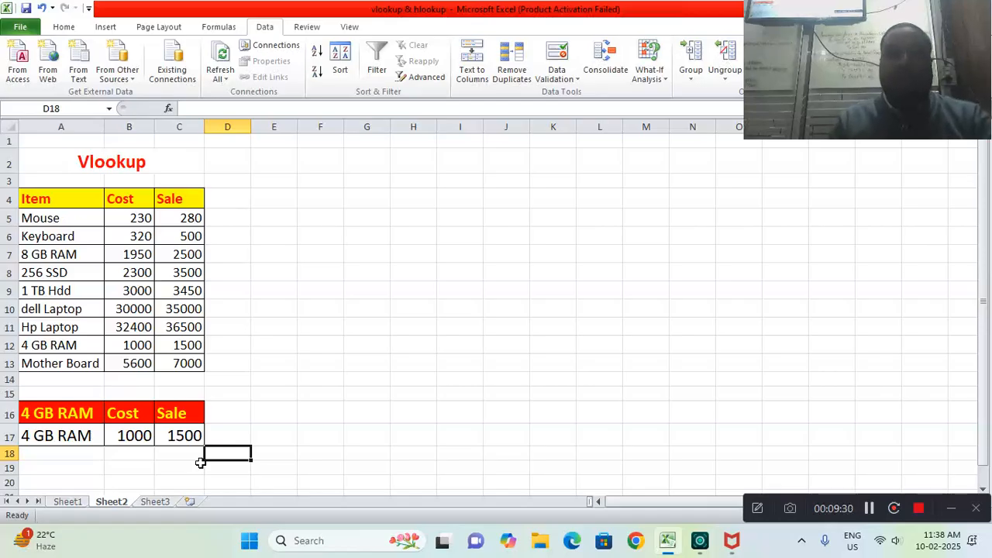
Copy the item price table A4:C13 on Sheet2 and paste it transposed starting at cell J3.
click(68, 502)
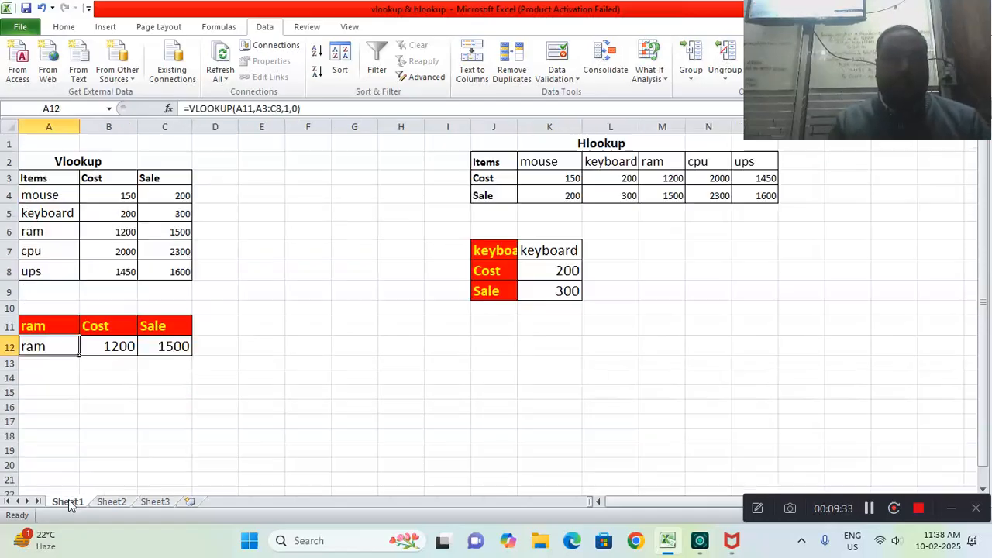
click(111, 502)
drag(60, 194, 184, 364)
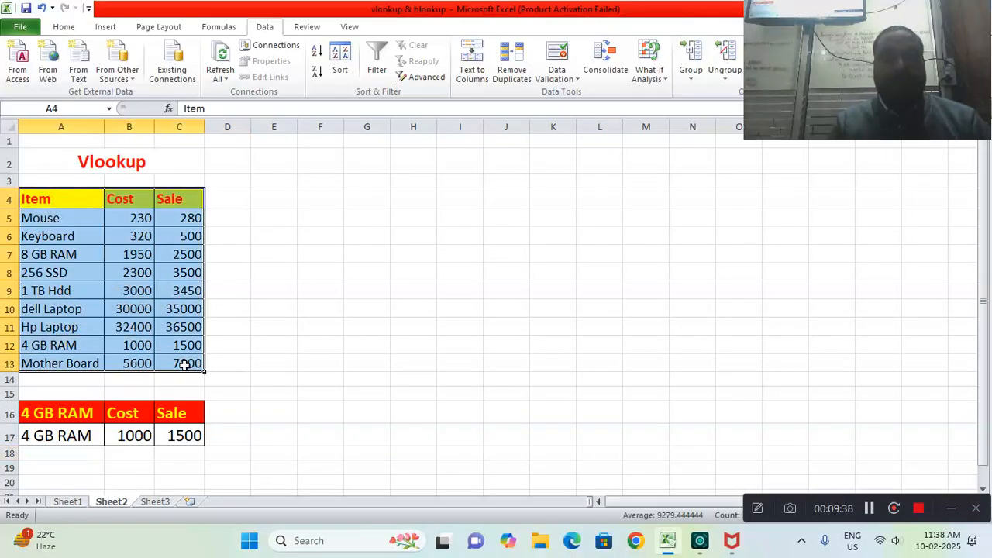
key(ctrl+c)
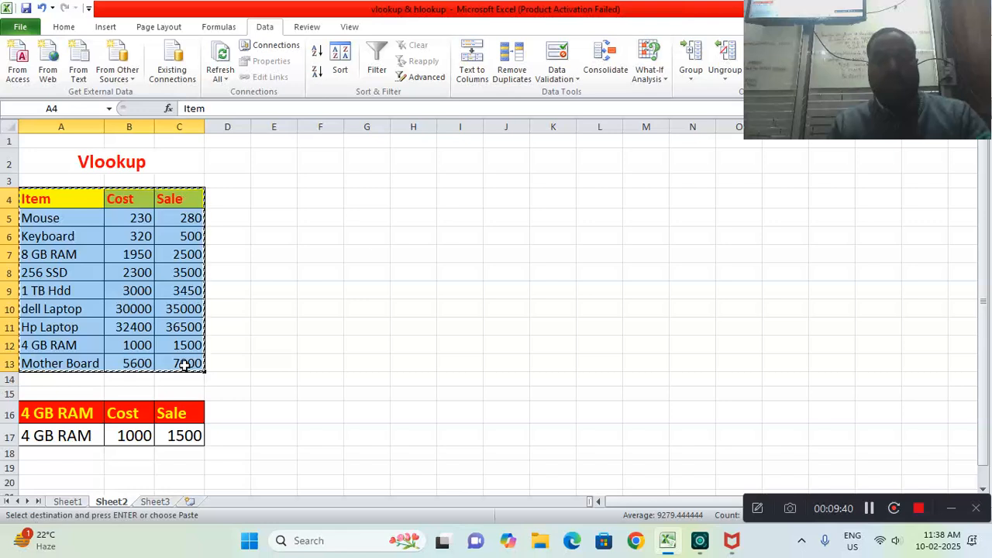
click(530, 183)
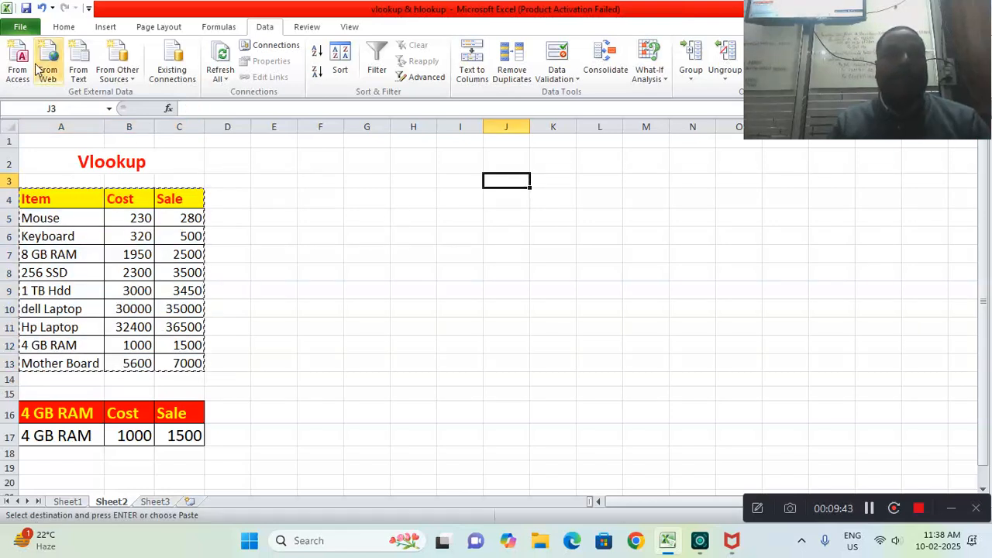
click(62, 28)
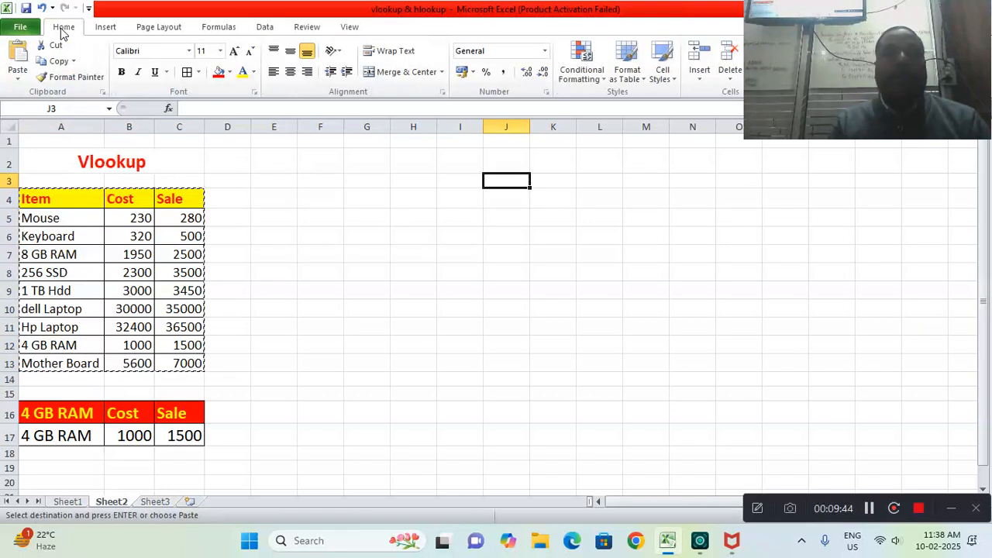
click(18, 78)
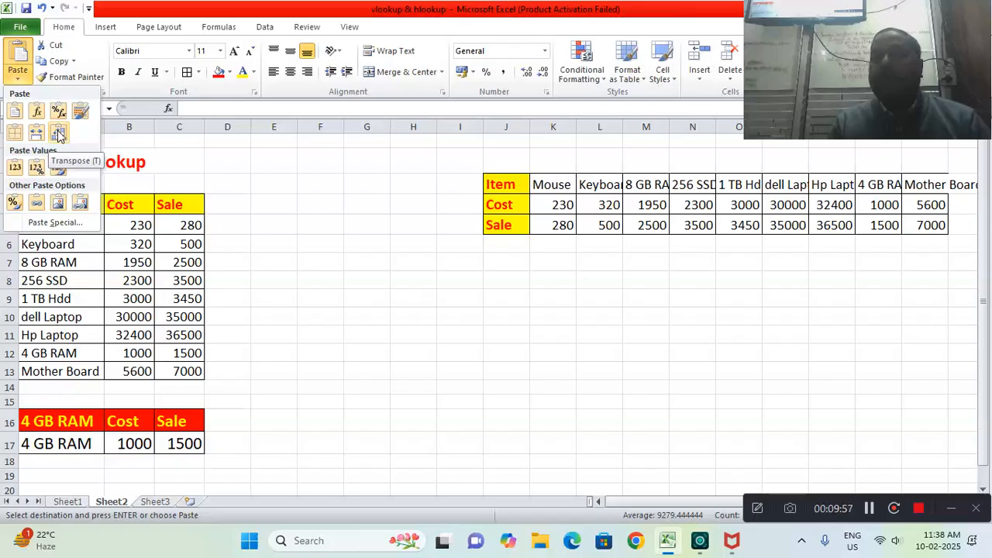
click(59, 135)
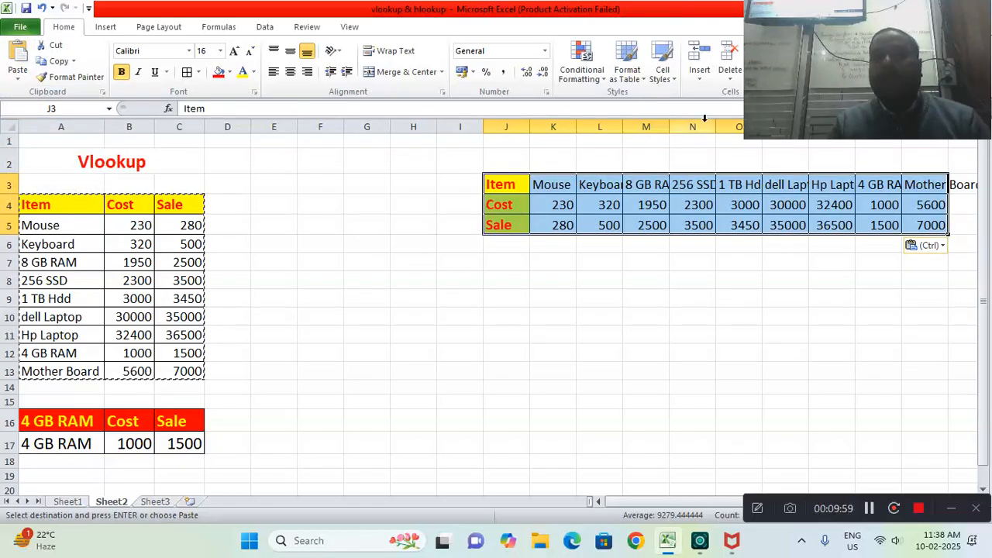
Widen columns L to S so that every item name in the transposed table fits its cell.
double_click(623, 126)
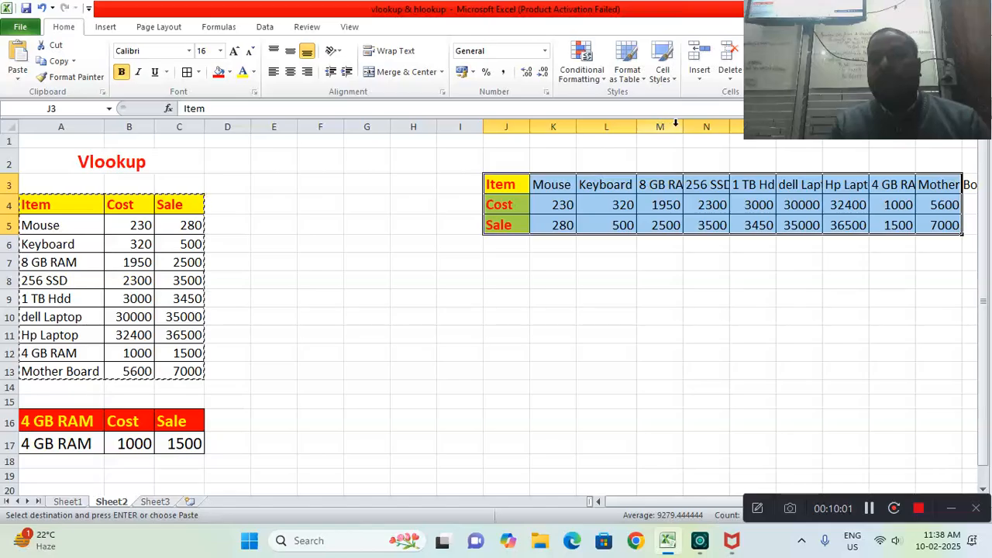
double_click(683, 126)
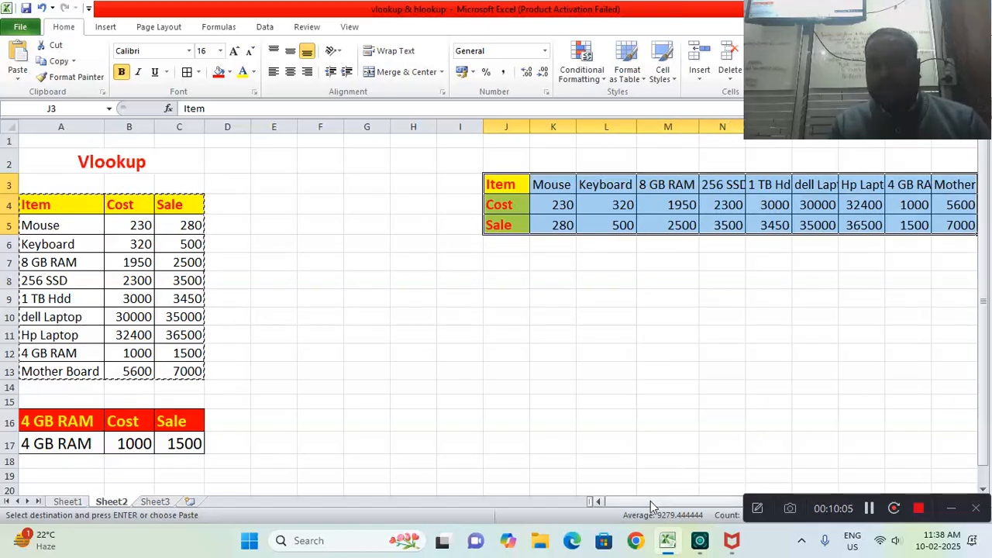
drag(650, 501, 713, 499)
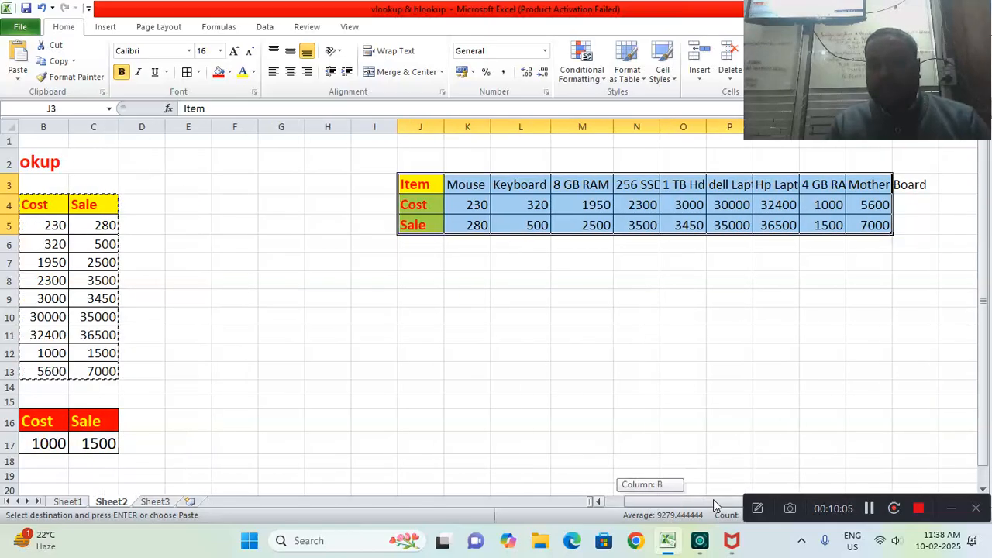
double_click(660, 126)
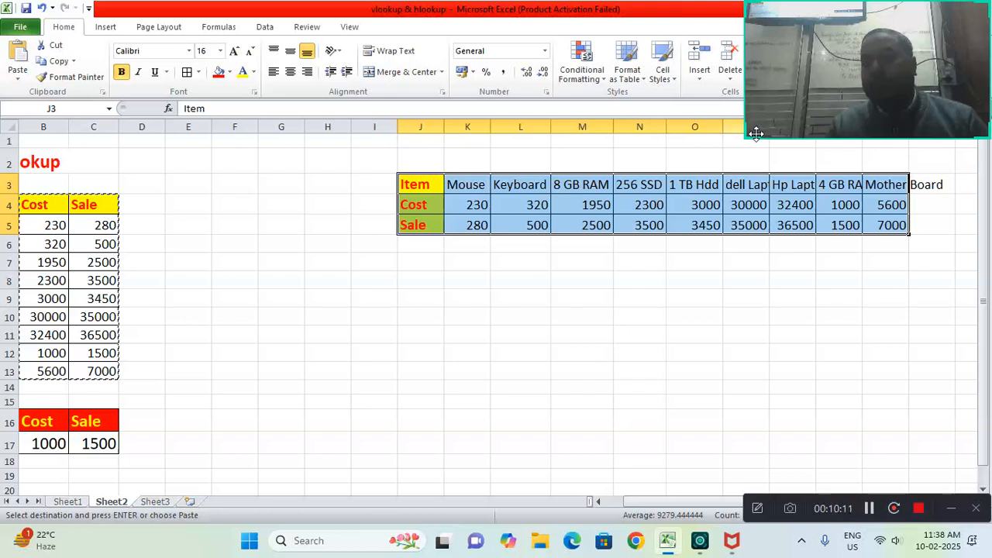
drag(816, 53, 440, 73)
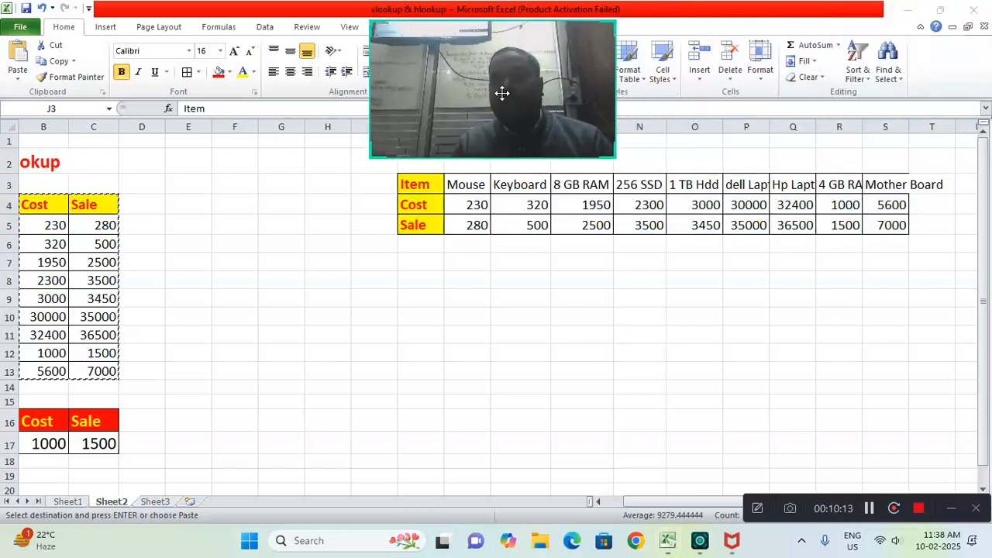
click(771, 131)
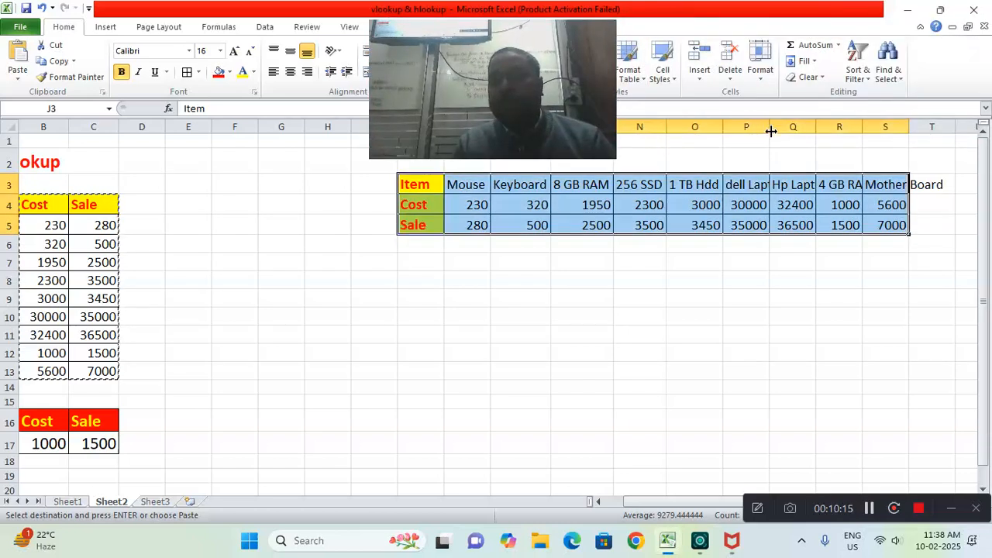
double_click(770, 129)
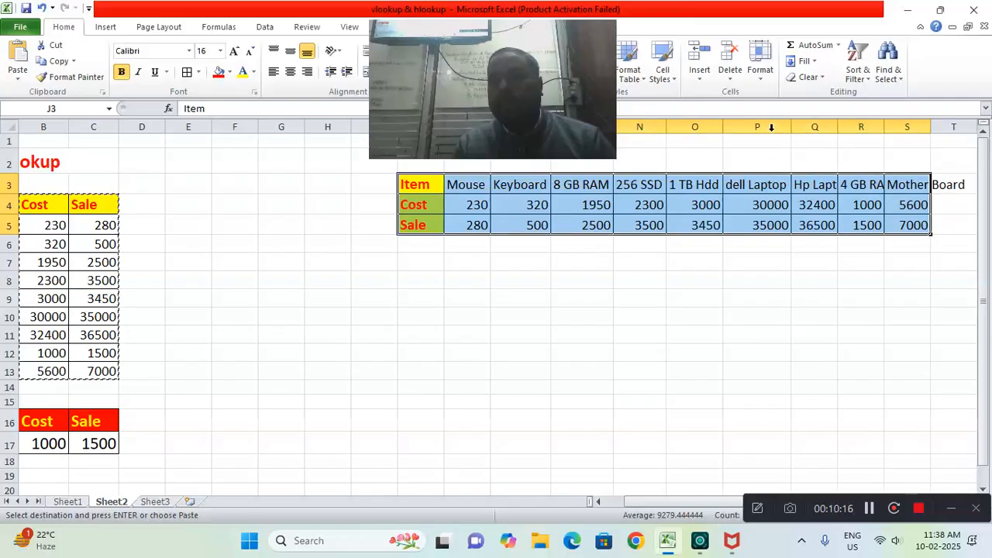
double_click(837, 127)
double_click(901, 127)
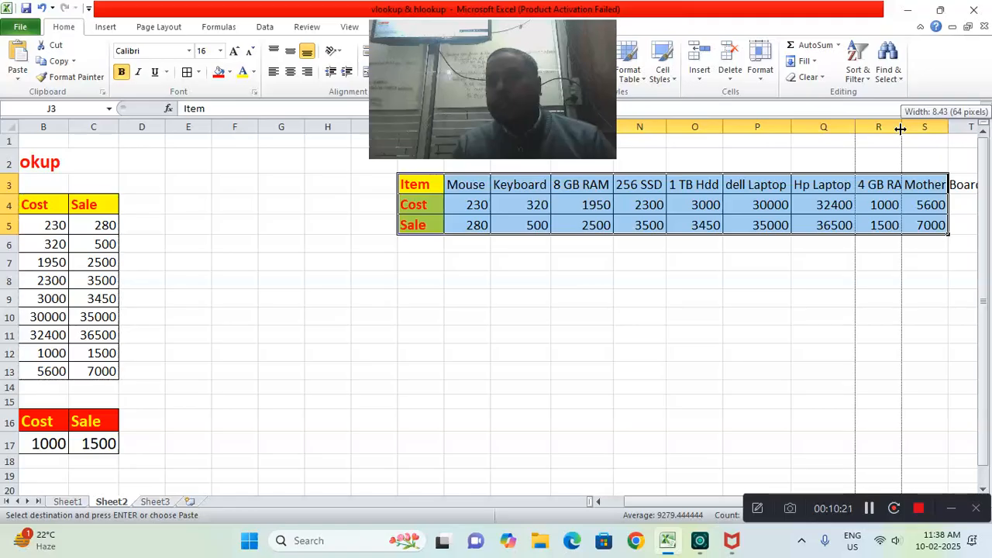
double_click(963, 127)
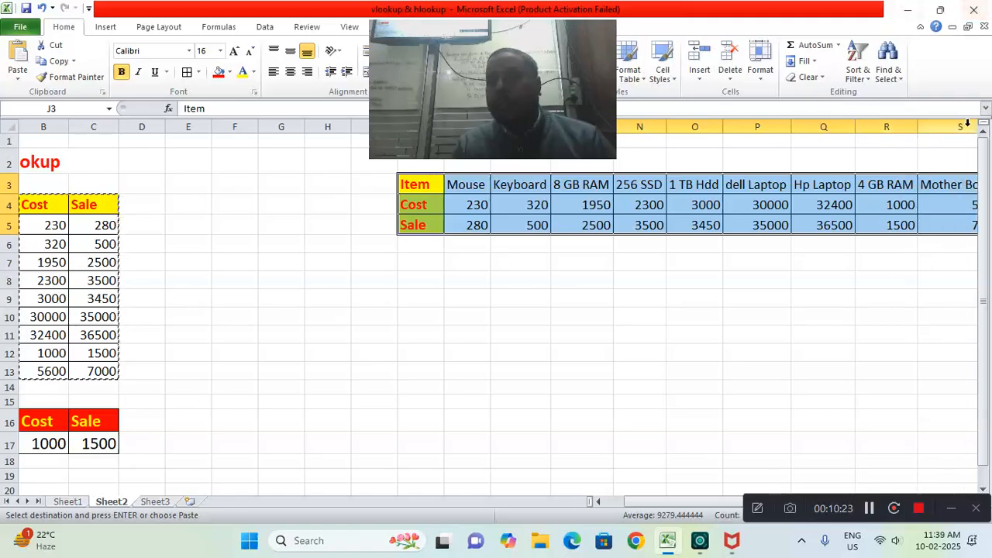
Delete the three empty sheet columns E to G between the two tables.
drag(219, 159, 273, 169)
drag(195, 160, 274, 177)
click(727, 83)
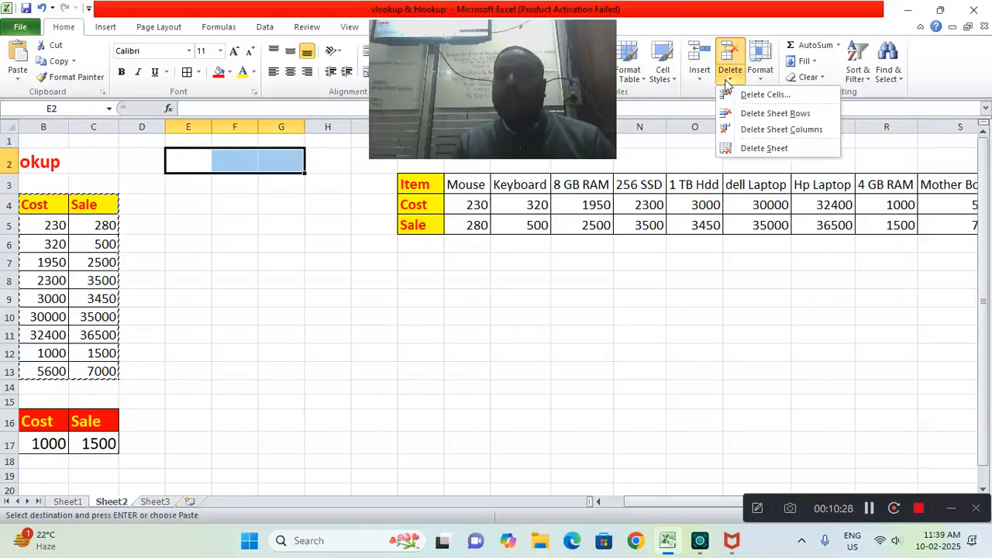
click(746, 130)
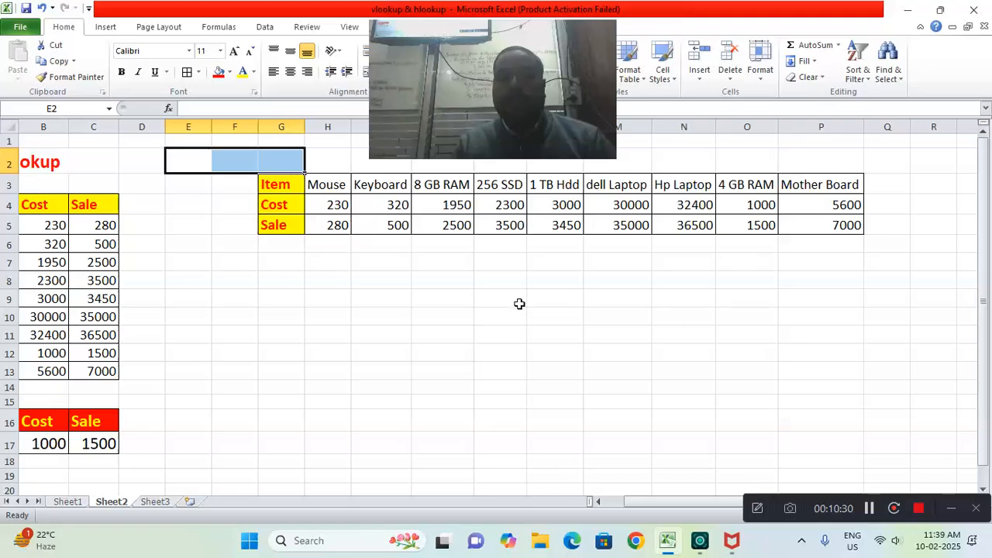
click(619, 503)
click(392, 264)
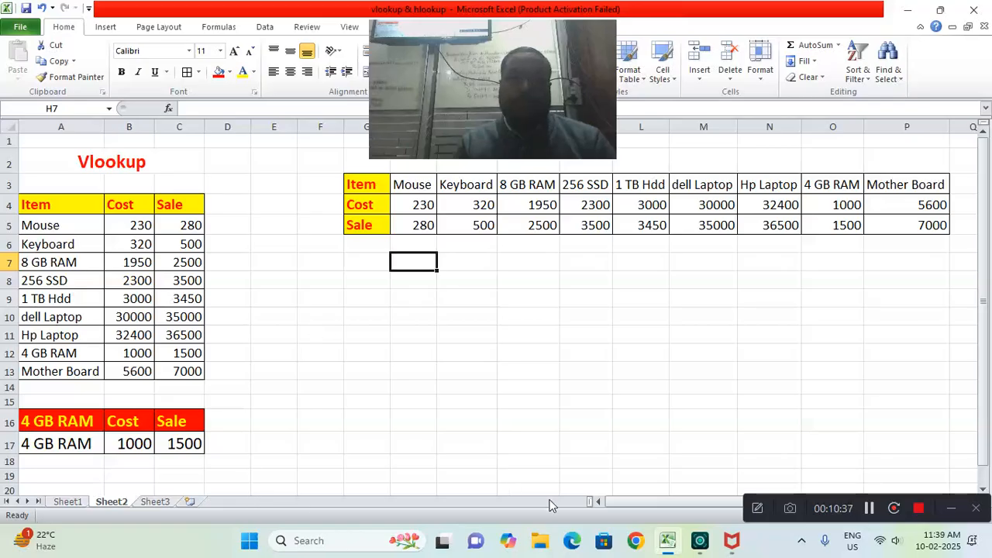
click(239, 460)
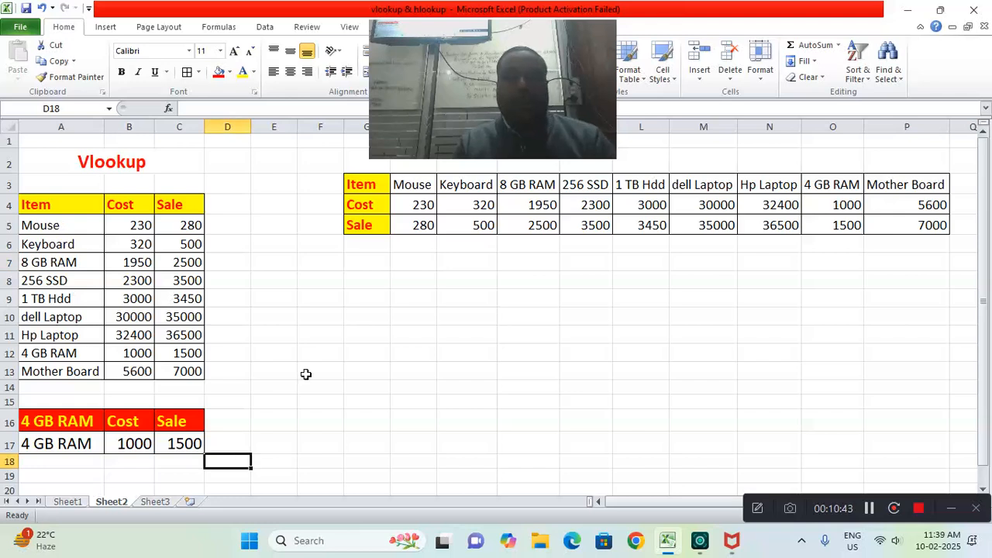
Merge and center cells I2:K2 above the transposed table and enter the heading Hlookup.
drag(509, 124, 874, 102)
drag(461, 161, 577, 160)
click(383, 71)
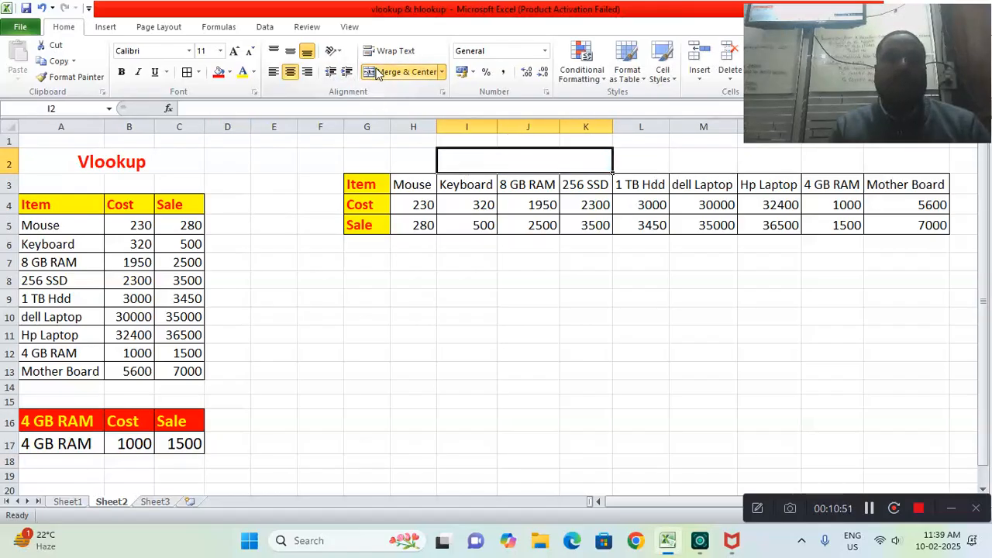
text(H)
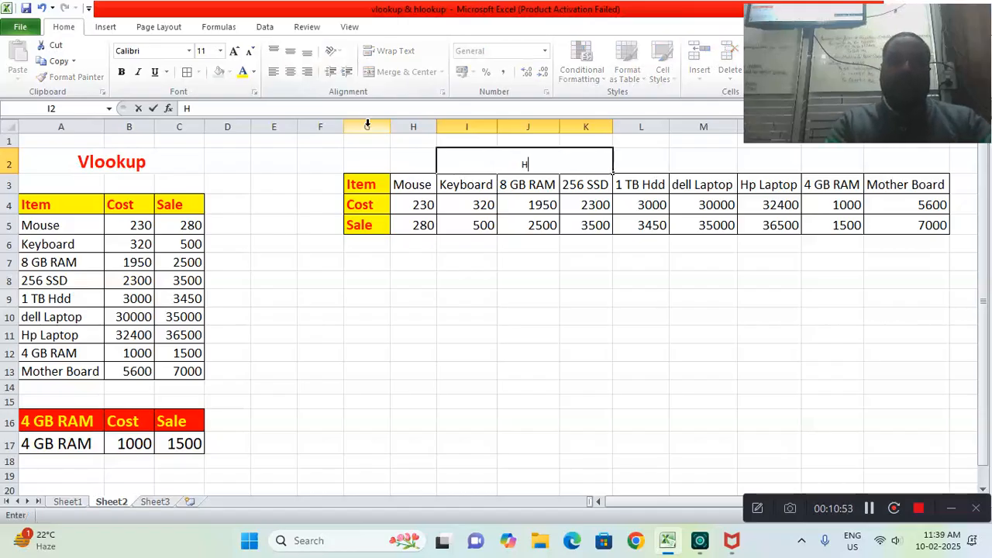
text(look)
key(BackSpace)
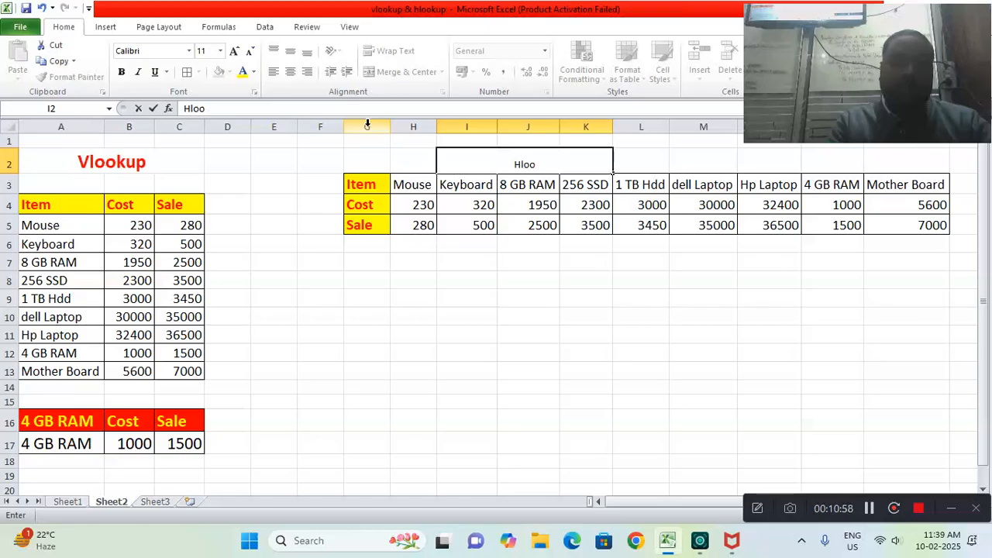
text(k)
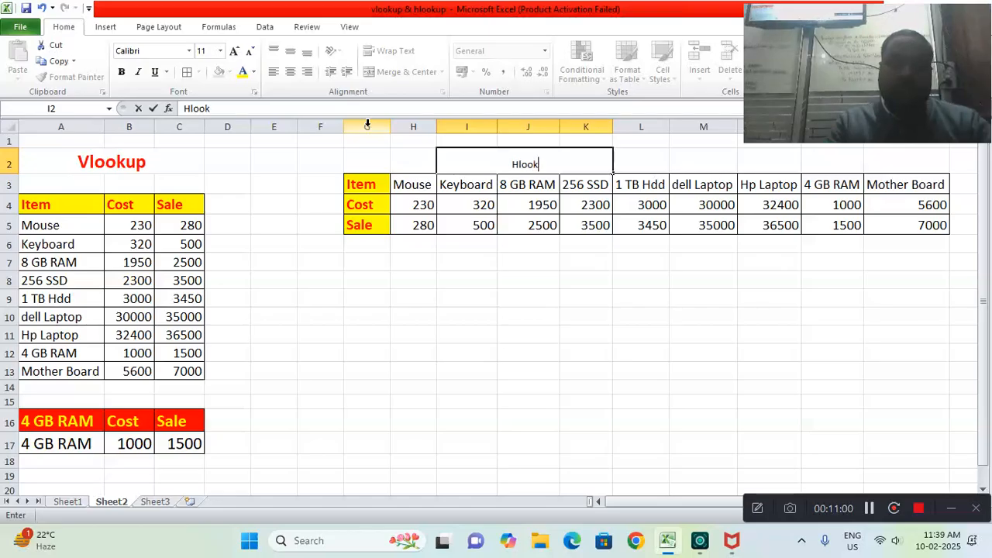
text(up)
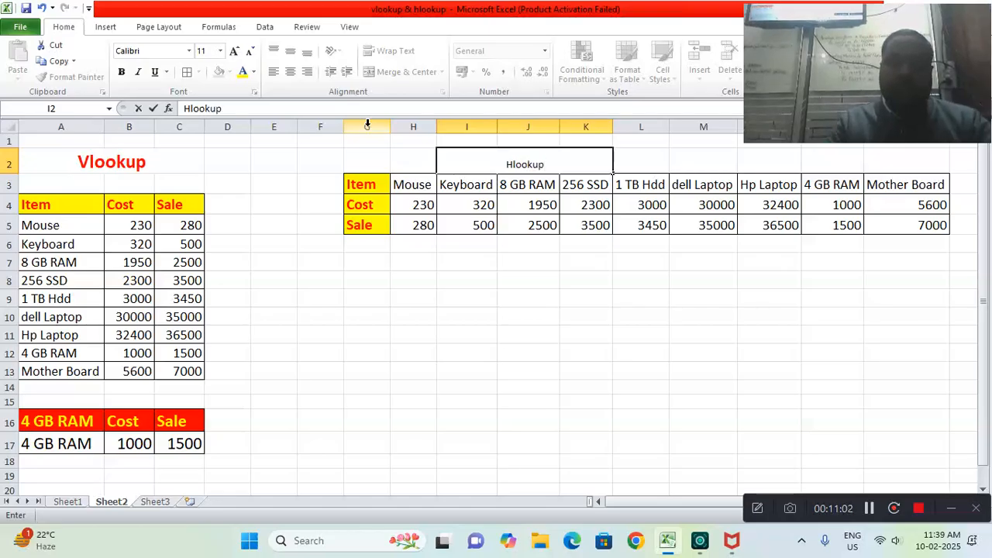
key(Return)
Format the Hlookup heading in 20 pt bold red text.
click(505, 158)
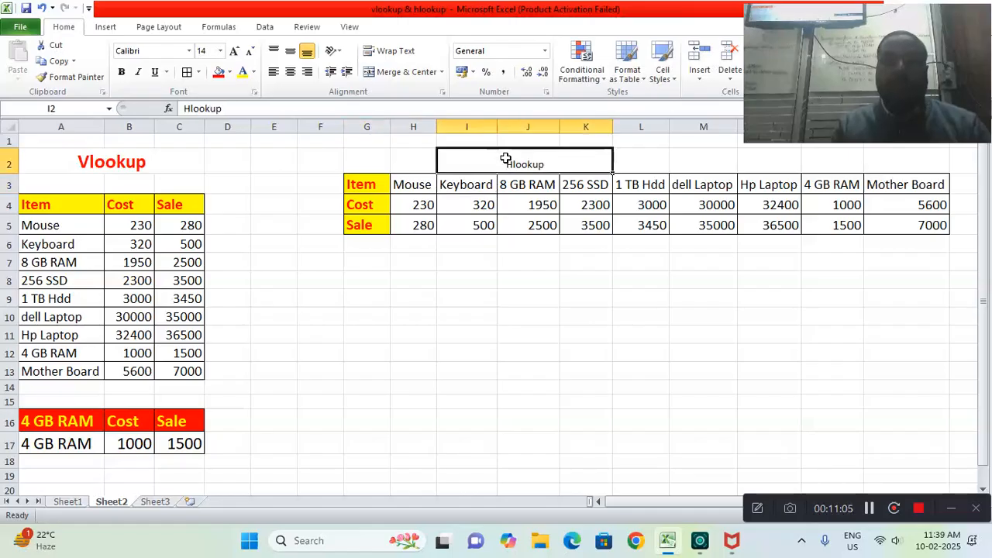
click(234, 53)
click(234, 53)
click(234, 53)
click(234, 52)
click(234, 53)
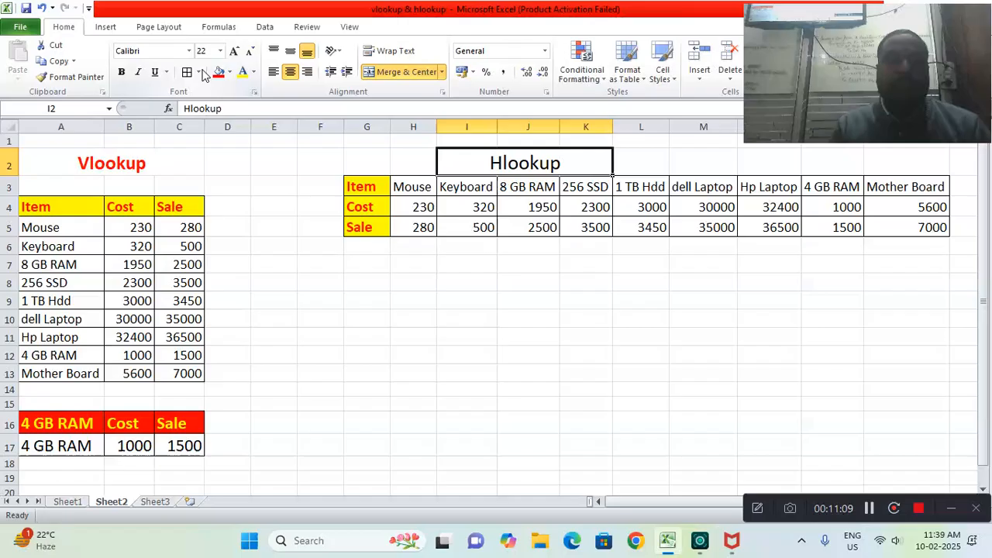
click(249, 51)
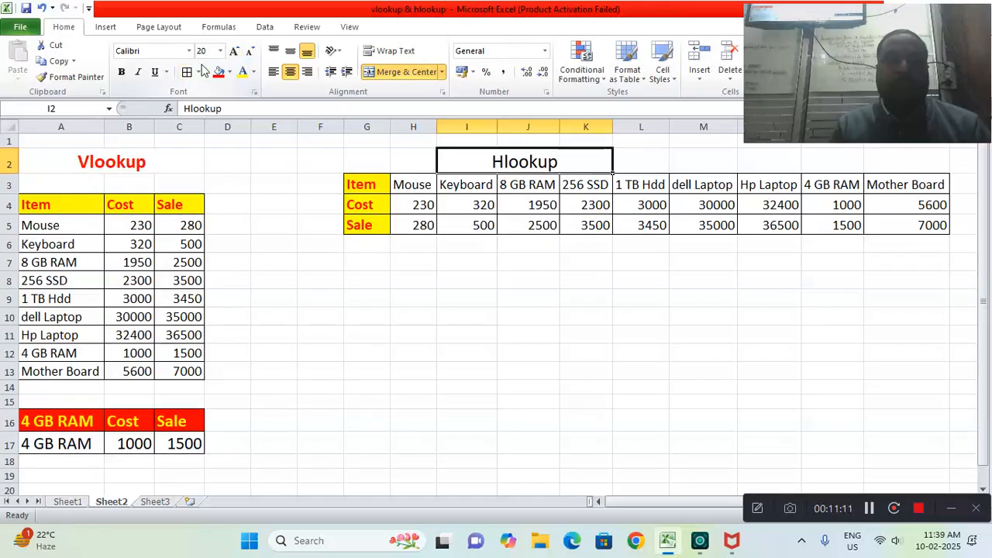
click(120, 71)
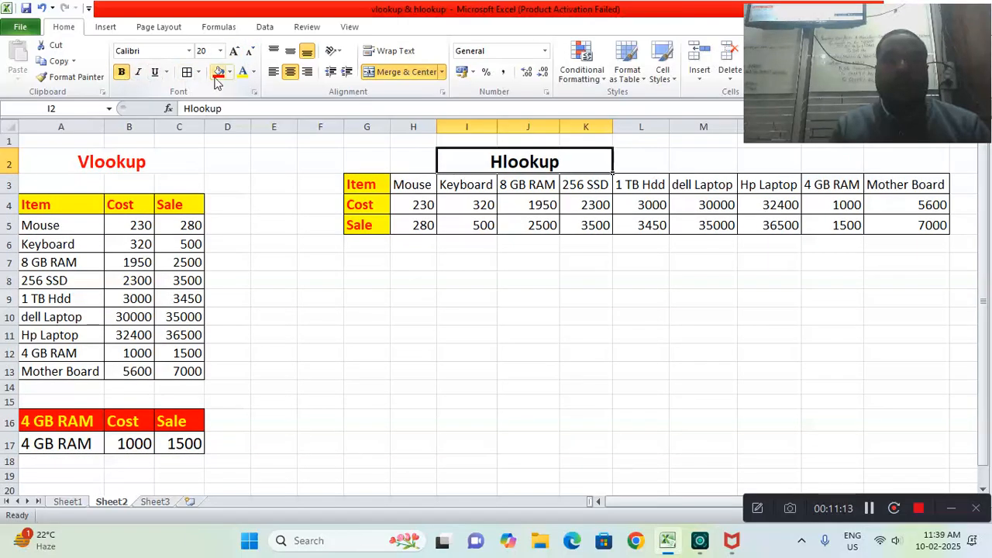
click(254, 72)
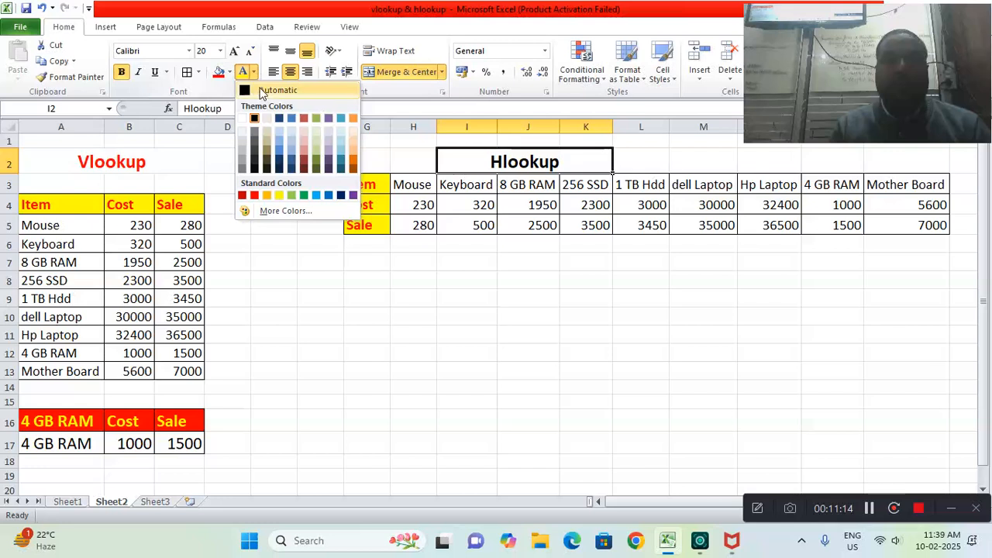
click(254, 195)
click(439, 265)
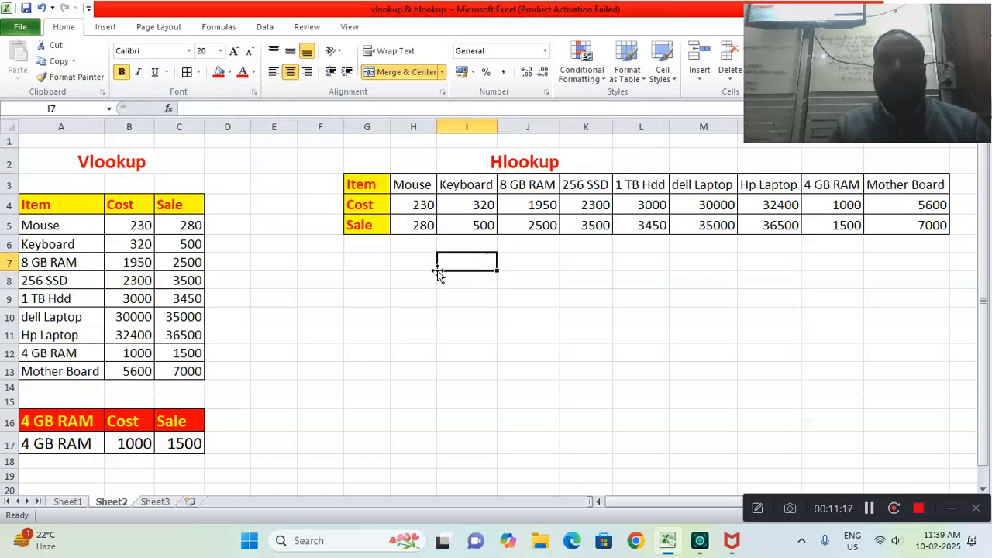
Copy the lookup header row A16:C16, paste it transposed starting at G9, and widen column G to fit.
drag(54, 422, 181, 422)
key(ctrl+c)
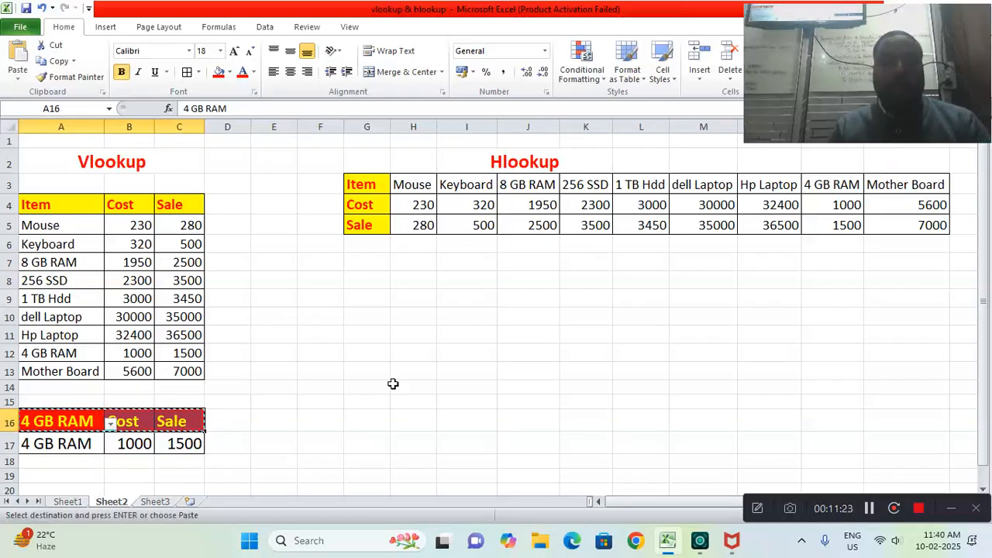
click(378, 301)
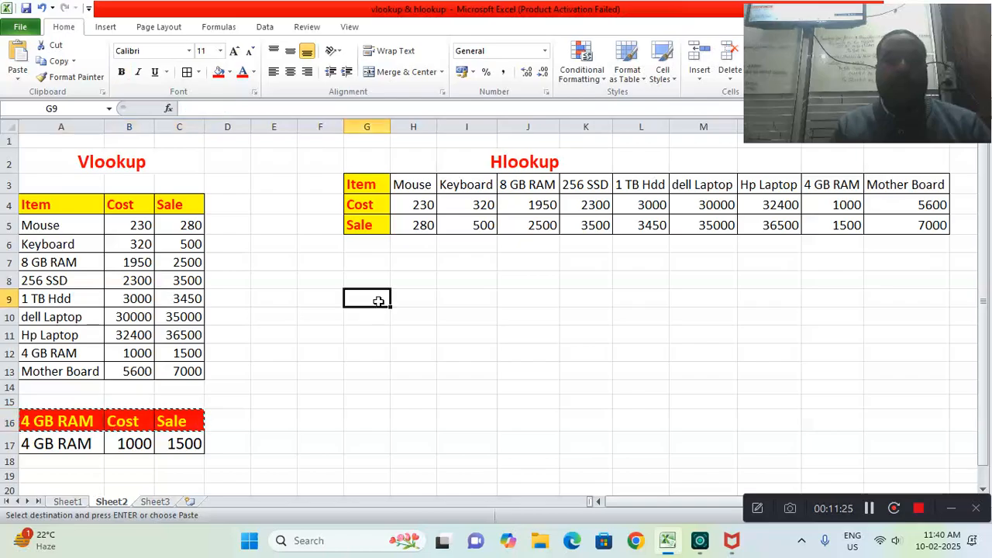
click(22, 68)
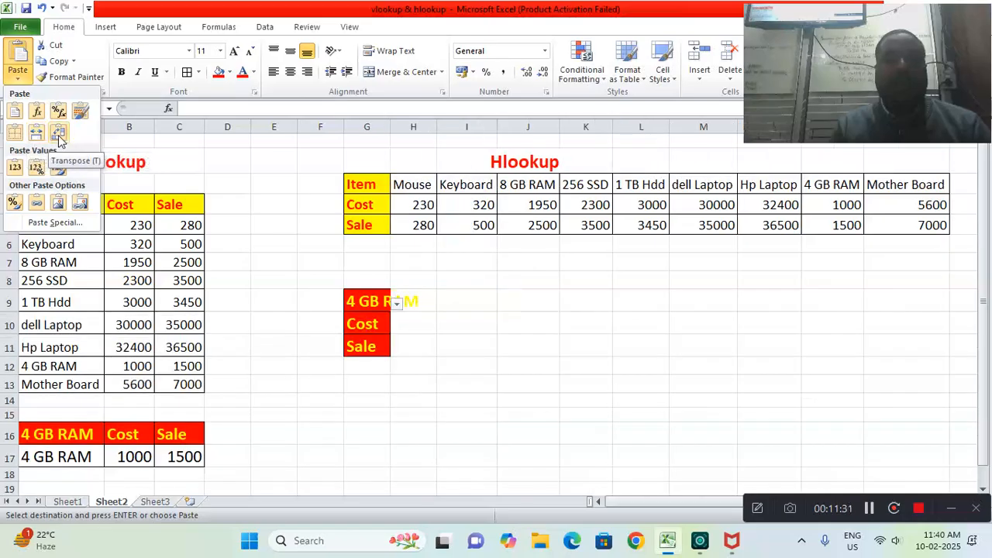
click(59, 138)
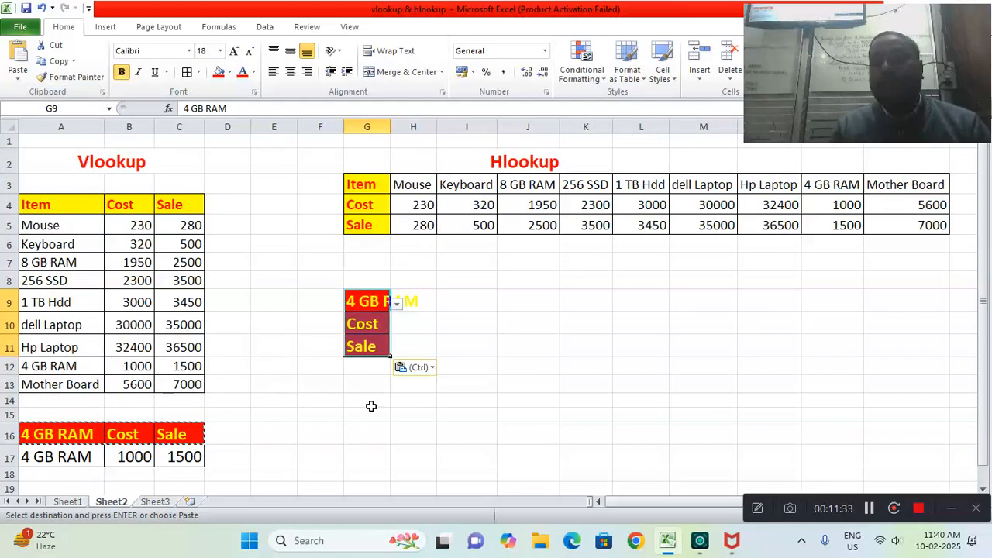
click(370, 403)
double_click(390, 126)
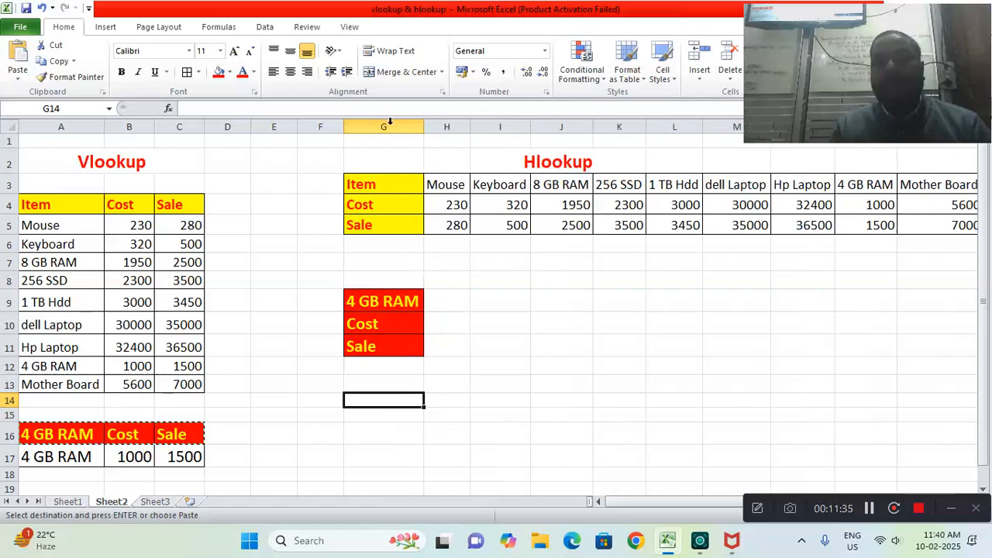
Replace the content of cell G9 with the label Item.
click(395, 295)
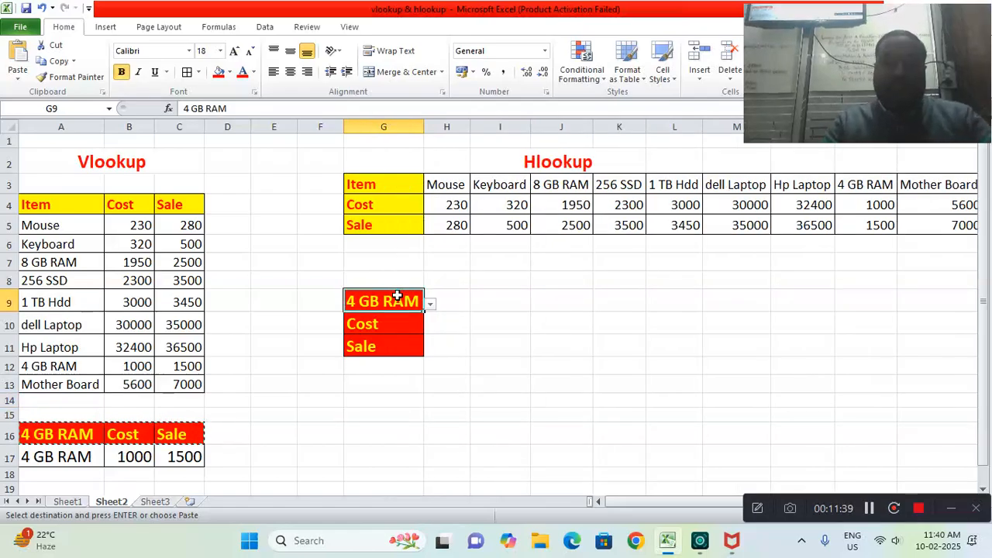
key(Delete)
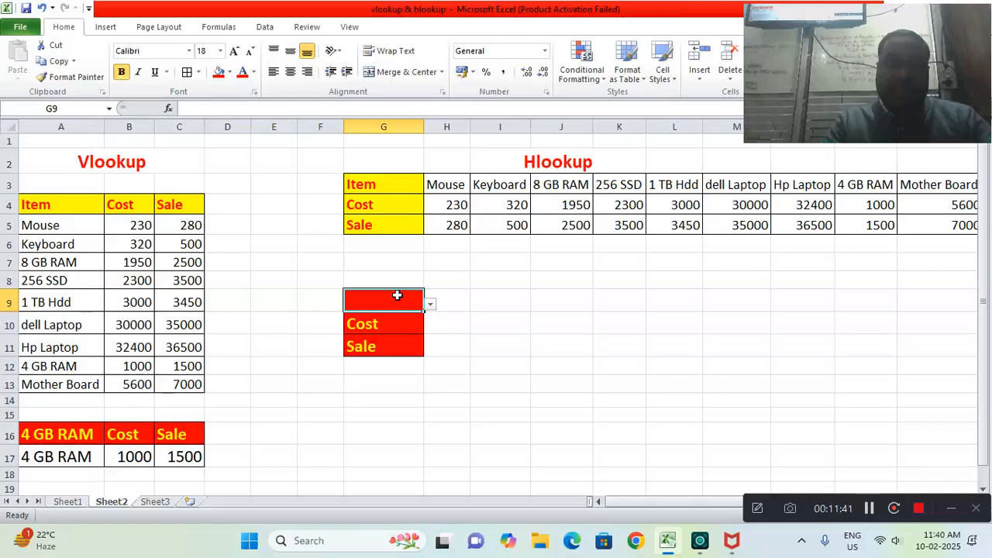
text(Item)
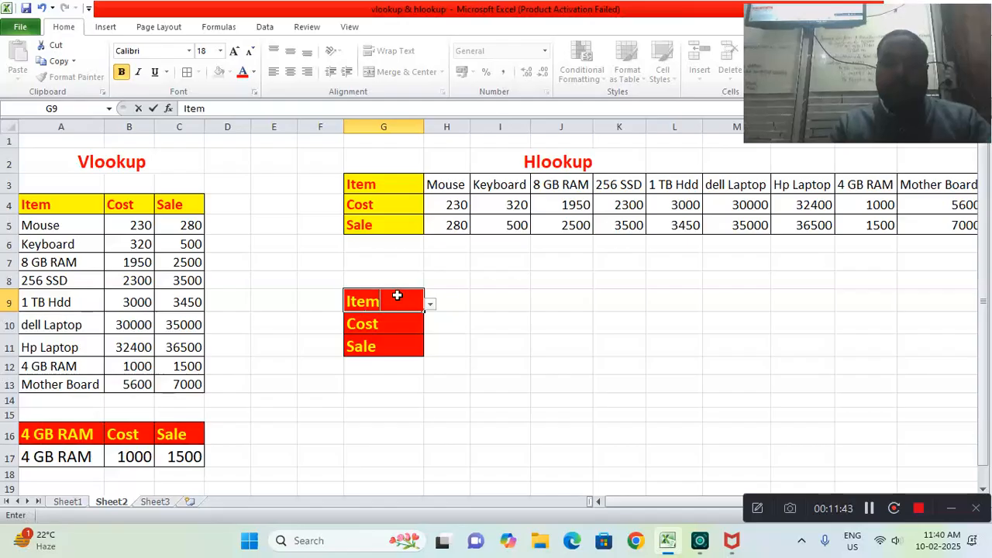
key(Return)
Widen column H and put borders around all cells of the lookup block G9:H11.
drag(426, 301, 441, 341)
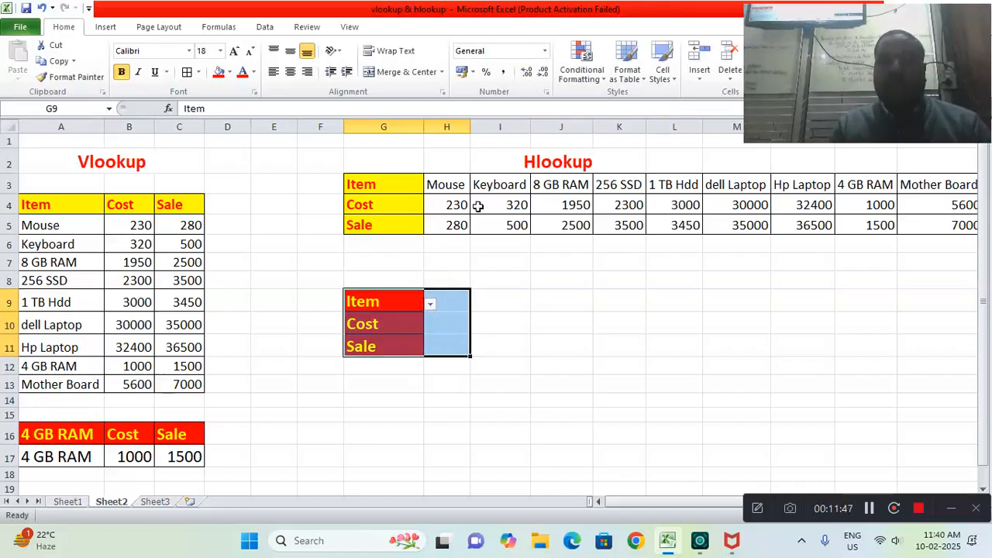
drag(469, 130, 494, 129)
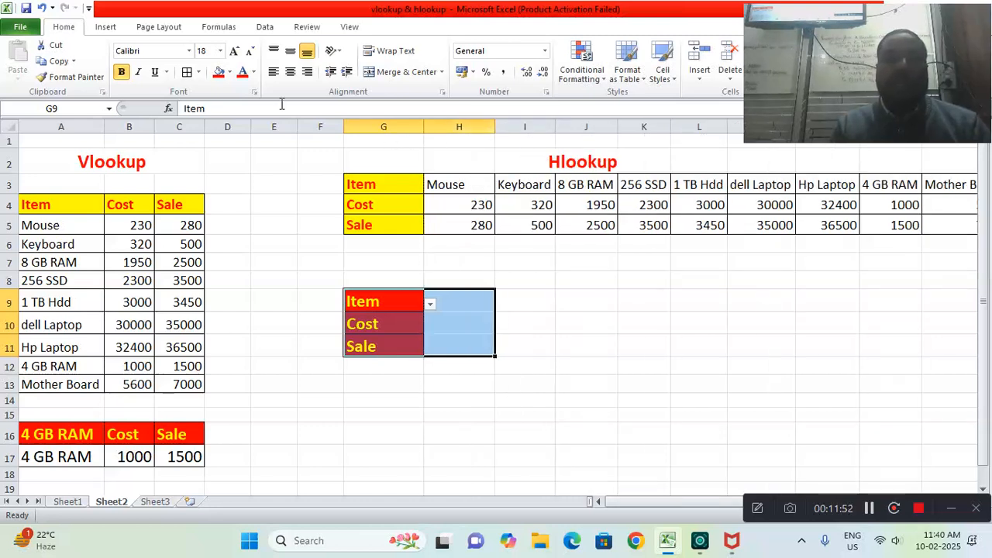
click(457, 310)
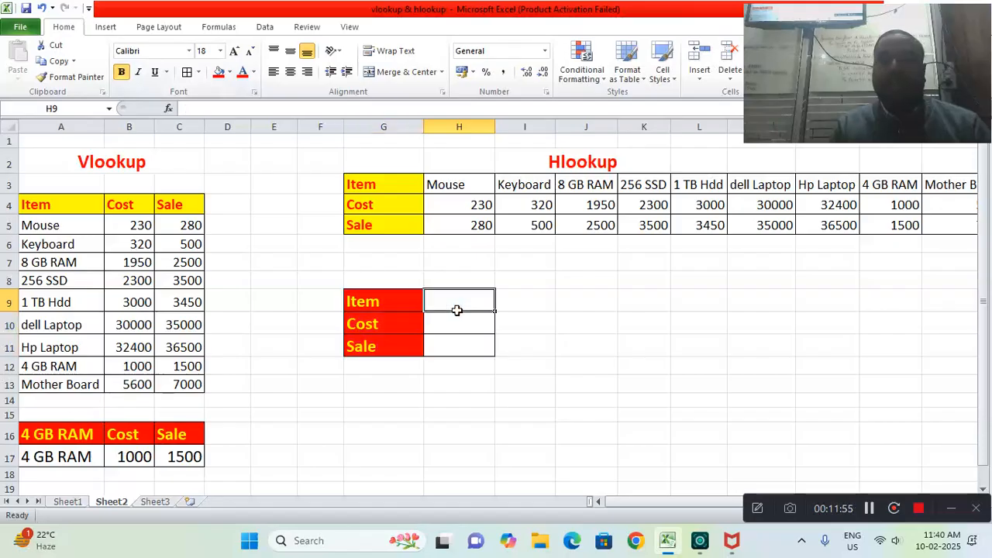
Change the dropdown list source of cell G9 to the transposed table's item row, =$G$3:$P$3.
click(409, 305)
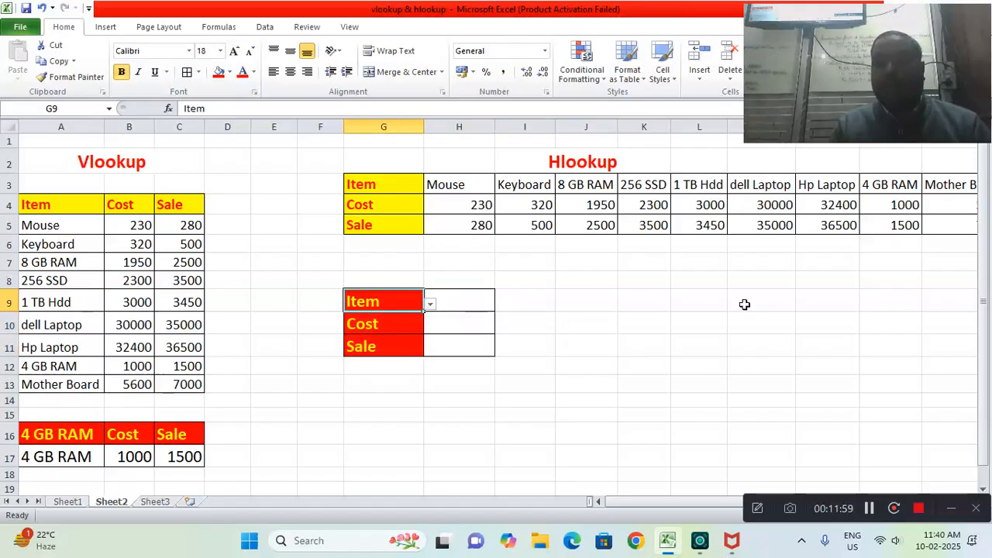
click(265, 31)
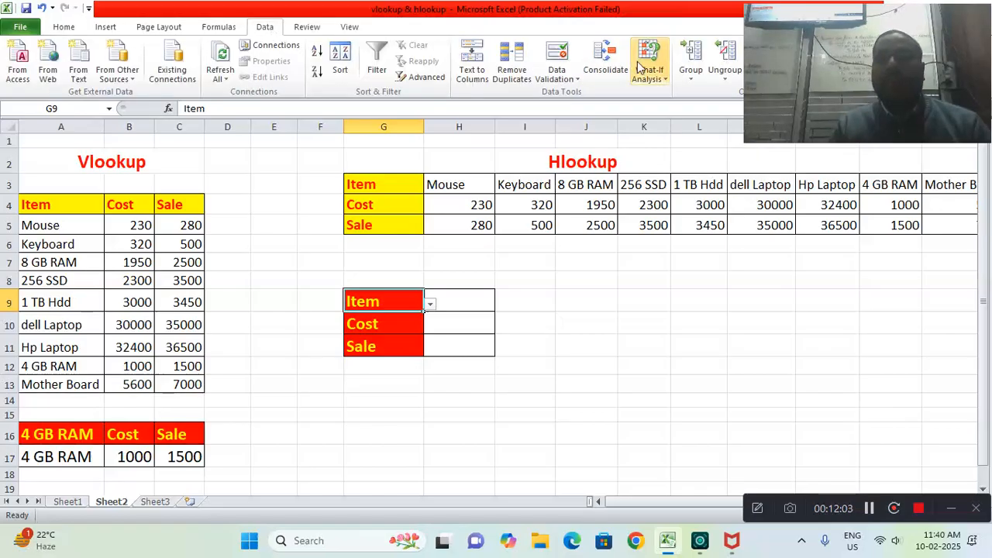
click(576, 53)
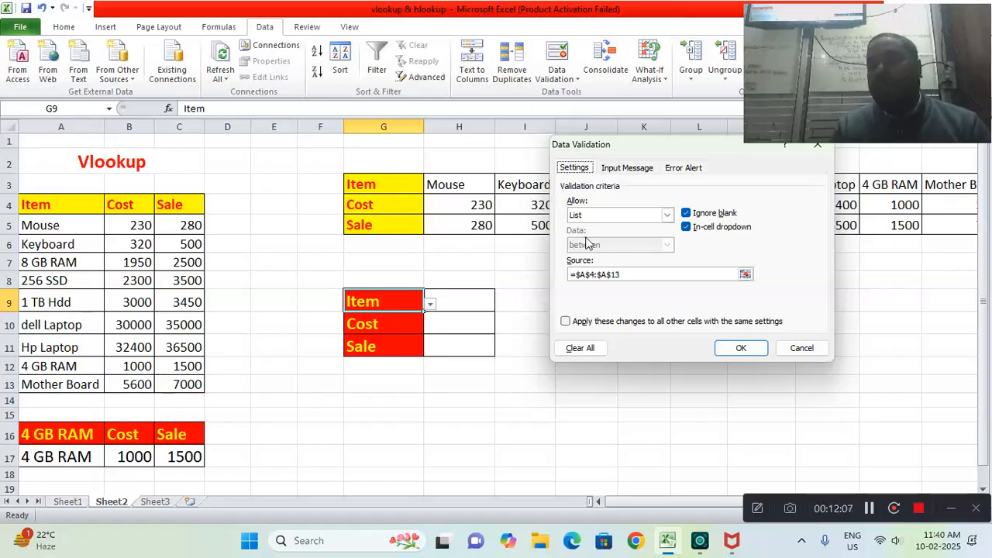
drag(624, 275, 516, 266)
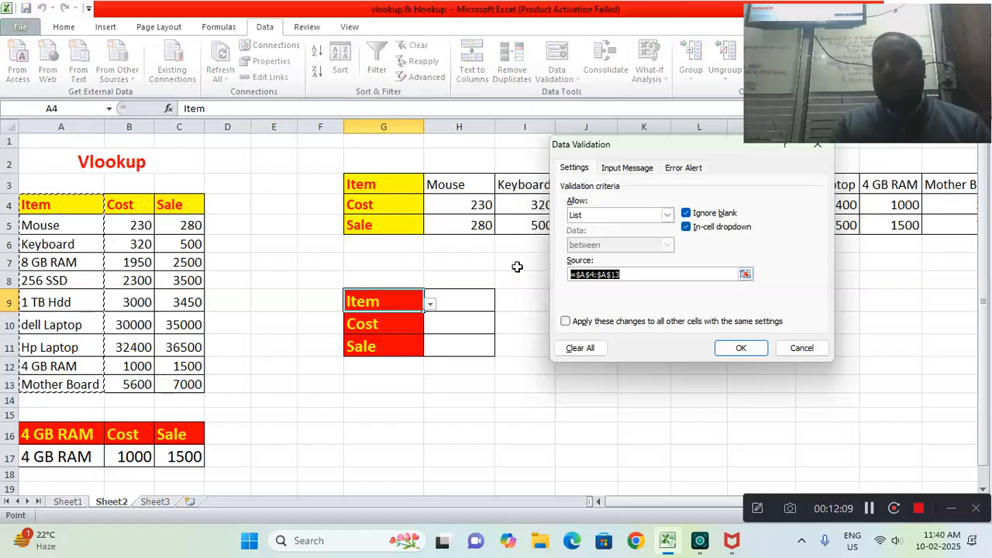
key(BackSpace)
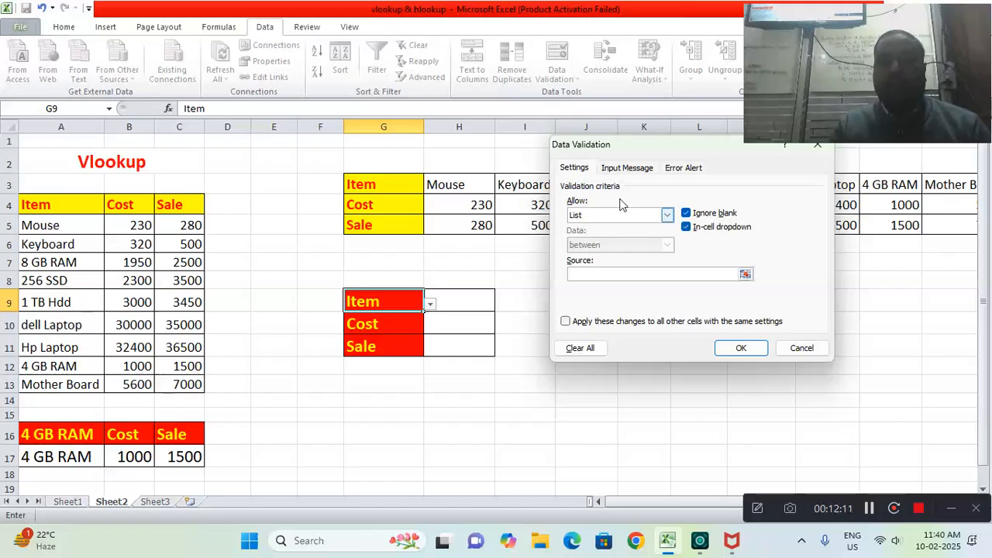
drag(642, 147, 615, 248)
click(397, 184)
drag(397, 184, 882, 189)
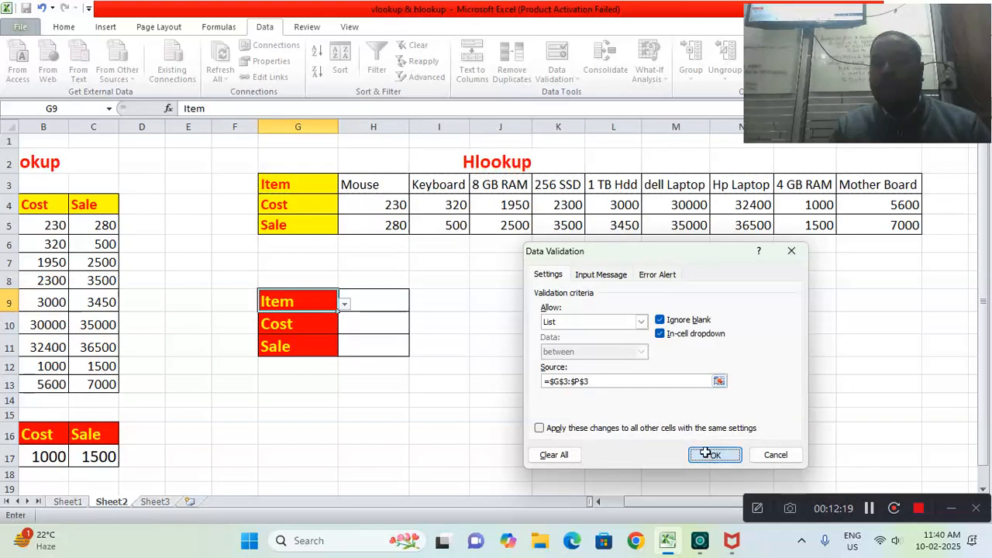
click(703, 452)
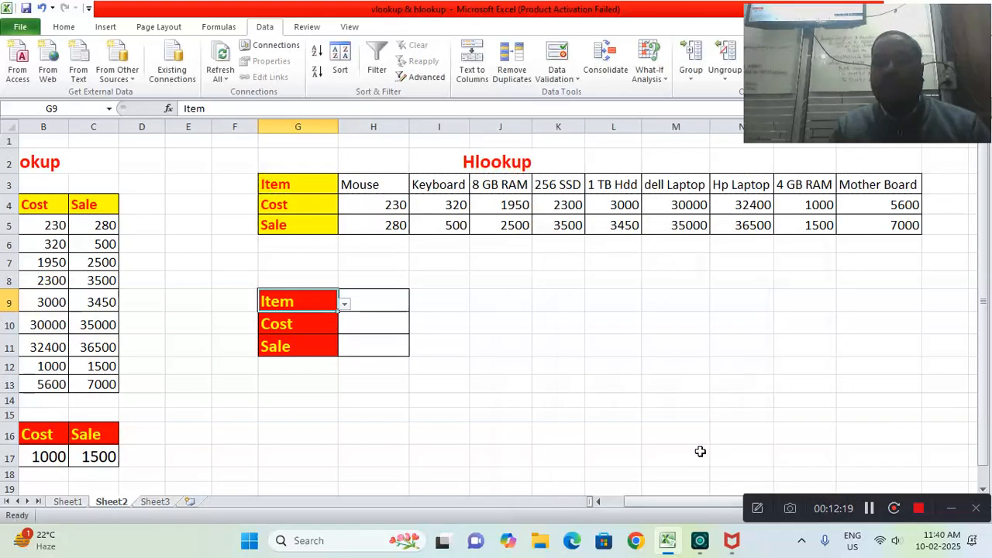
Choose dell Laptop from the dropdown in cell G9 and widen column G to fit it.
click(344, 306)
click(322, 334)
click(344, 306)
click(319, 354)
click(346, 306)
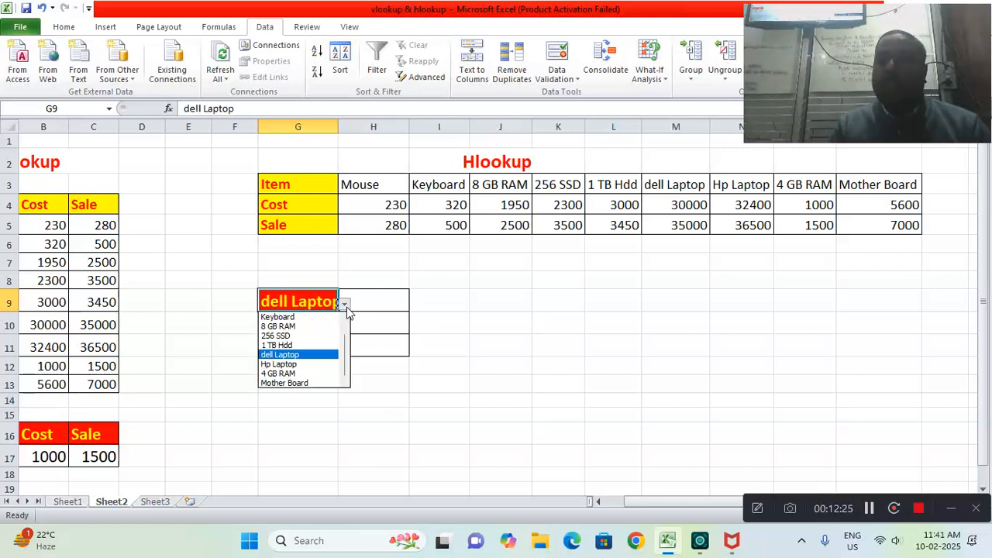
click(341, 127)
drag(341, 126, 348, 127)
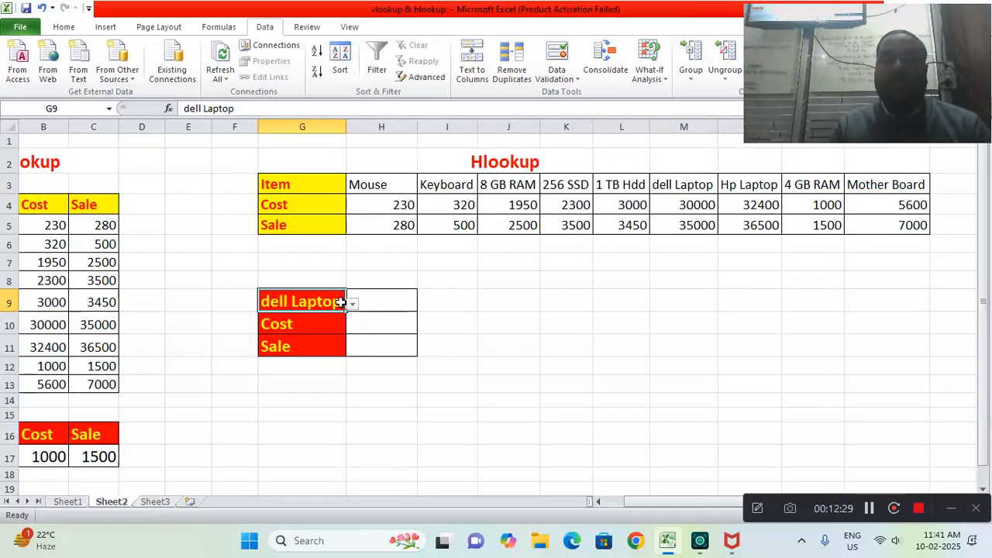
click(371, 304)
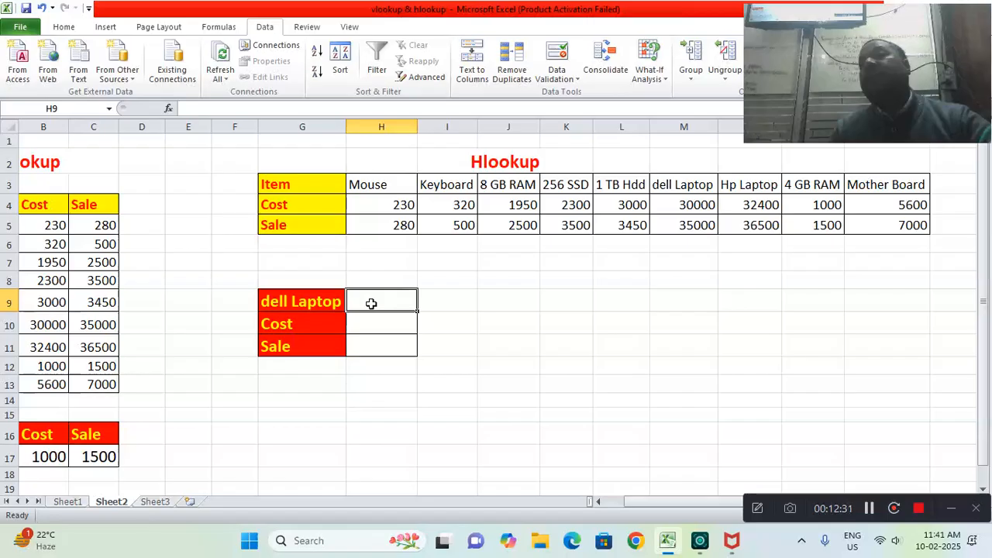
text(=)
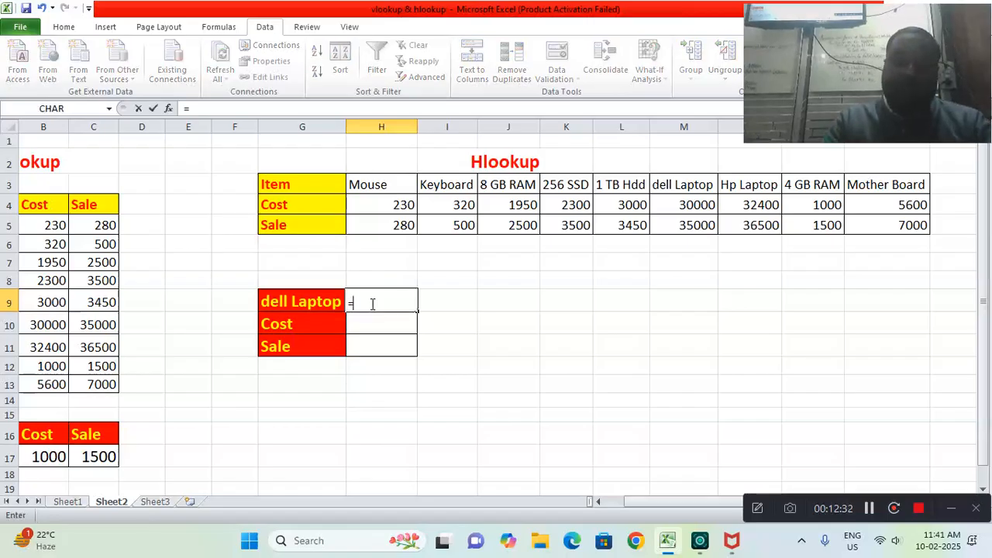
text(hl)
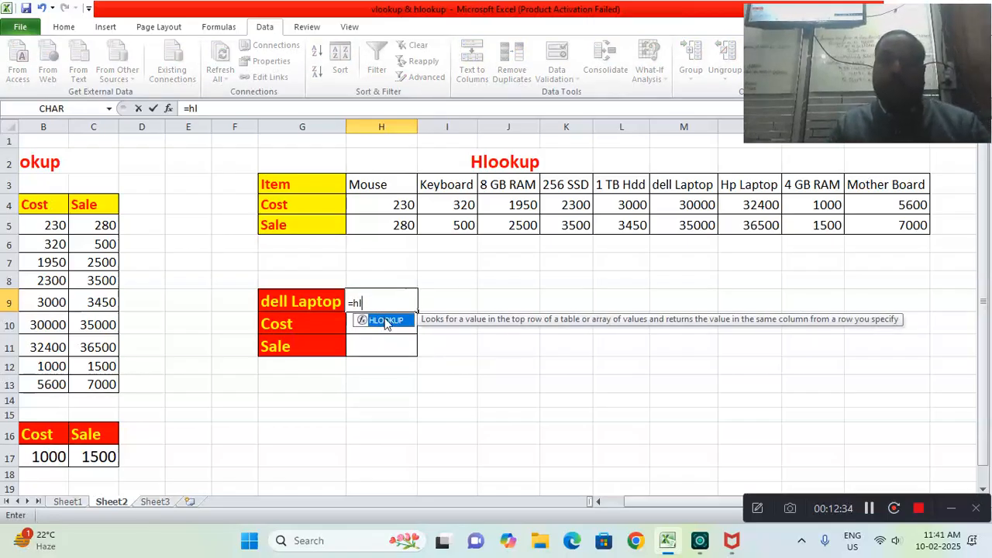
double_click(386, 321)
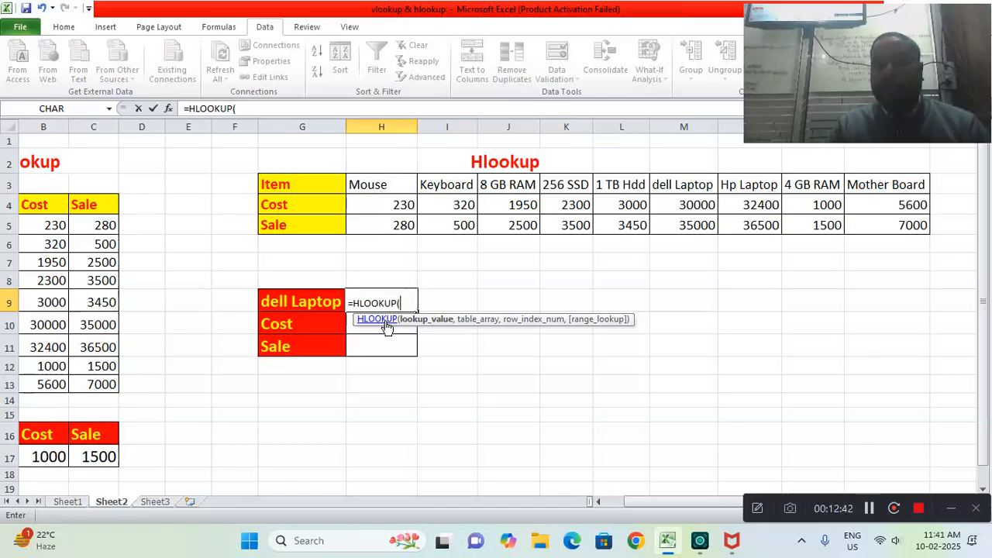
click(868, 509)
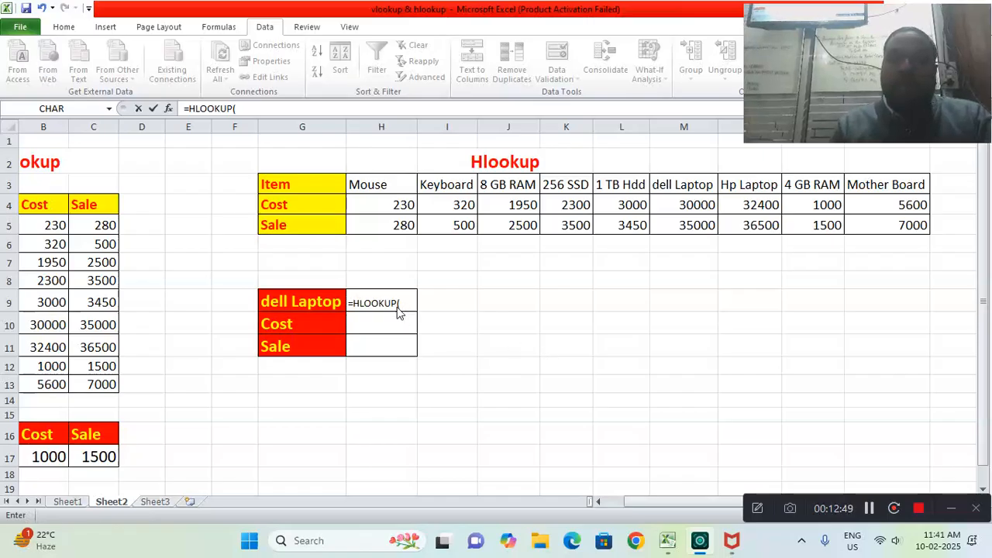
click(307, 300)
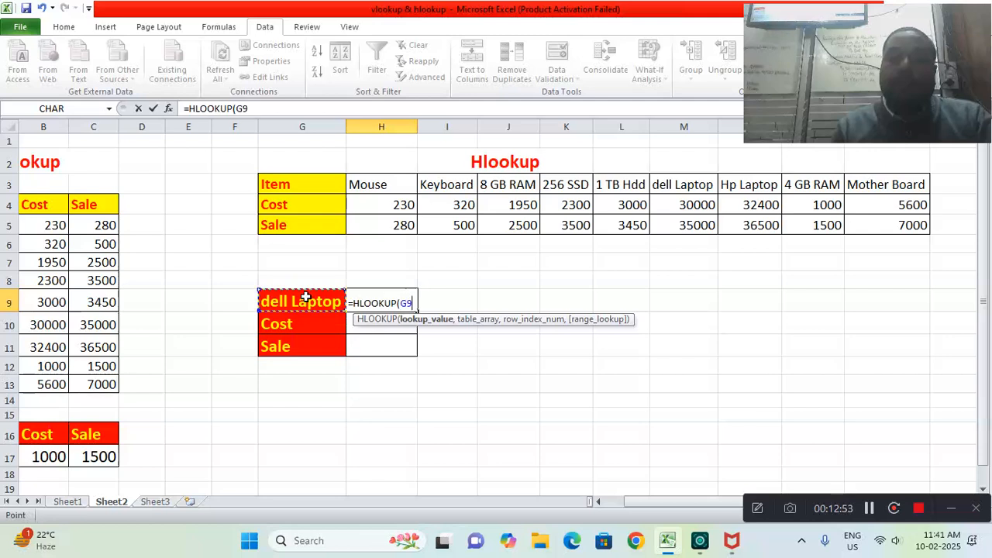
text(,)
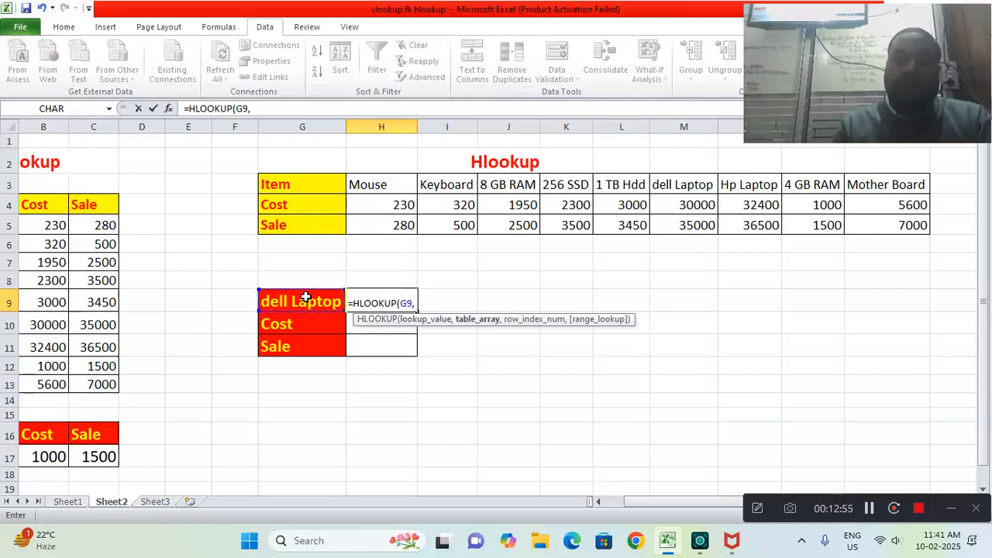
key(Escape)
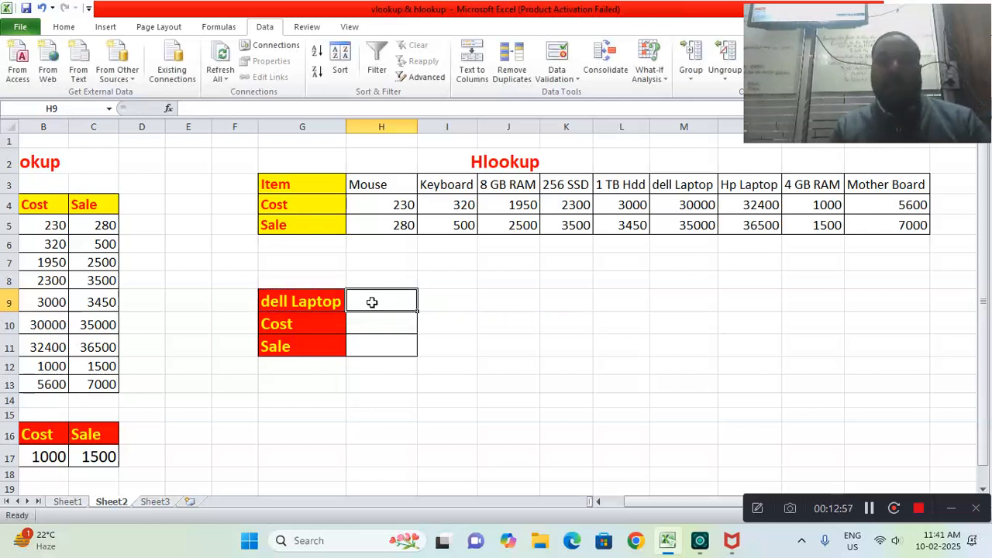
Set the font size of the result cells H9:H11 to 18 pt.
drag(372, 301, 371, 336)
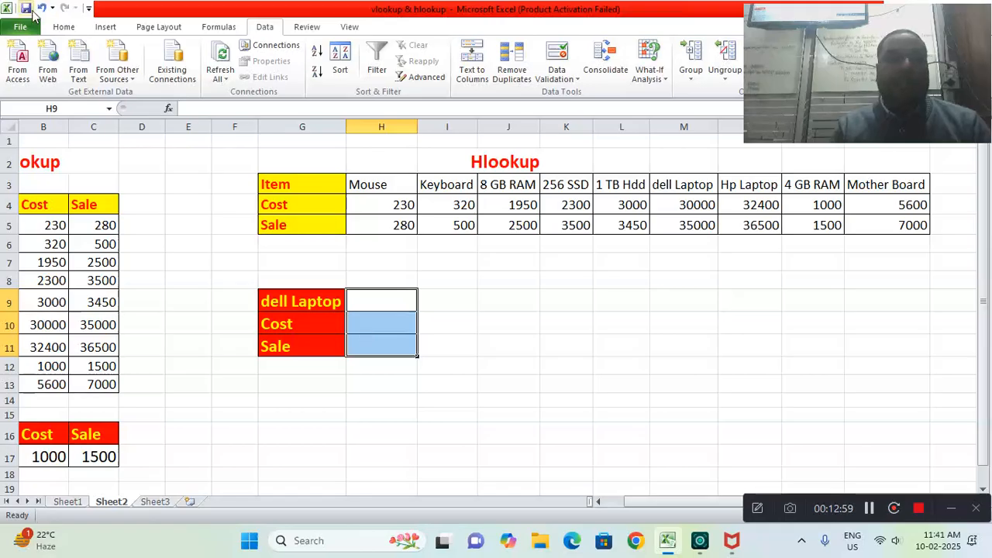
click(64, 27)
click(234, 51)
click(234, 51)
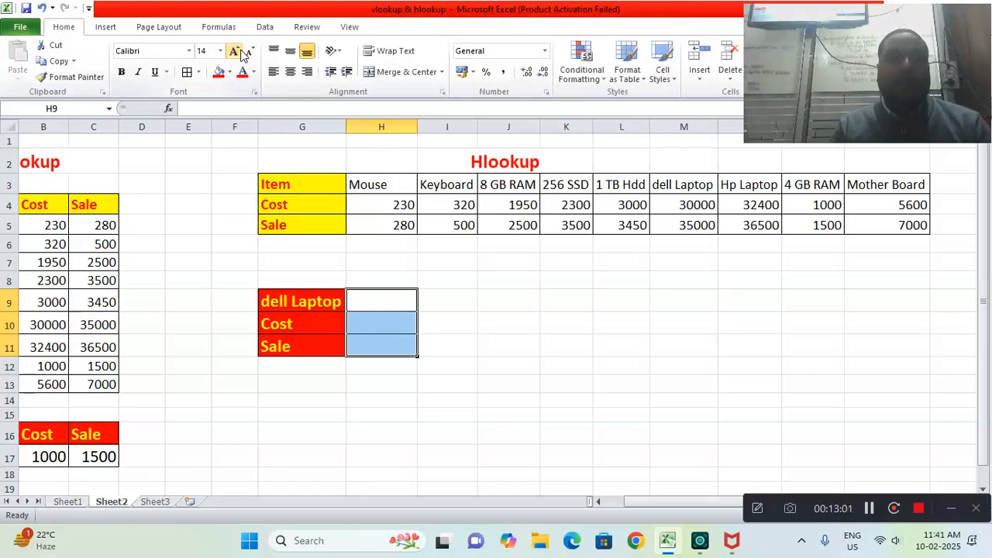
click(238, 52)
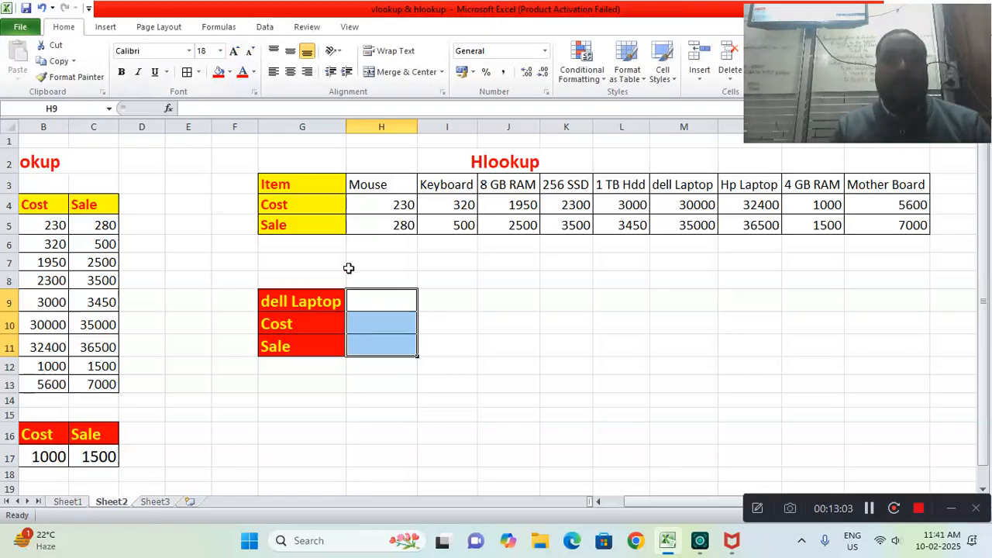
Enter =HLOOKUP(G9,G3:P5,1,0) in cell H9 and widen column H to fit the result.
click(322, 296)
click(379, 301)
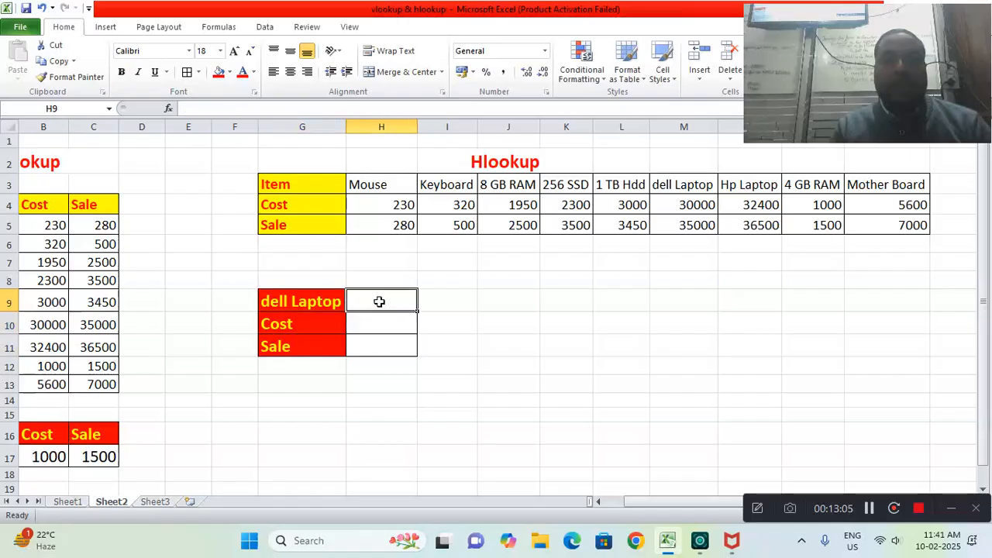
text(=)
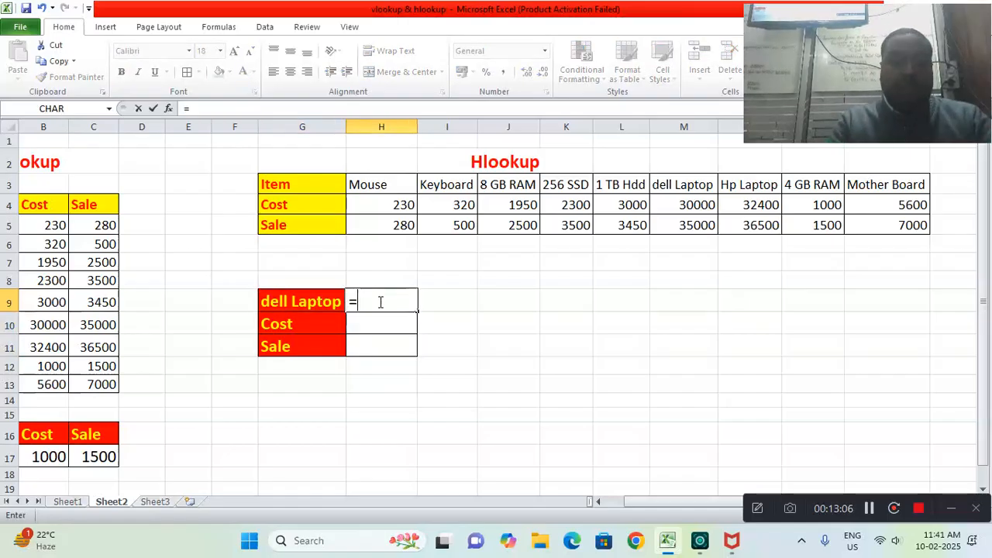
text(H)
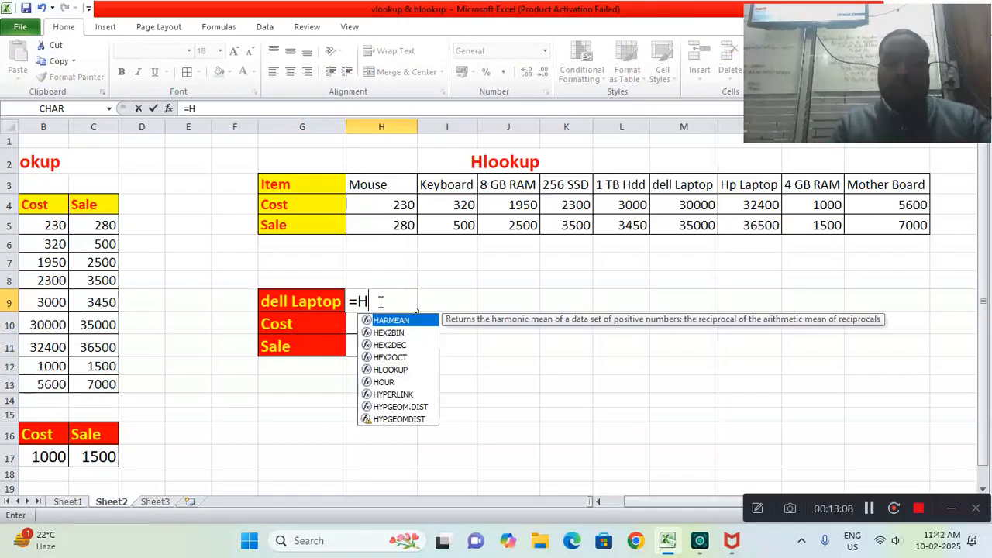
text(L)
double_click(388, 319)
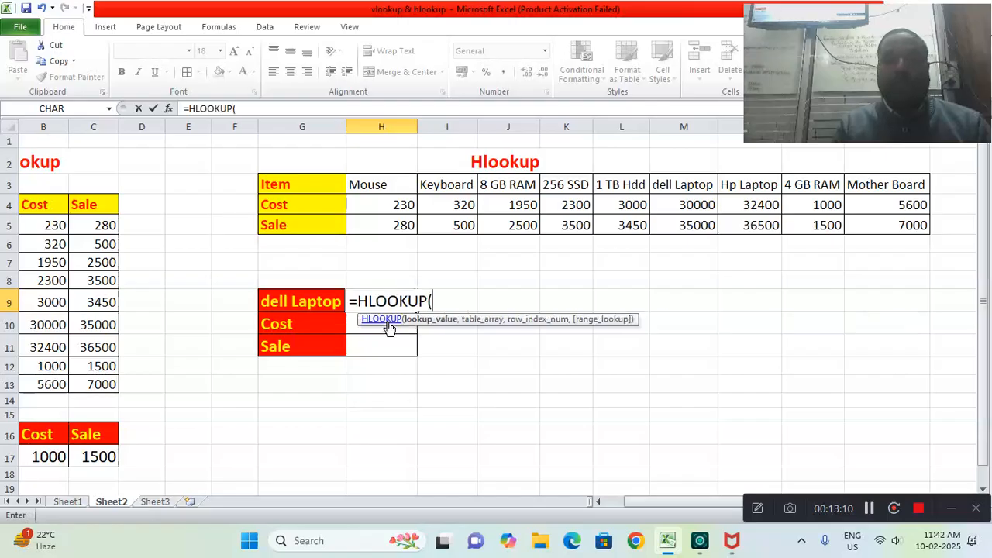
click(307, 302)
text(,)
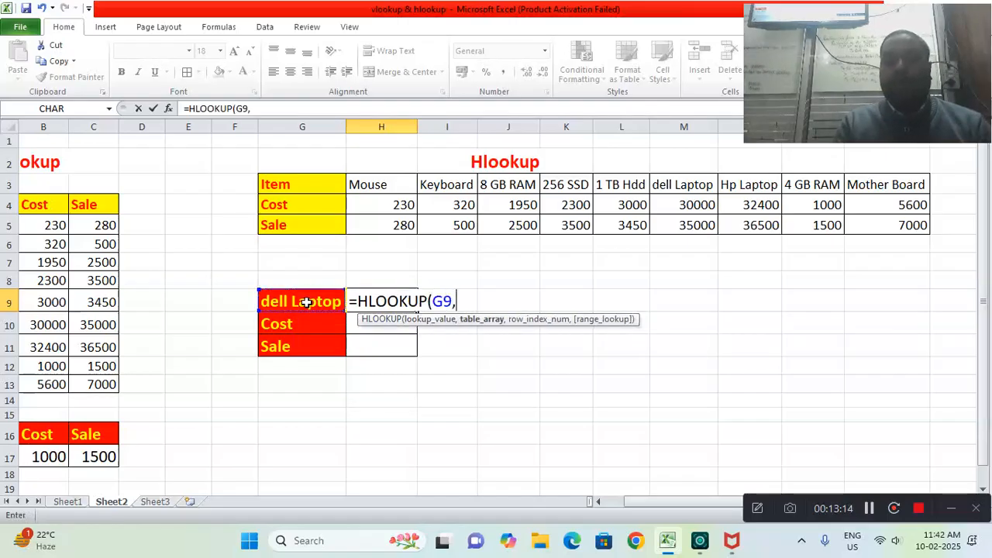
drag(321, 186, 888, 225)
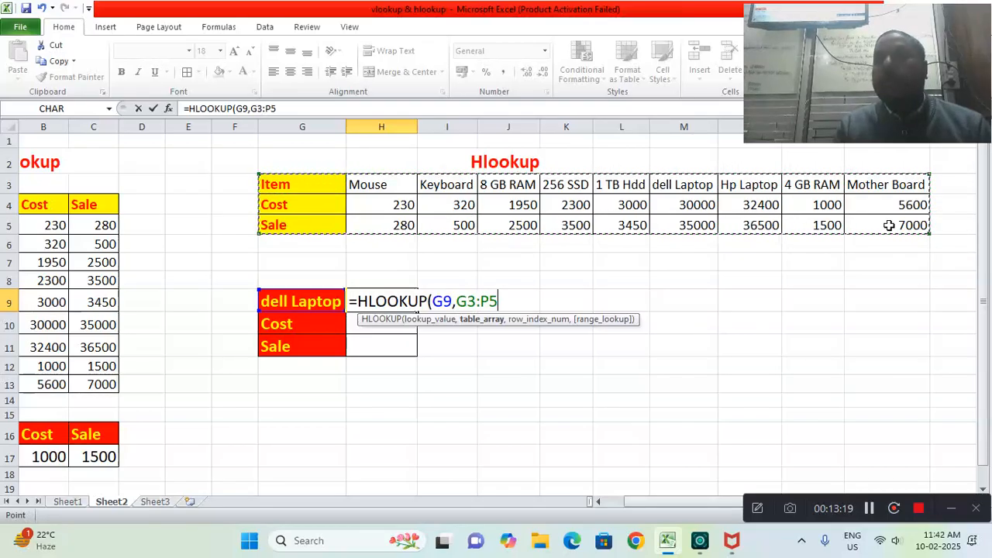
text(,)
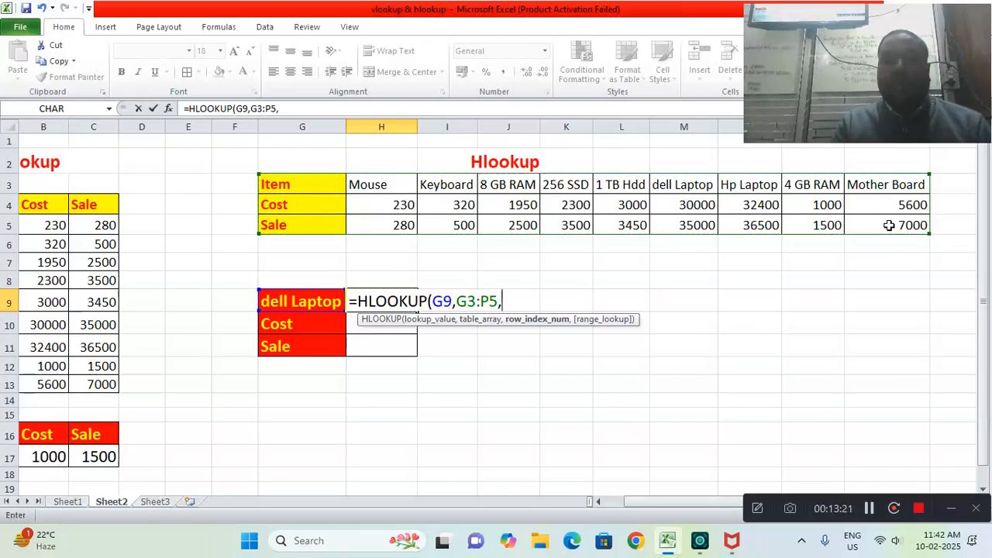
text(1)
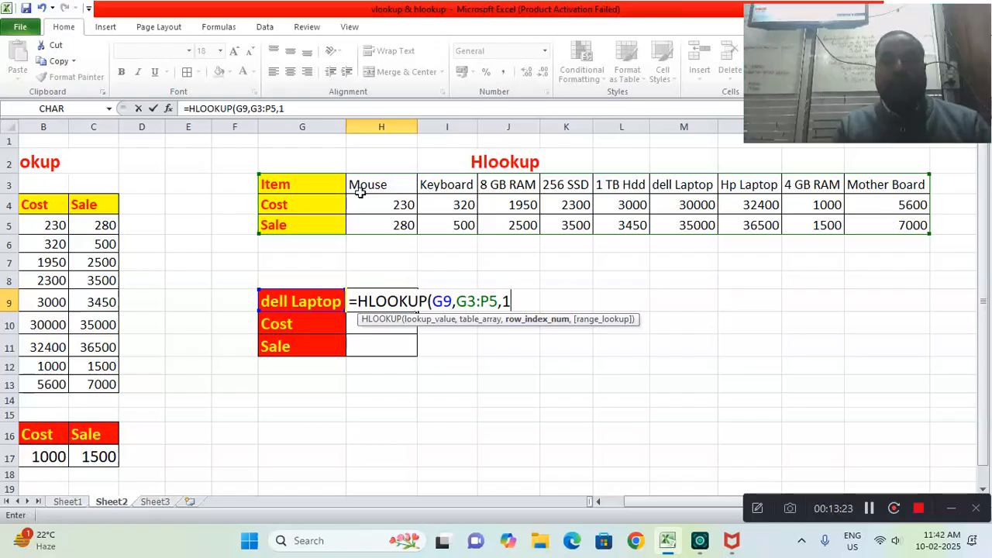
text(,)
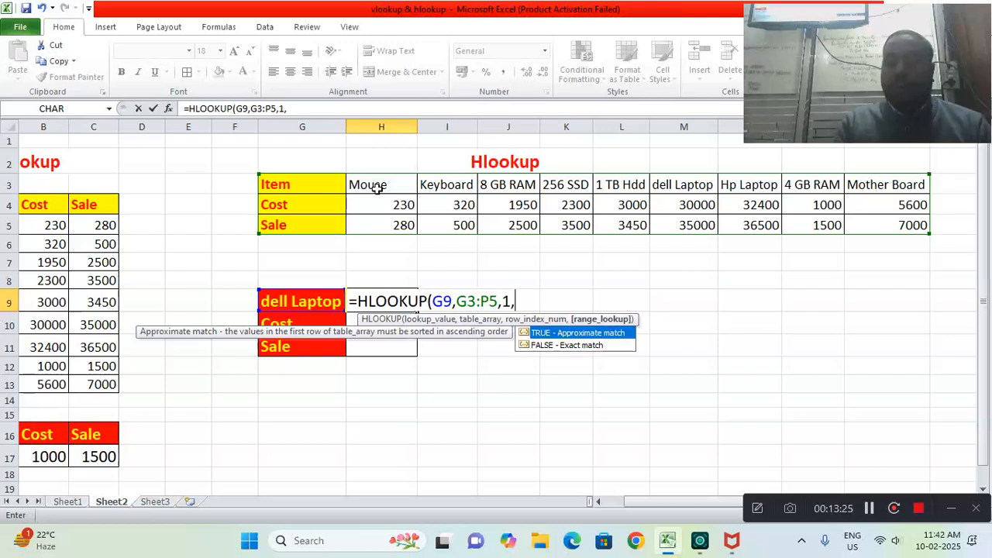
text(0))
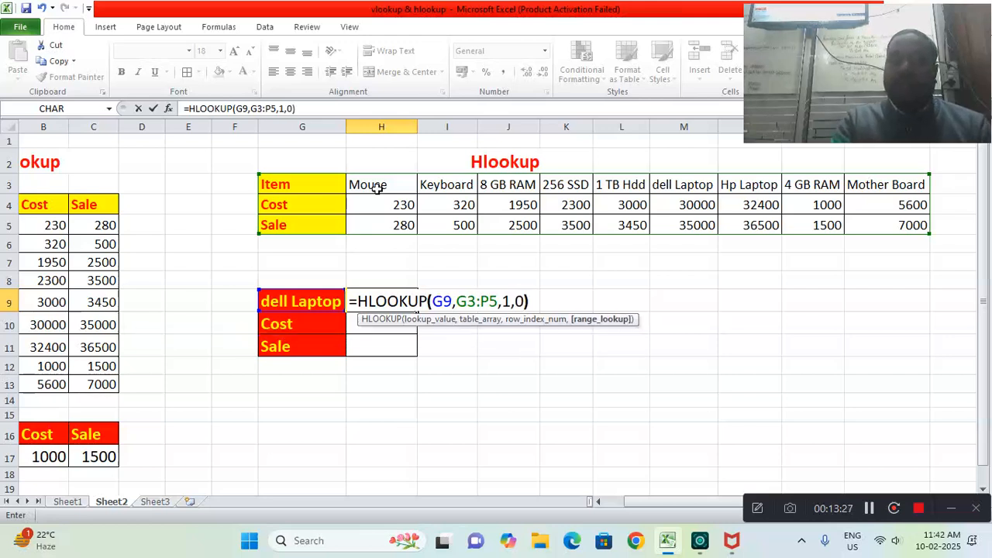
key(Return)
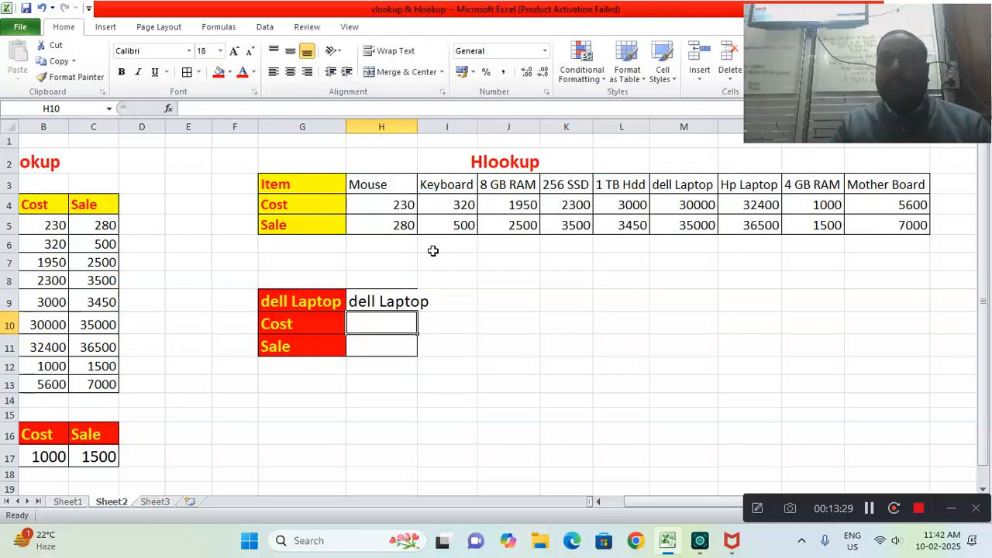
double_click(416, 127)
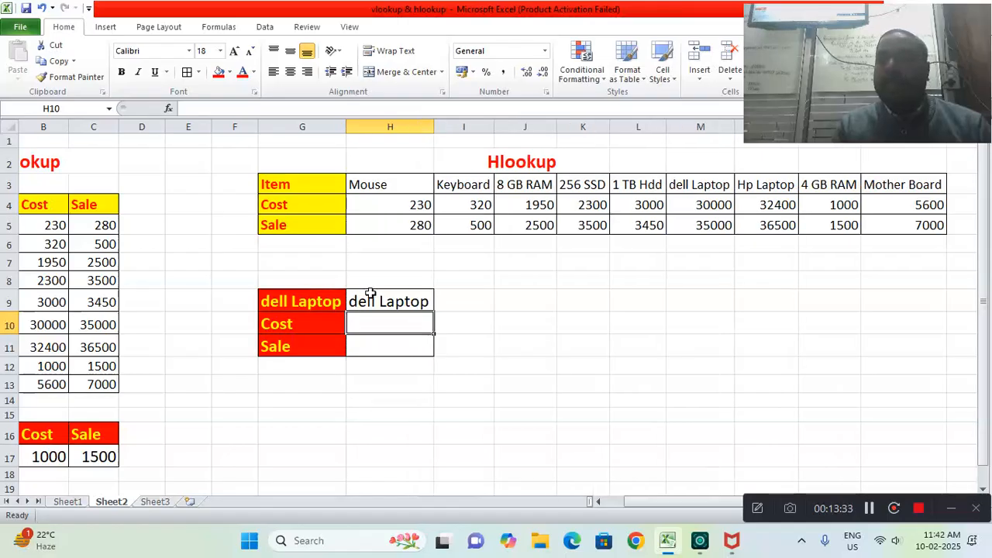
Choose Keyboard from the dropdown in cell G9 to test the item lookup.
click(324, 306)
click(353, 302)
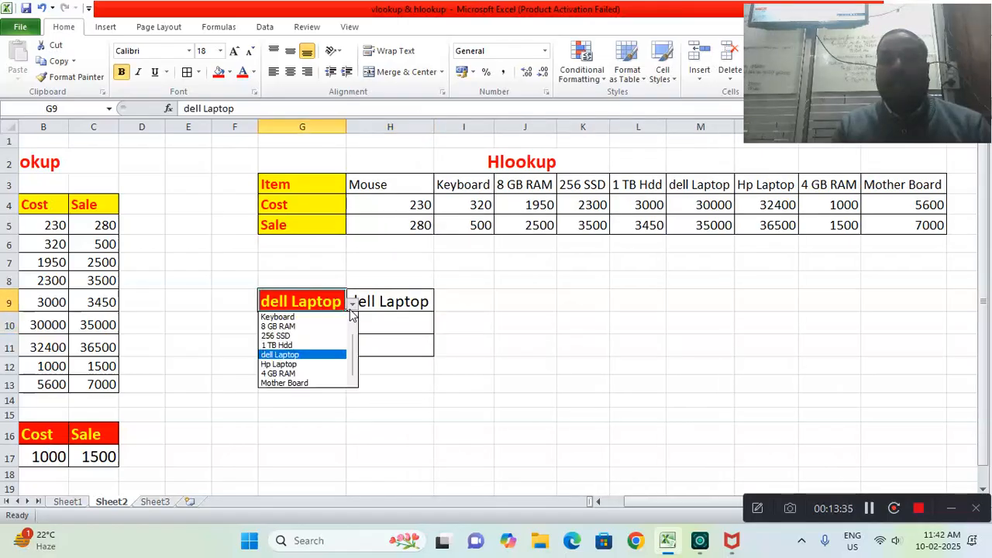
click(304, 318)
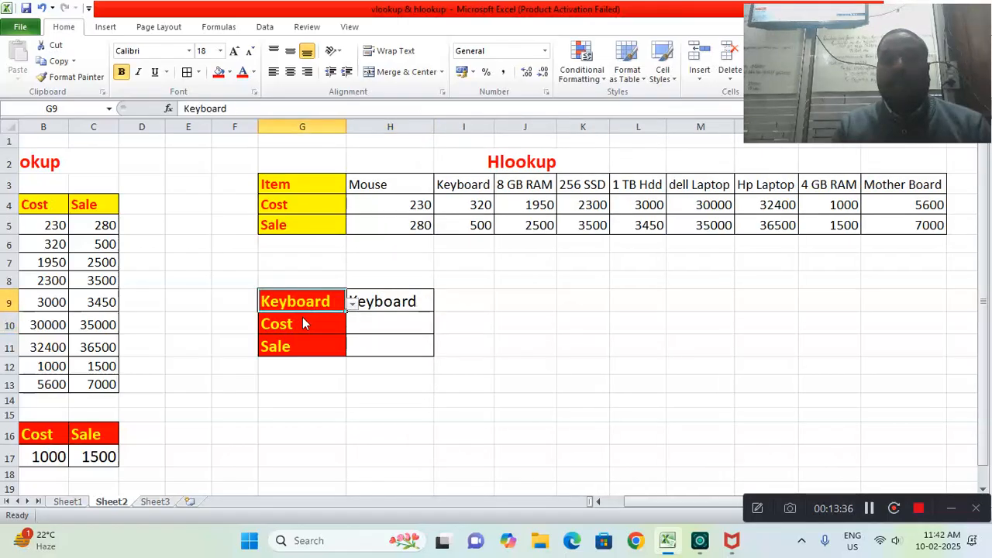
click(368, 322)
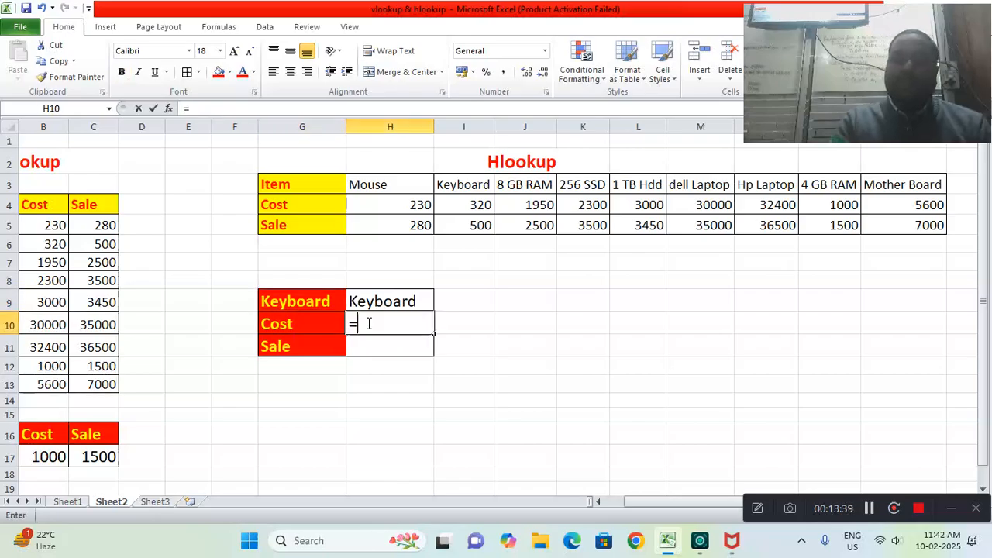
text(=HL)
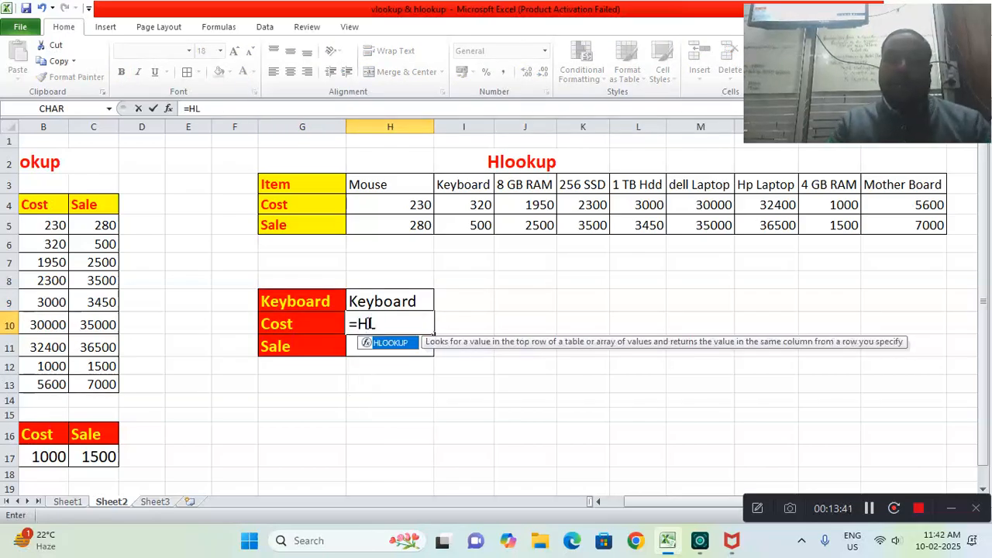
key(Return)
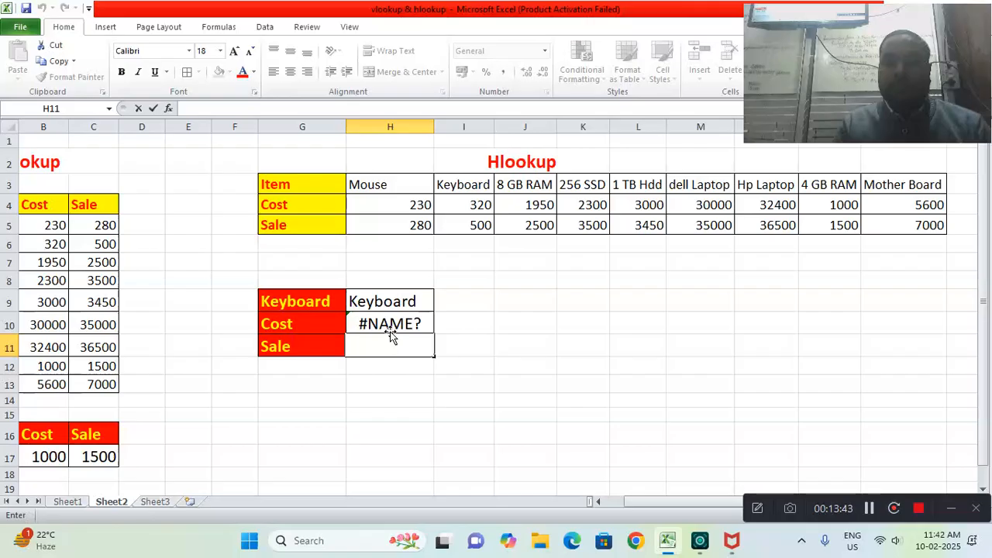
click(389, 326)
key(Delete)
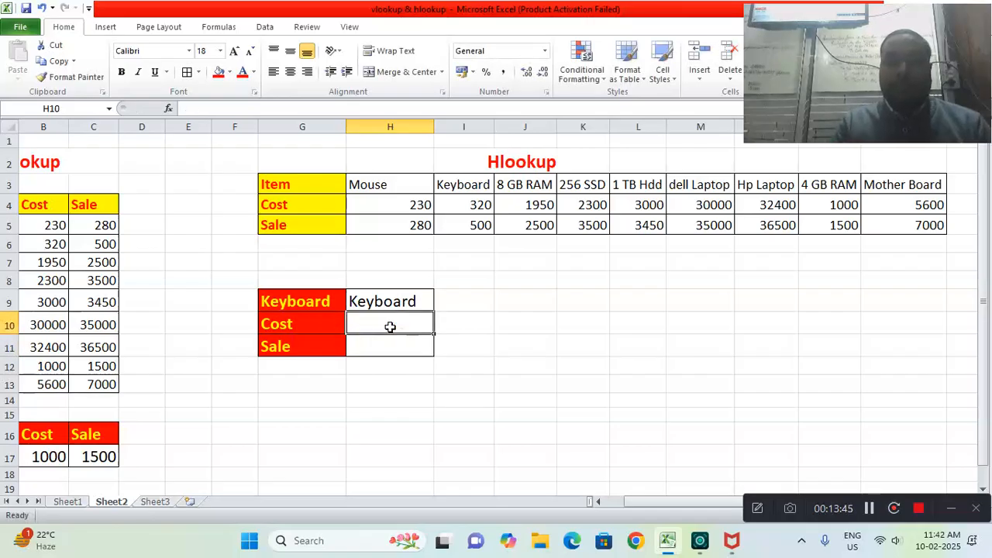
Enter =HLOOKUP(G9,G3:P5,2,0) in cell H10 to return the chosen item's cost.
text(=HL)
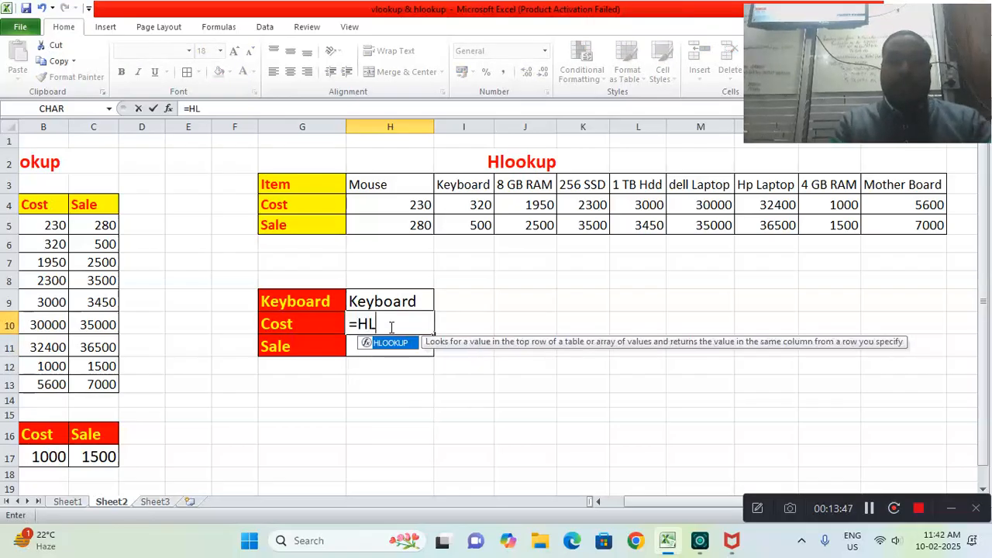
double_click(391, 343)
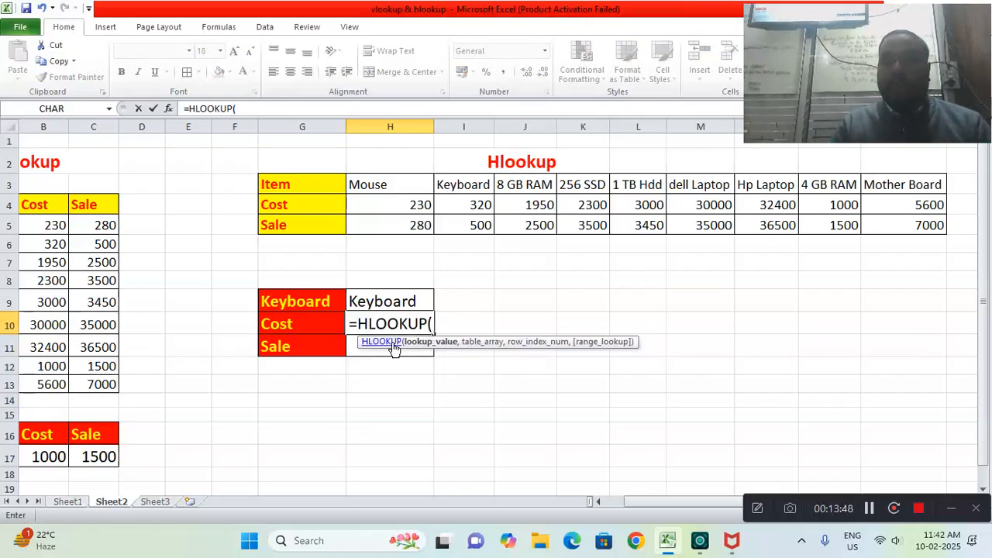
click(330, 300)
text(,)
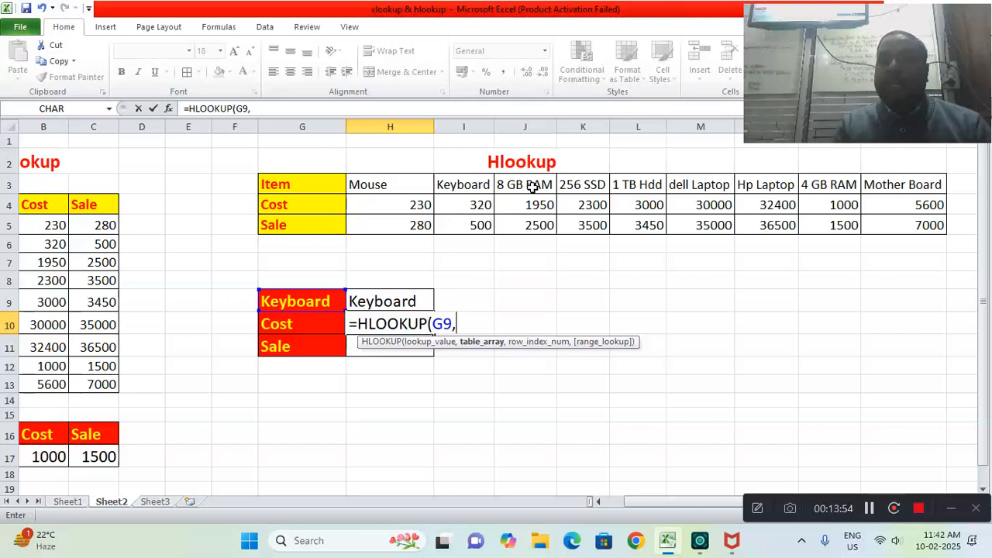
drag(308, 183, 902, 231)
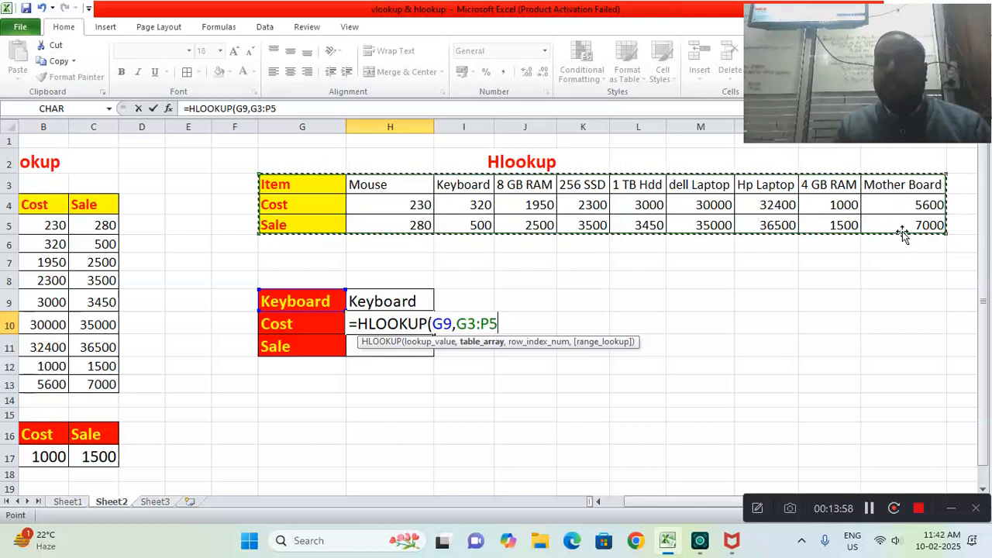
text(,)
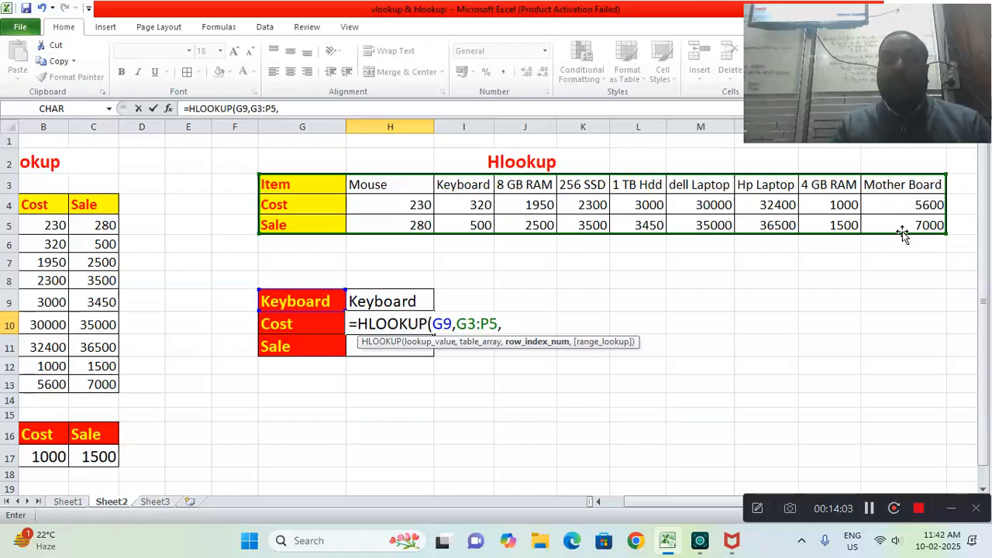
text(2)
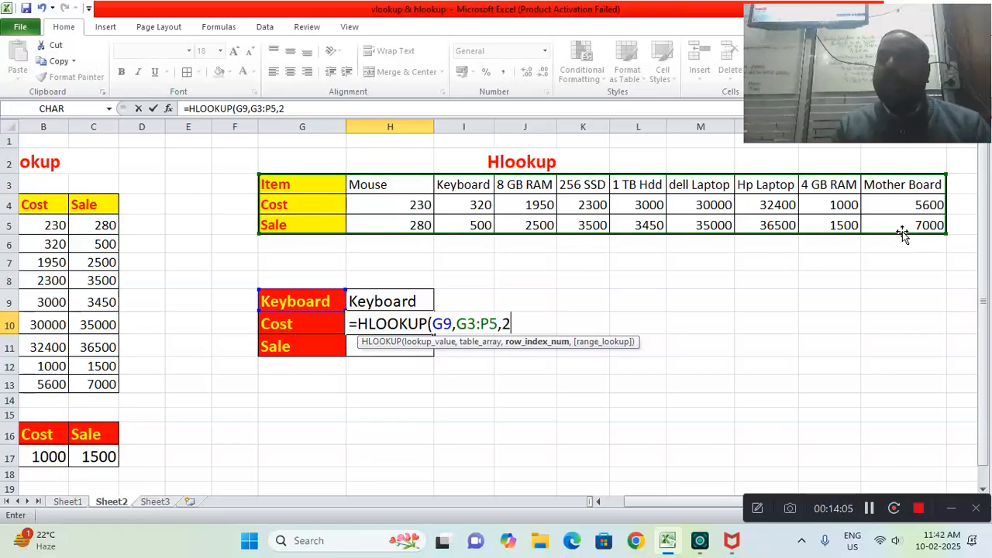
text(,0)
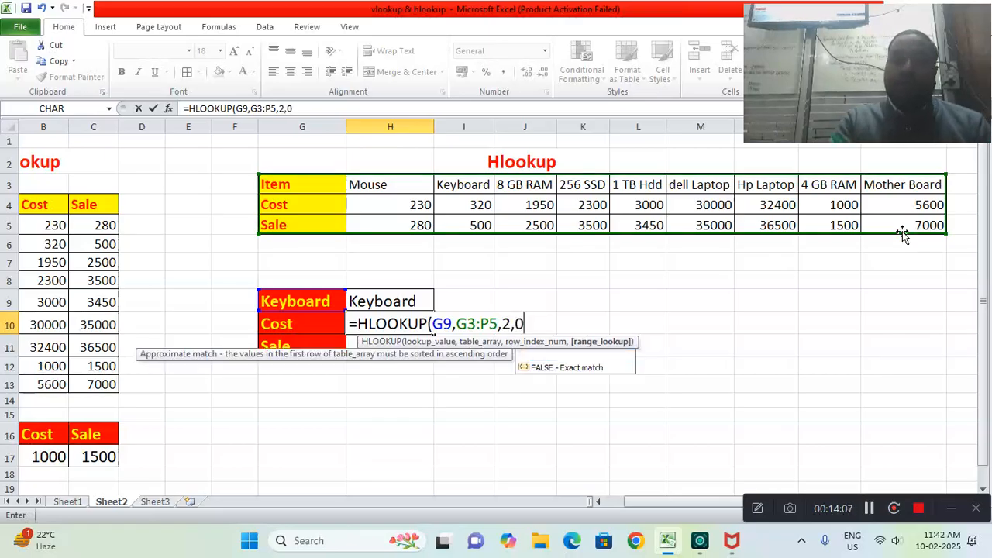
text())
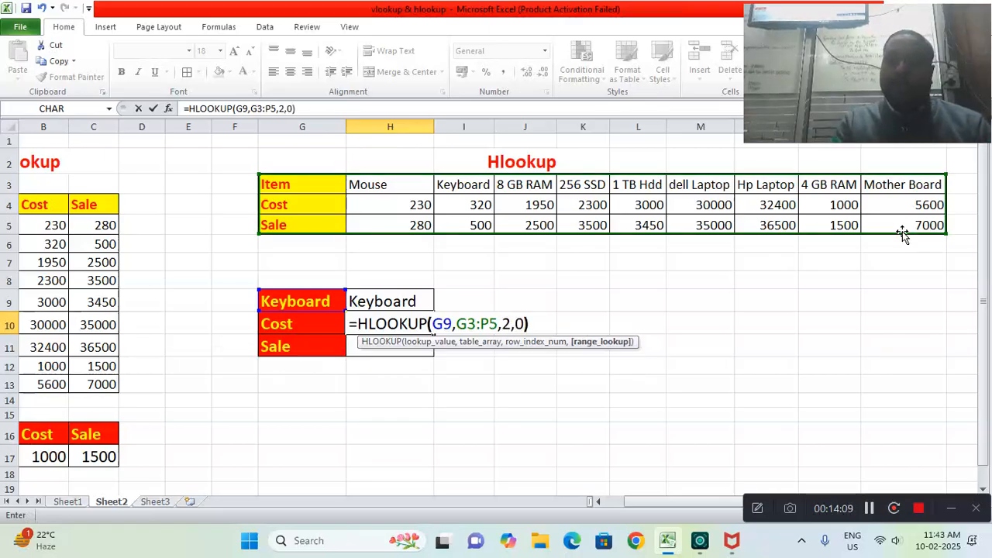
key(Return)
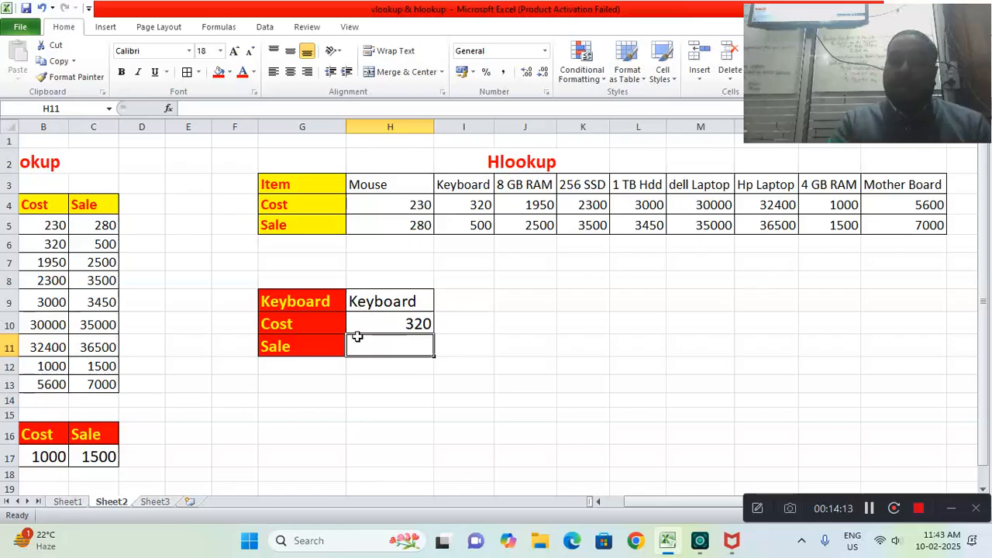
Enter =HLOOKUP(G9,G3:P5,3,0) in cell H11 to return the chosen item's sale price.
text(=HL)
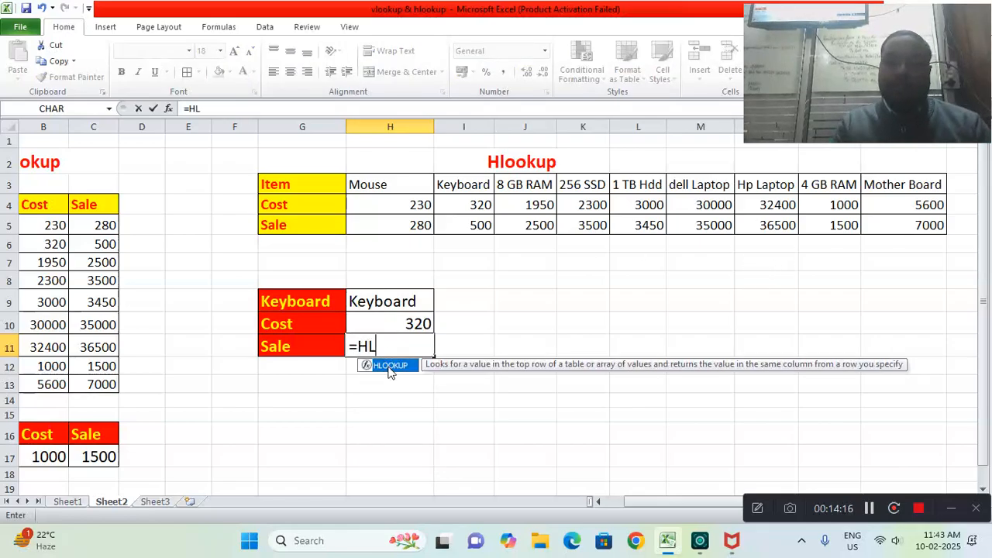
key(Tab)
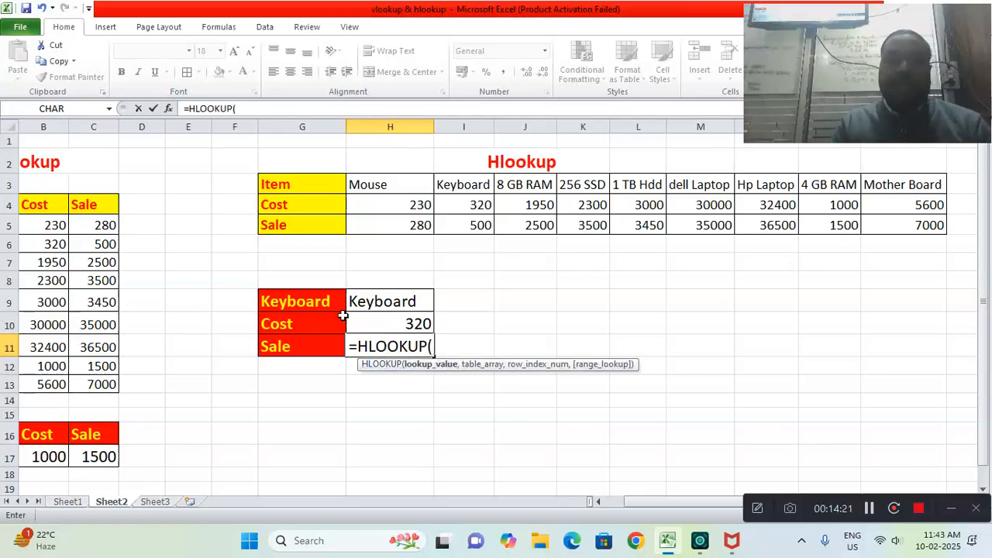
click(321, 301)
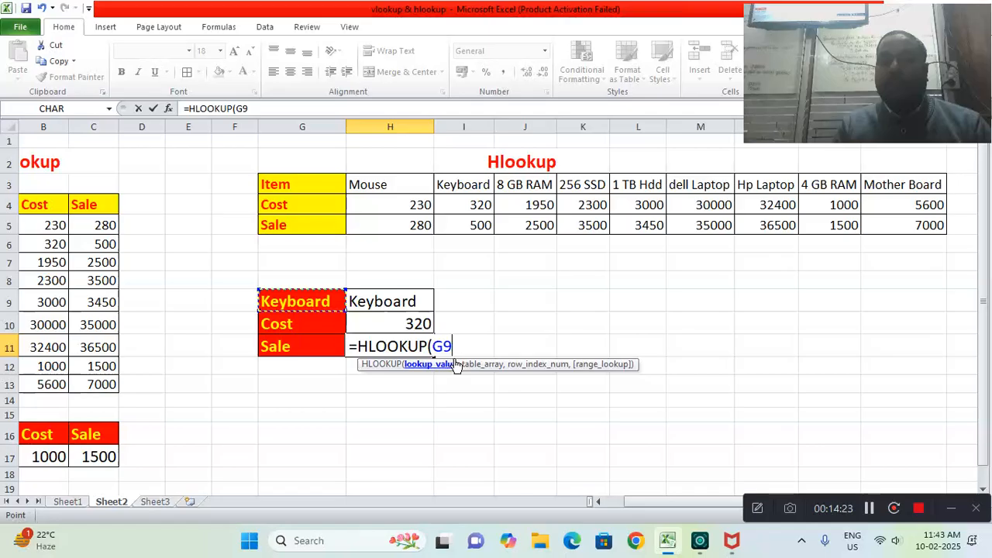
text(,)
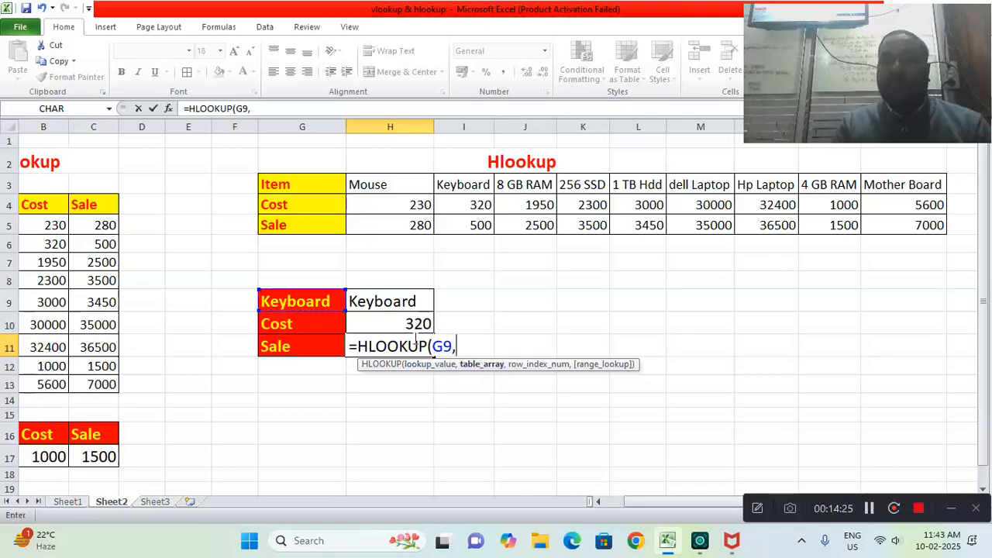
click(314, 184)
drag(314, 183, 901, 222)
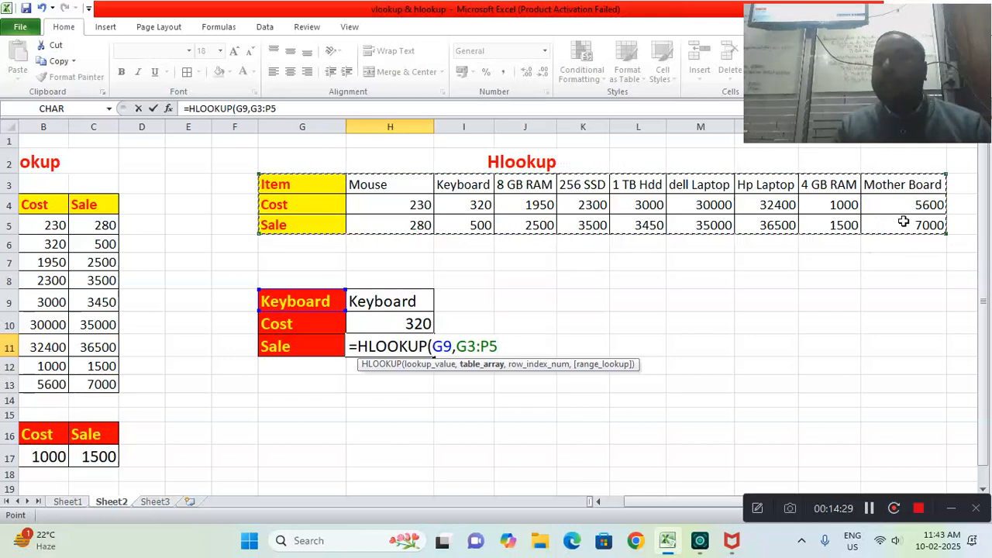
text(,)
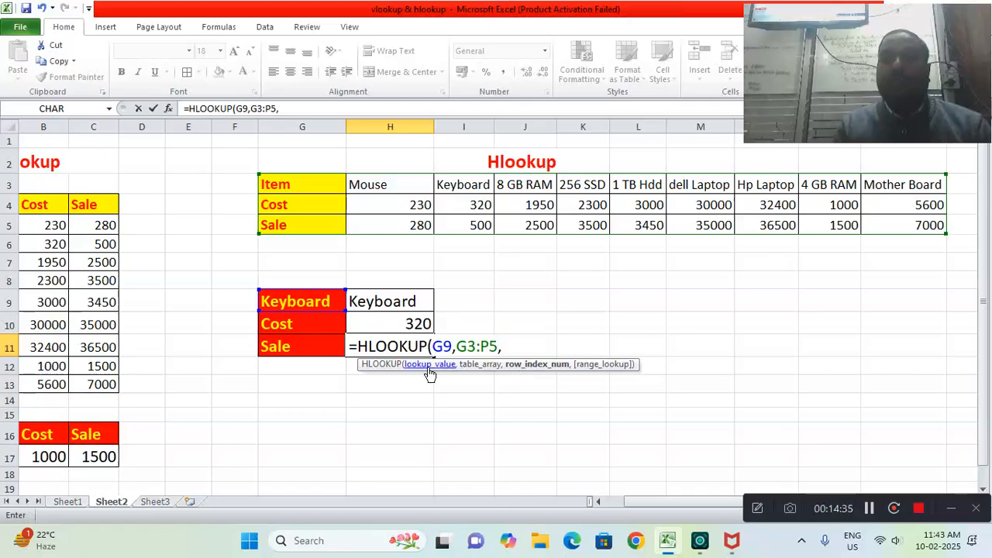
text(3)
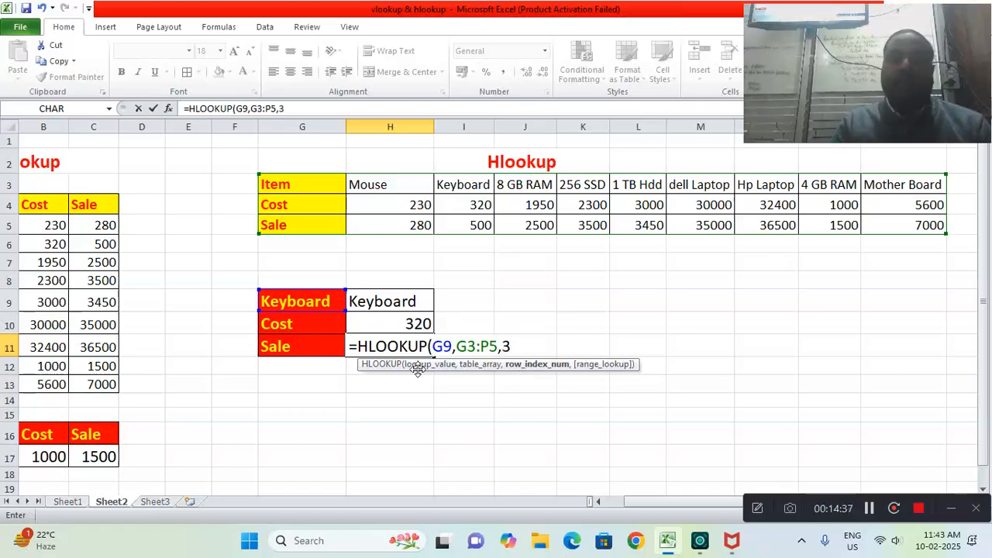
text(,)
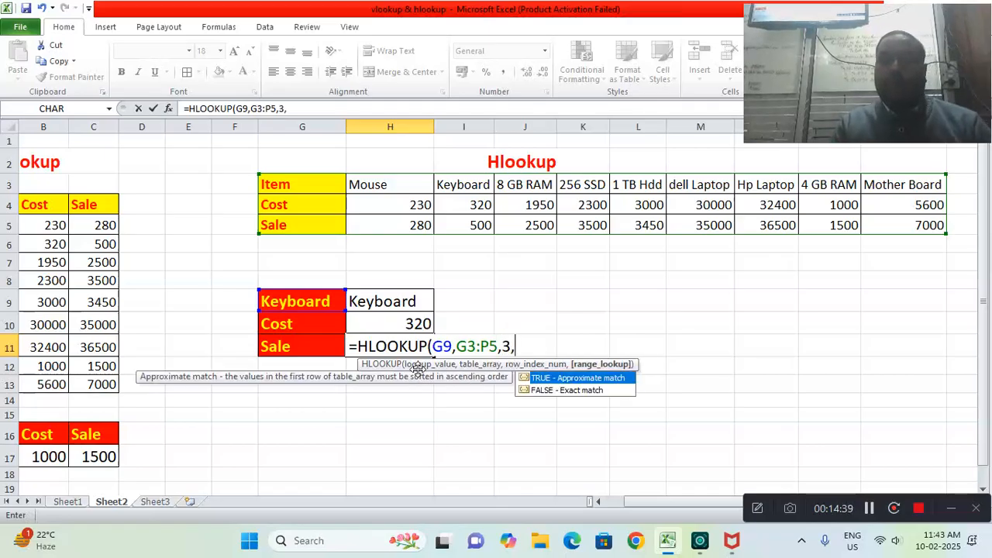
text(0)
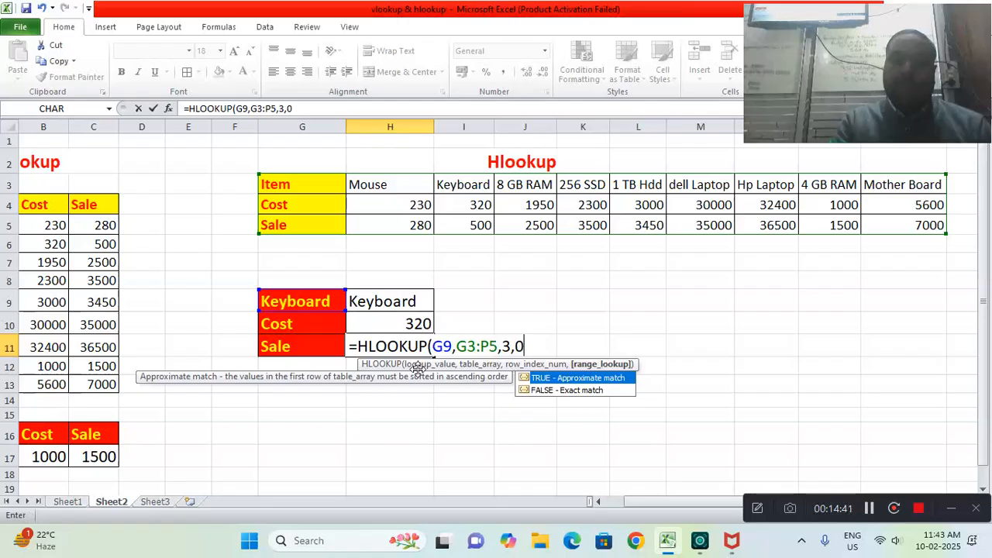
text())
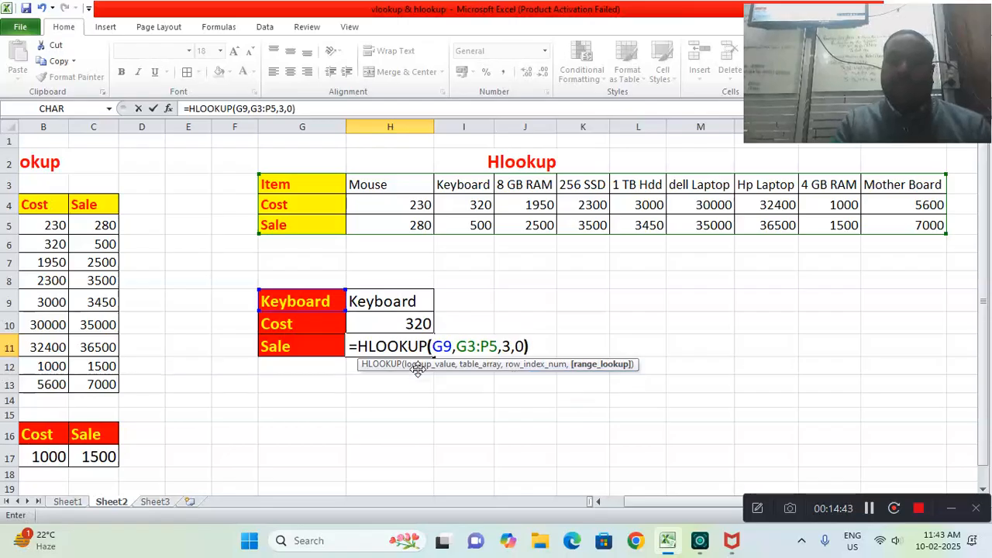
key(Return)
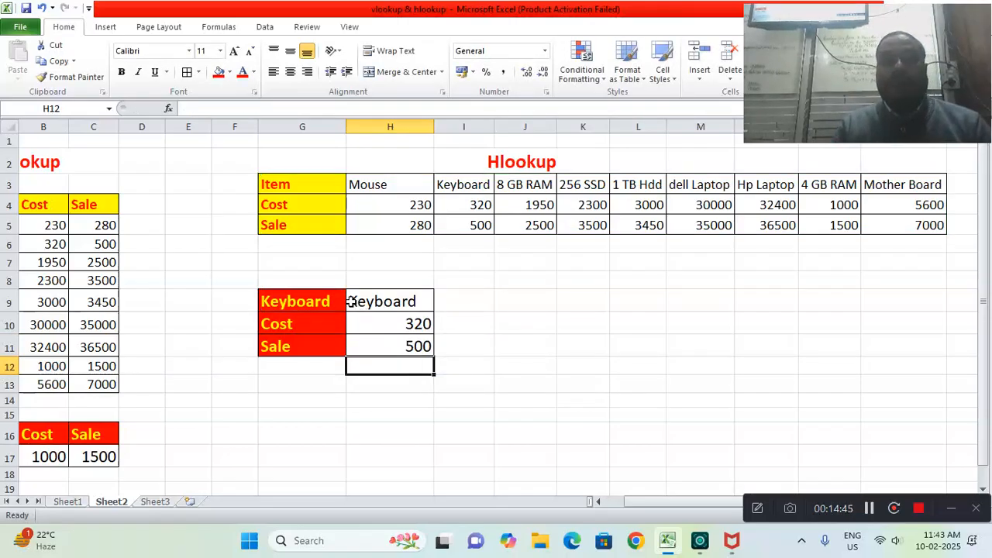
Test the three HLOOKUP results by choosing 256 SSD and then Hp Laptop from the dropdown in cell G9.
click(322, 298)
click(353, 304)
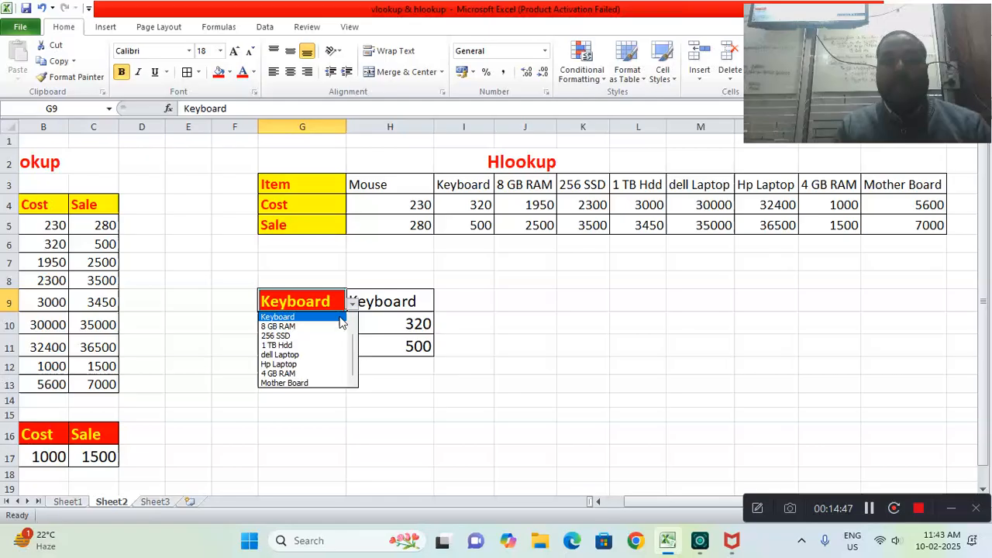
click(317, 336)
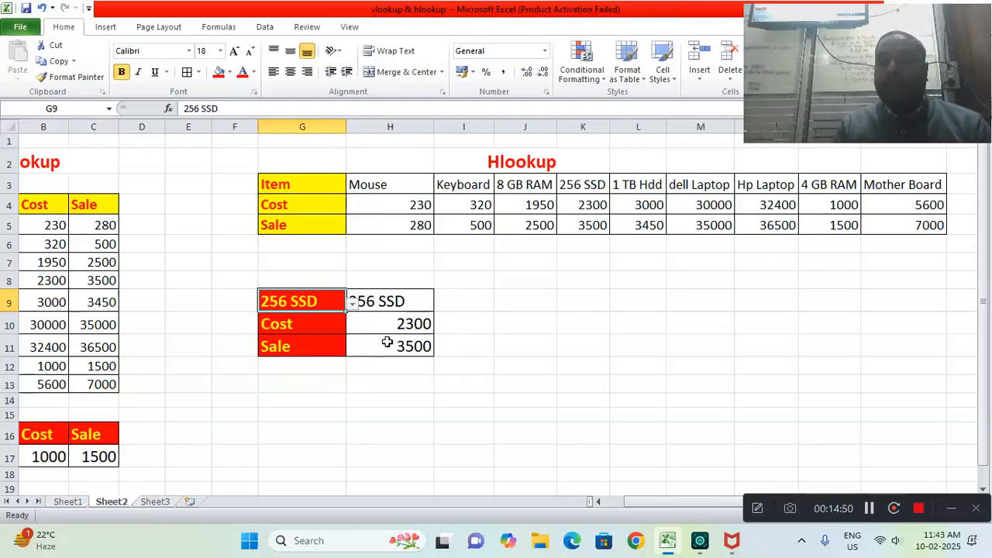
click(353, 304)
click(310, 363)
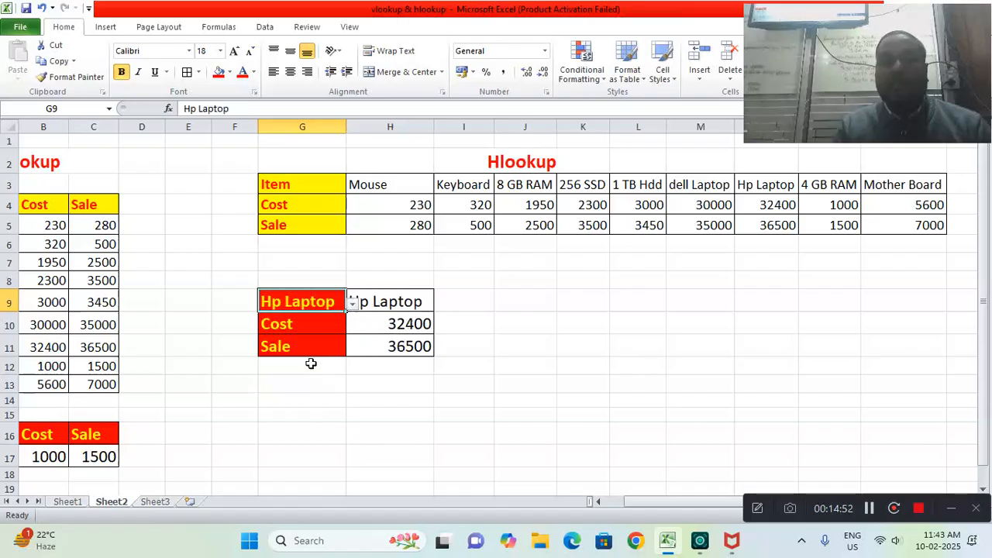
Choose Mother Board from the dropdown in cell G9 and autofit column H to the longer item name.
click(352, 304)
click(328, 383)
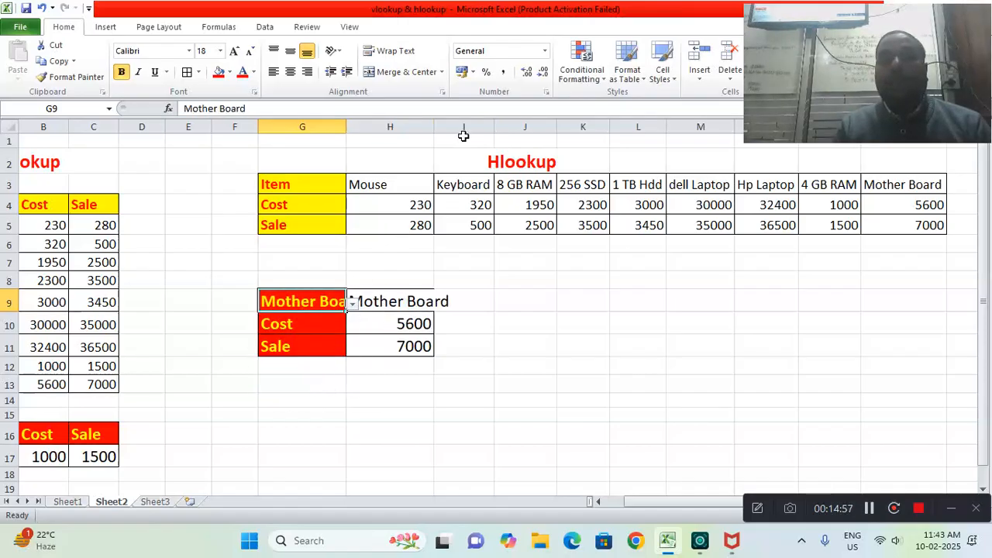
double_click(433, 127)
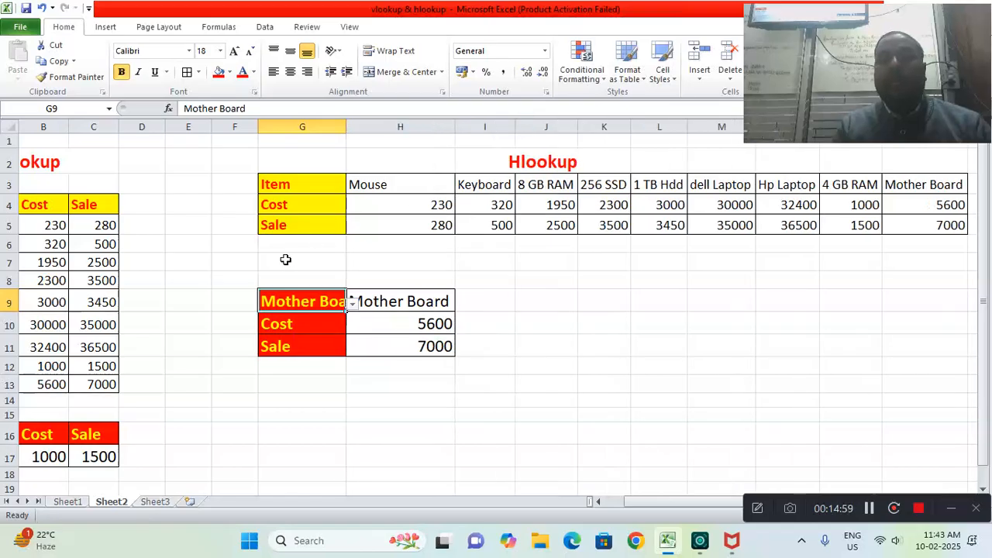
Choose Mouse from the dropdown in cell G9 and check the sale formula in cell H11.
click(352, 303)
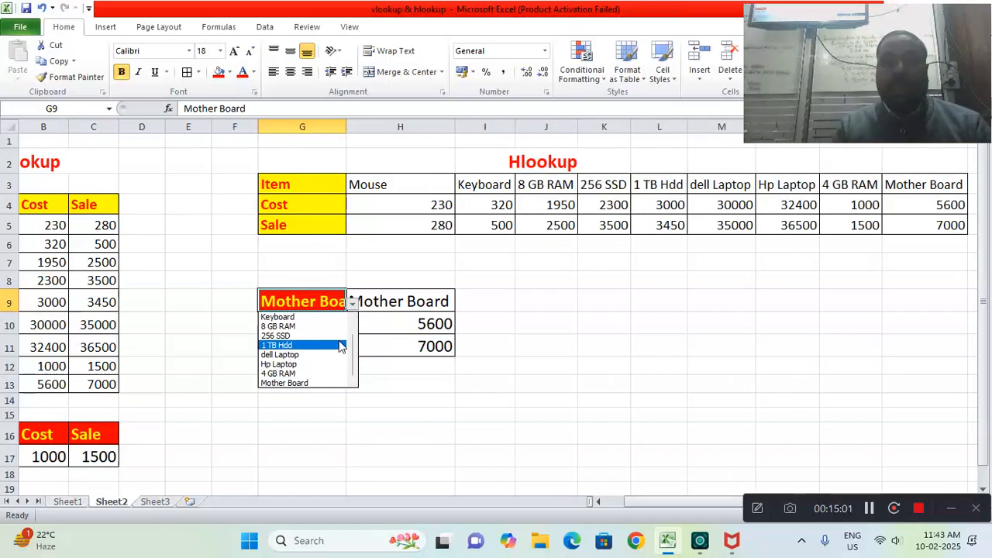
drag(352, 345, 353, 320)
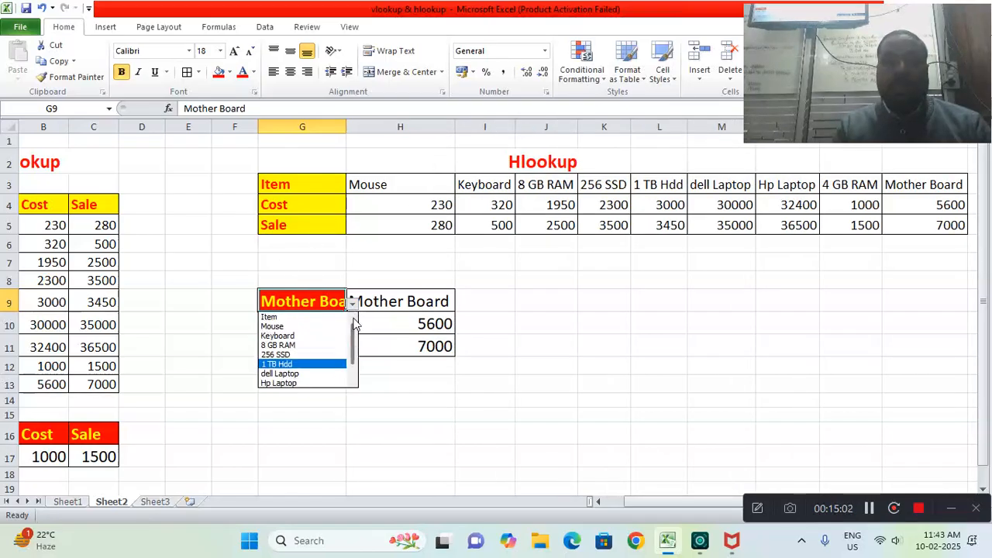
click(312, 326)
click(361, 350)
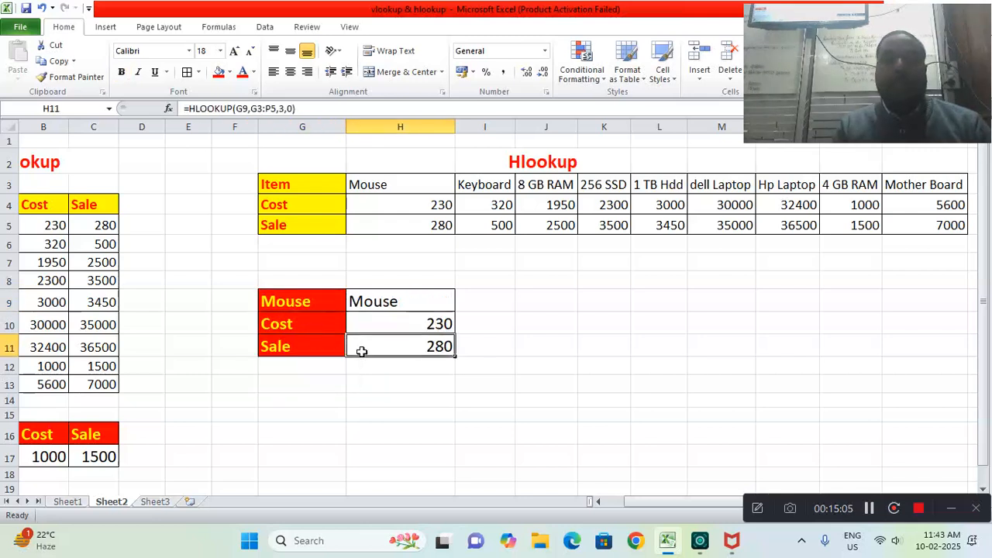
drag(623, 509, 615, 504)
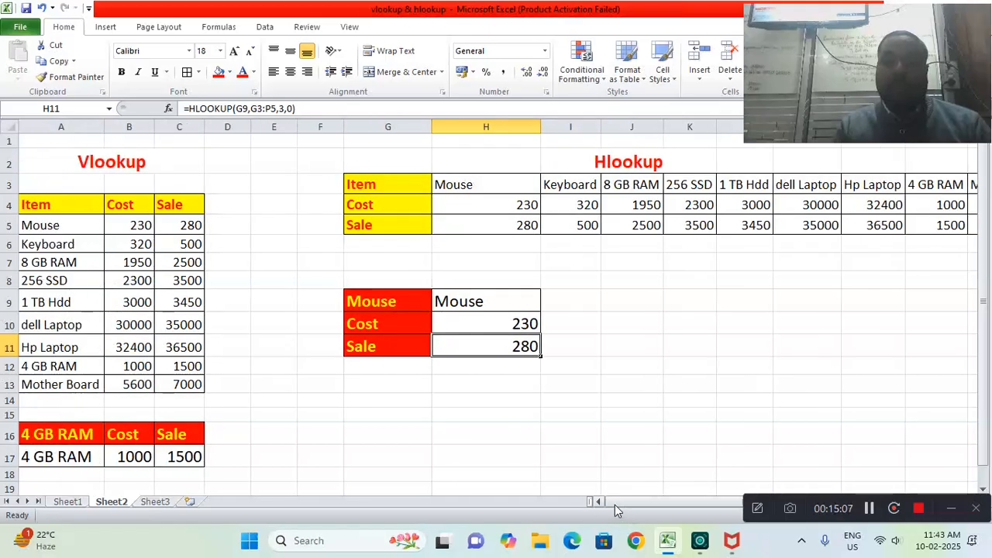
drag(609, 503, 607, 506)
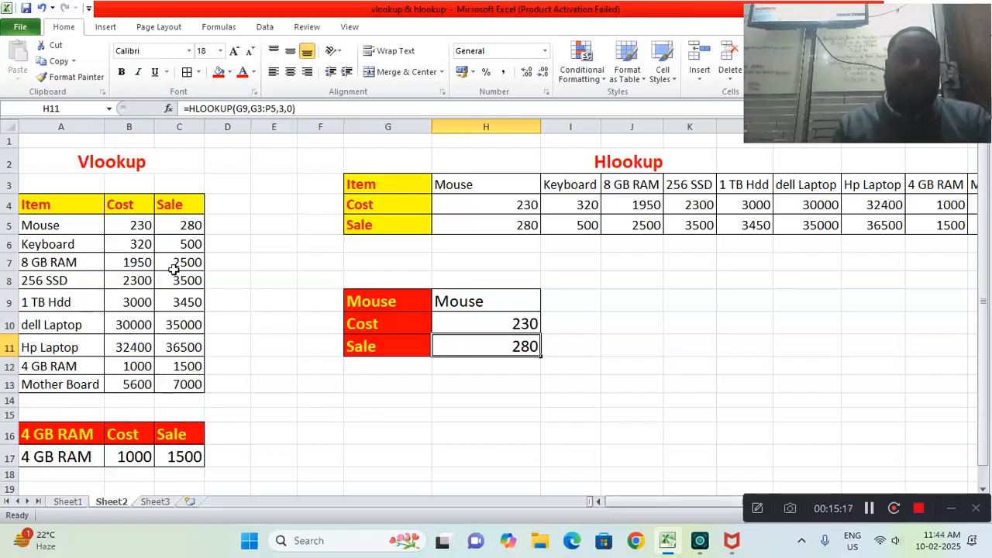
click(85, 160)
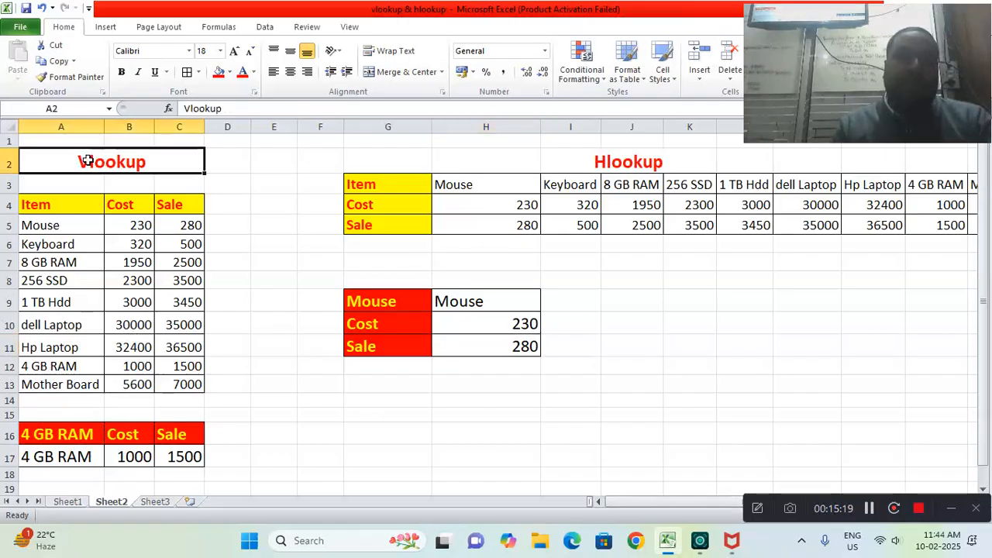
click(230, 71)
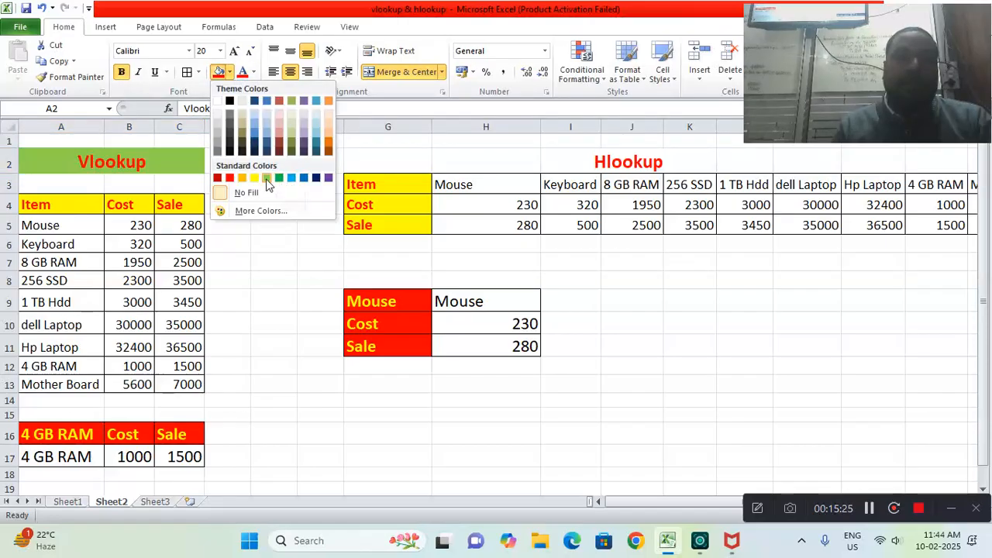
click(418, 145)
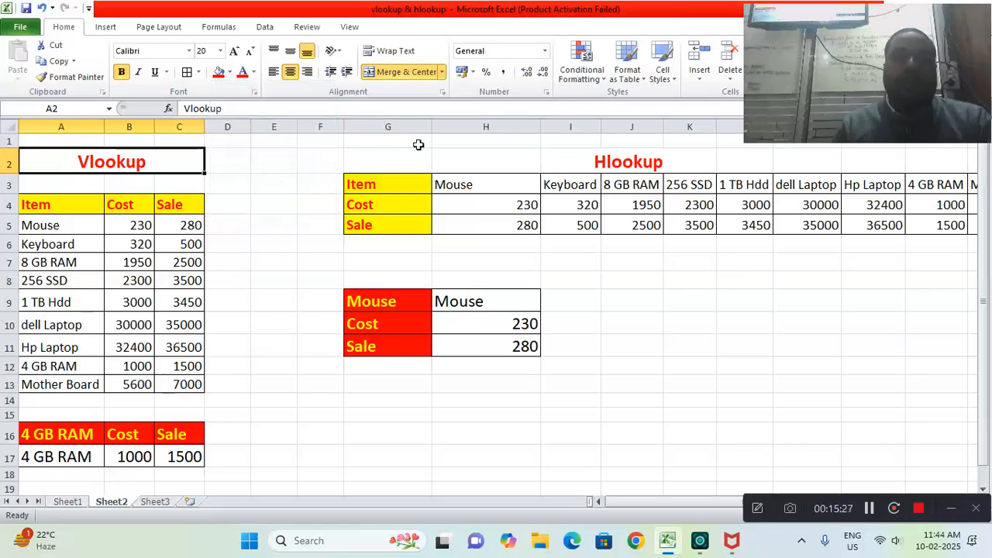
click(295, 162)
click(280, 320)
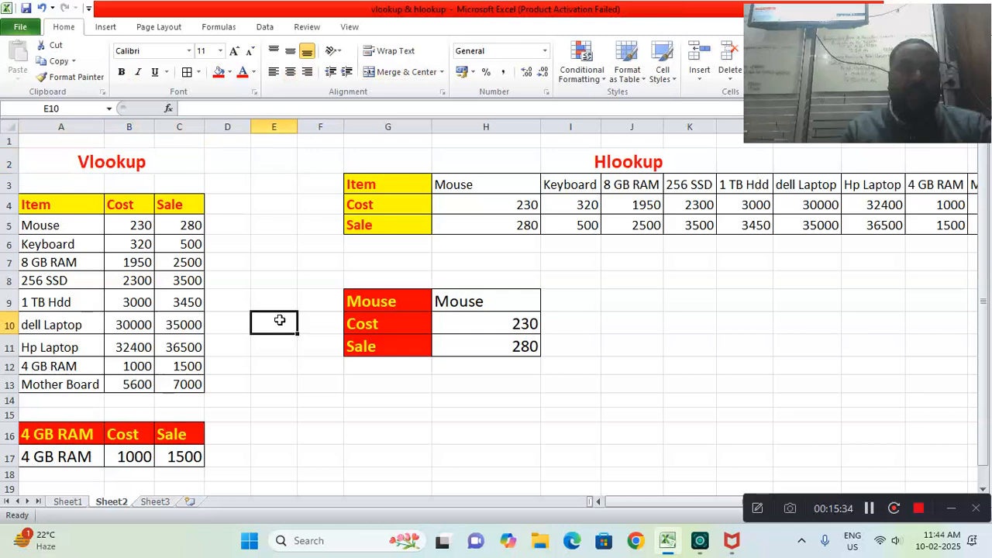
click(267, 403)
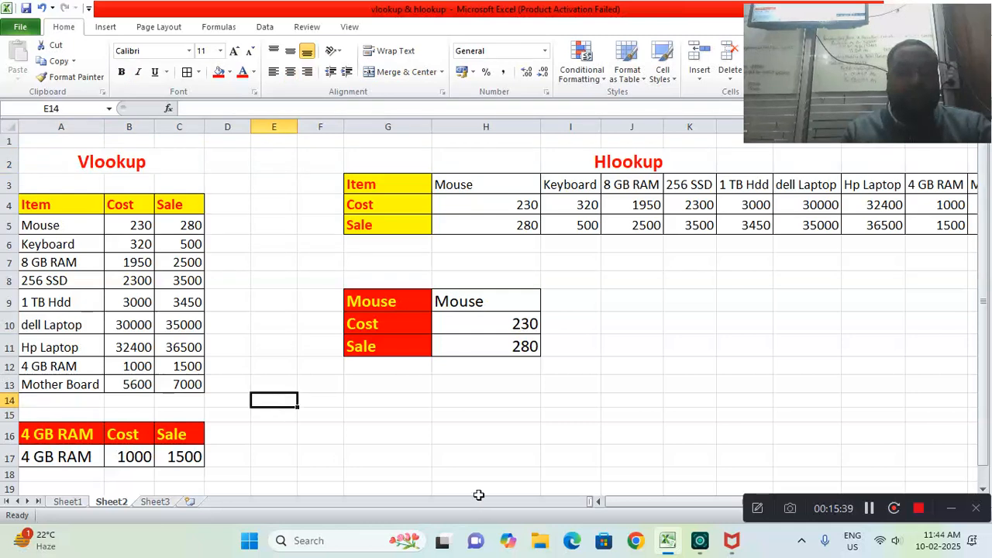
Choose Keyboard from the dropdown in cell A16 to test the VLOOKUP cost and sale results.
click(35, 433)
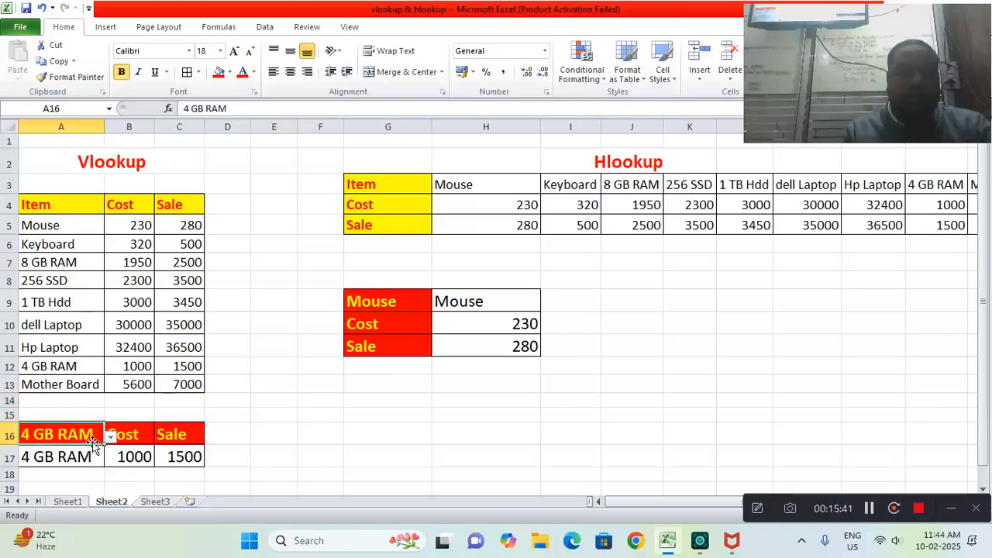
click(111, 437)
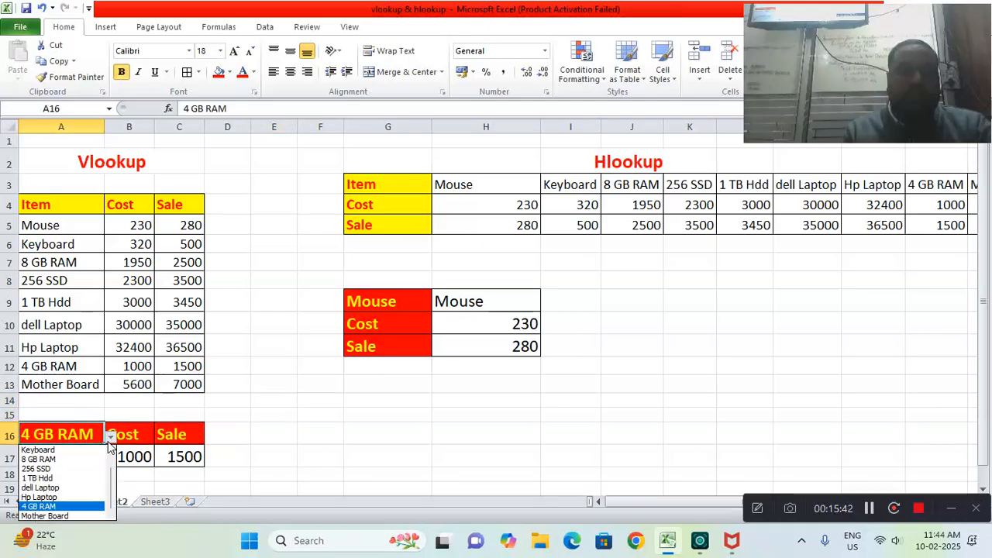
click(37, 449)
click(254, 457)
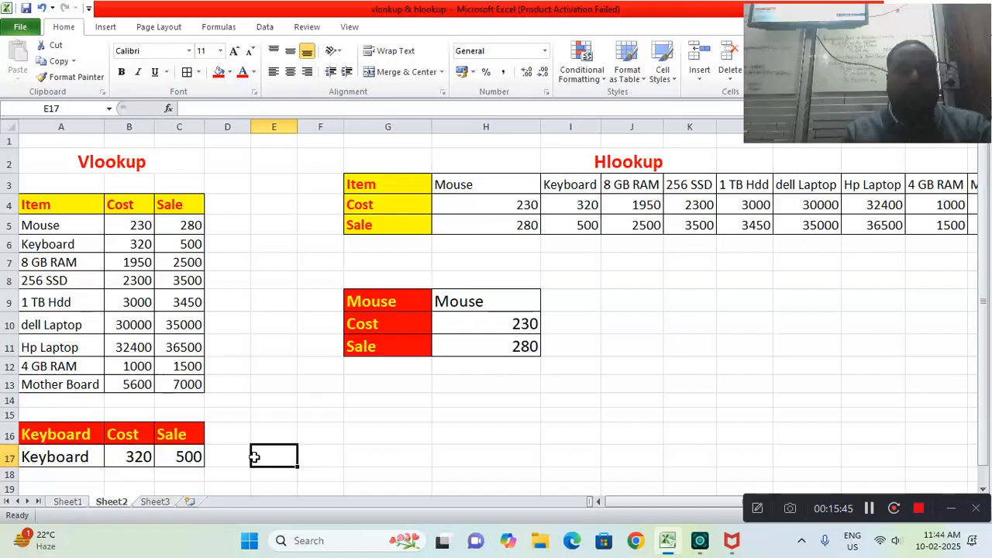